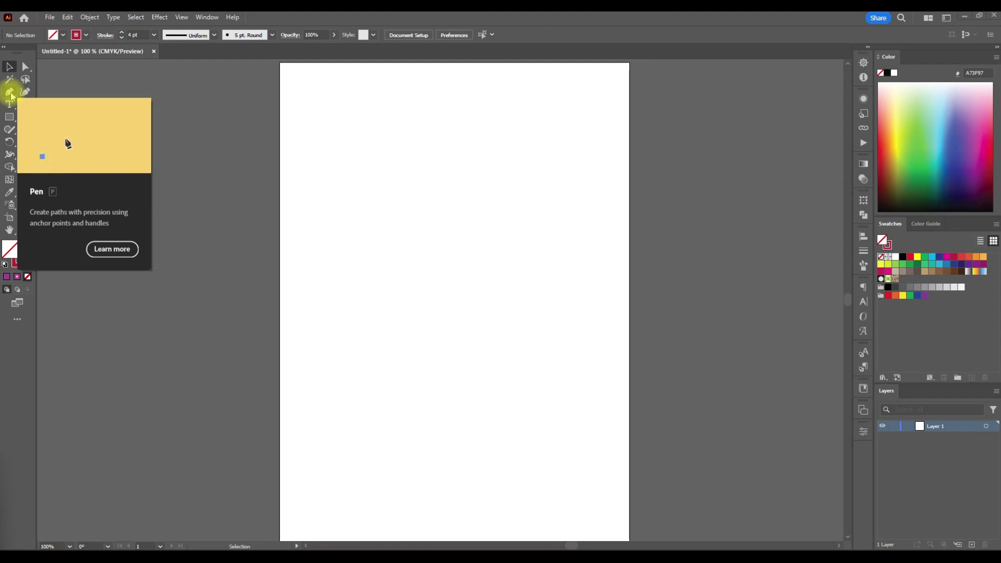
# Draw a closed six-point outline in the upper half of the page with the Pen tool, and deselect it.
pyautogui.click(10, 92)
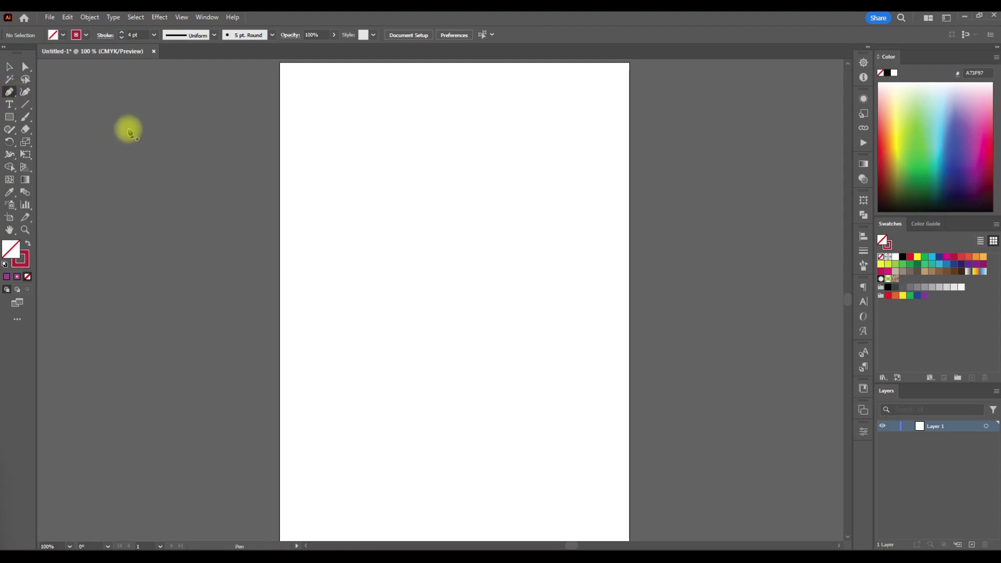
pyautogui.click(352, 180)
pyautogui.click(435, 234)
pyautogui.click(405, 278)
pyautogui.click(487, 307)
pyautogui.click(498, 195)
pyautogui.click(427, 167)
pyautogui.click(352, 180)
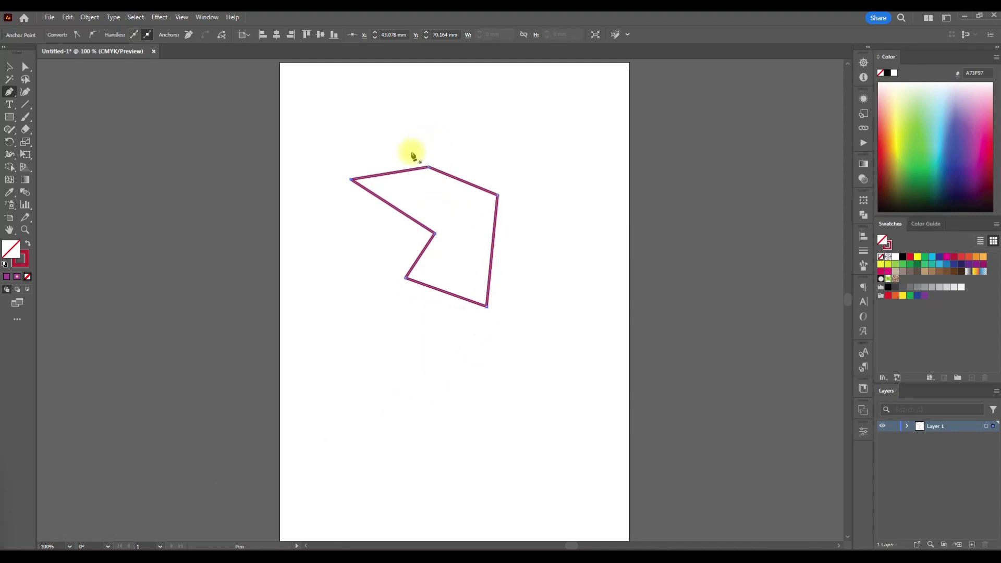
pyautogui.press('v')
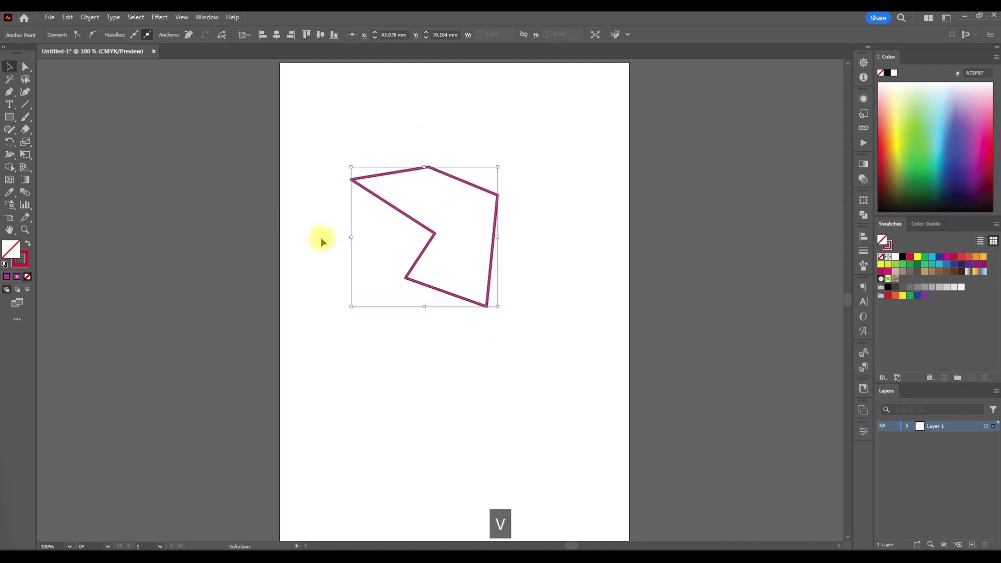
pyautogui.click(321, 239)
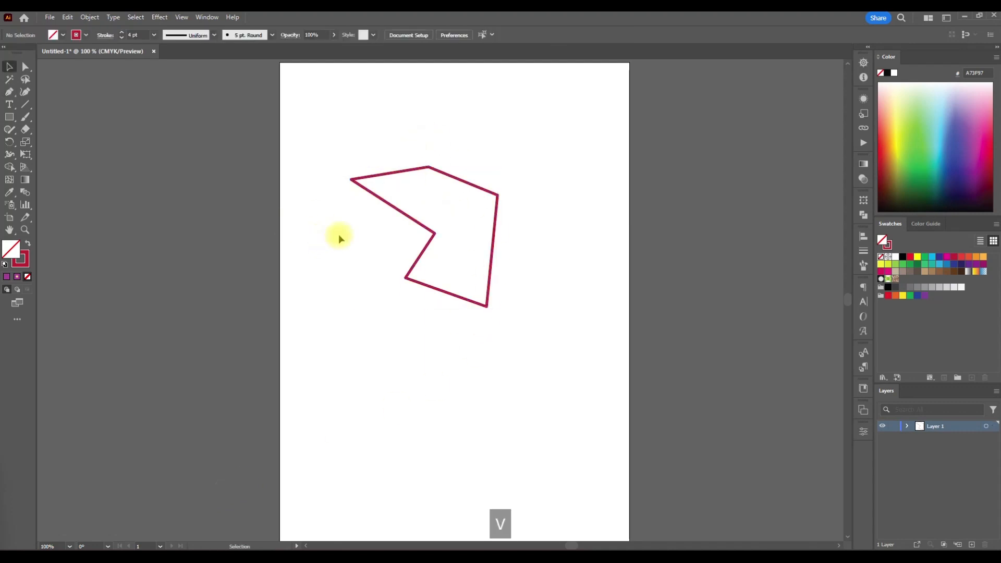
# With fill and stroke set to None, draw a closed five-point Pen shape overlapping the top of the red outline.
pyautogui.click(62, 37)
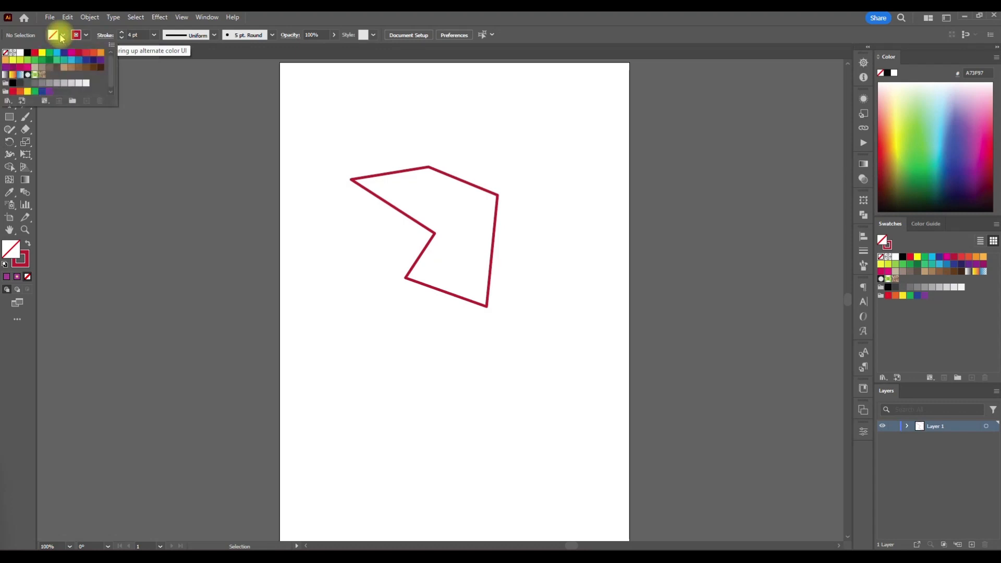
pyautogui.click(86, 35)
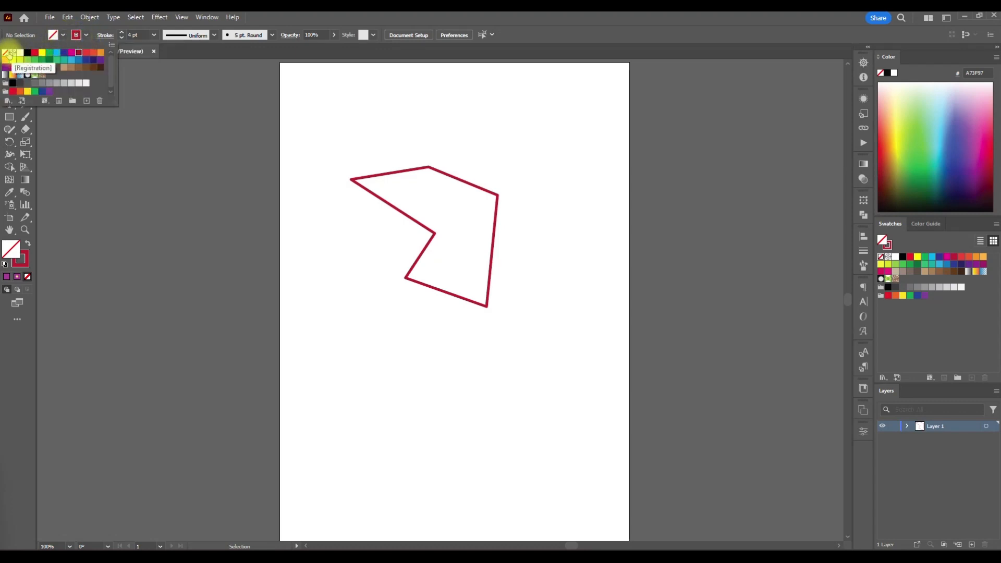
pyautogui.click(7, 61)
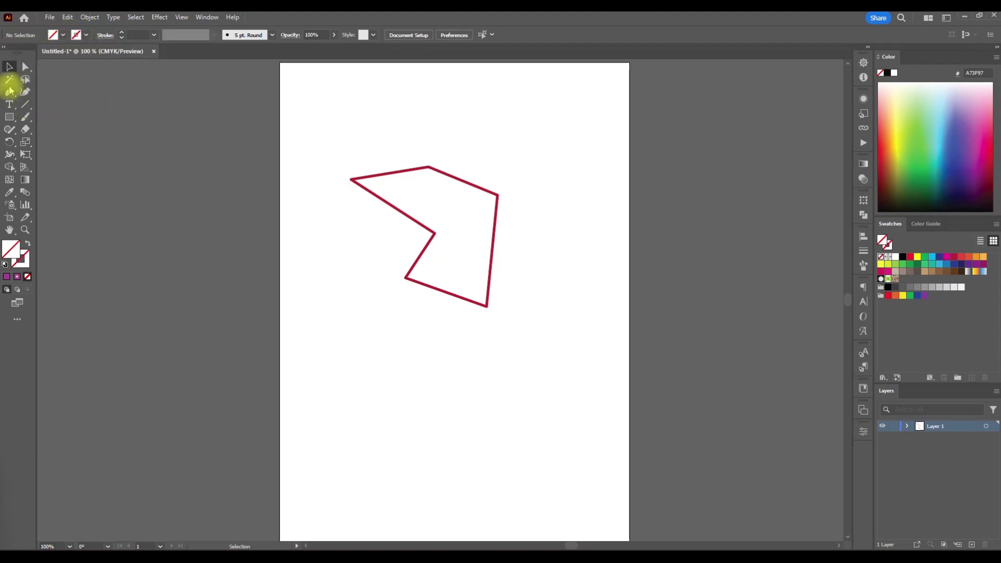
pyautogui.click(370, 122)
pyautogui.moveTo(457, 106); pyautogui.dragTo(472, 117)
pyautogui.click(528, 179)
pyautogui.click(479, 211)
pyautogui.click(398, 157)
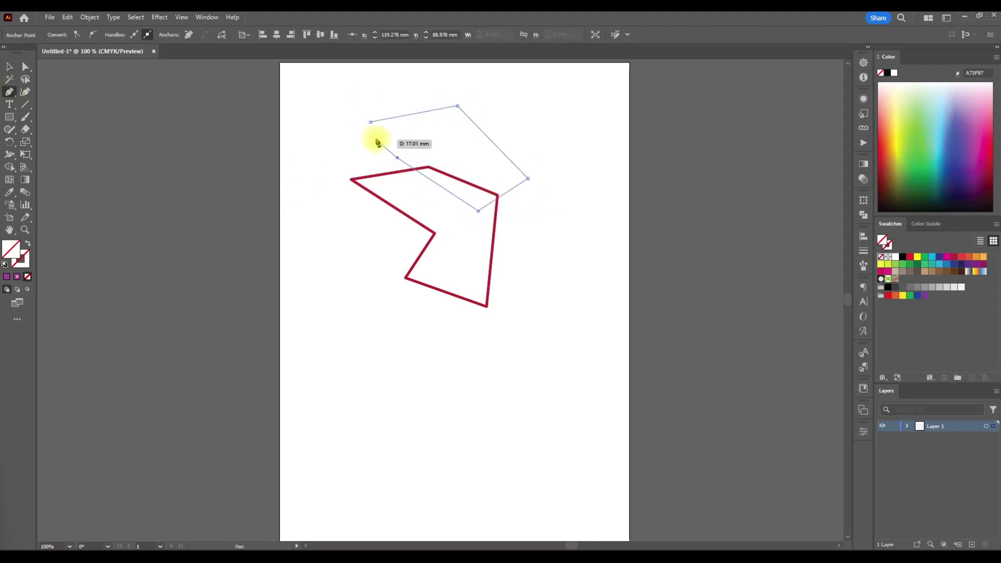
pyautogui.click(371, 123)
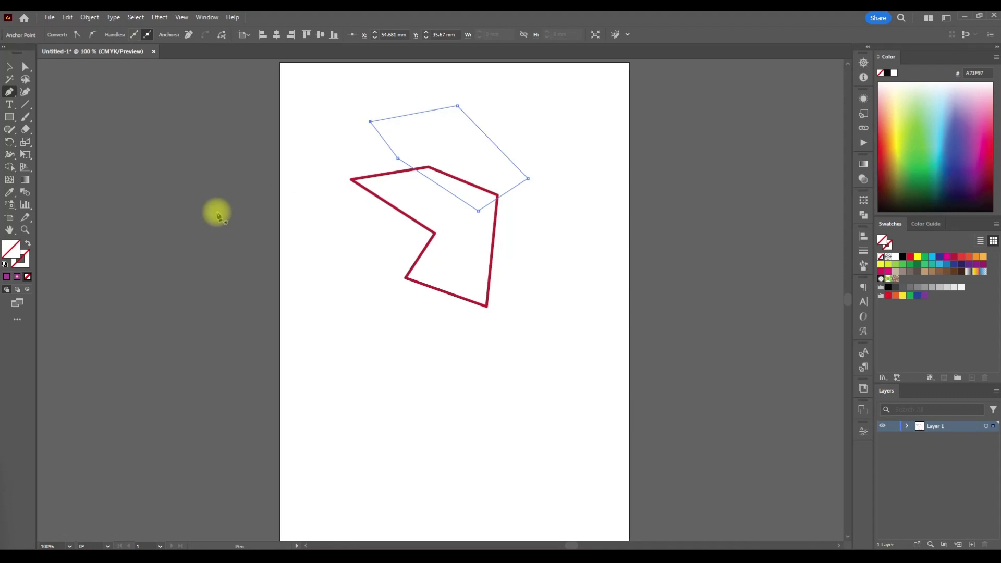
# Select the five-point shape without stroke and move it below the red outline.
pyautogui.press('v')
pyautogui.click(337, 120)
pyautogui.click(376, 130)
pyautogui.moveTo(418, 116); pyautogui.dragTo(432, 356)
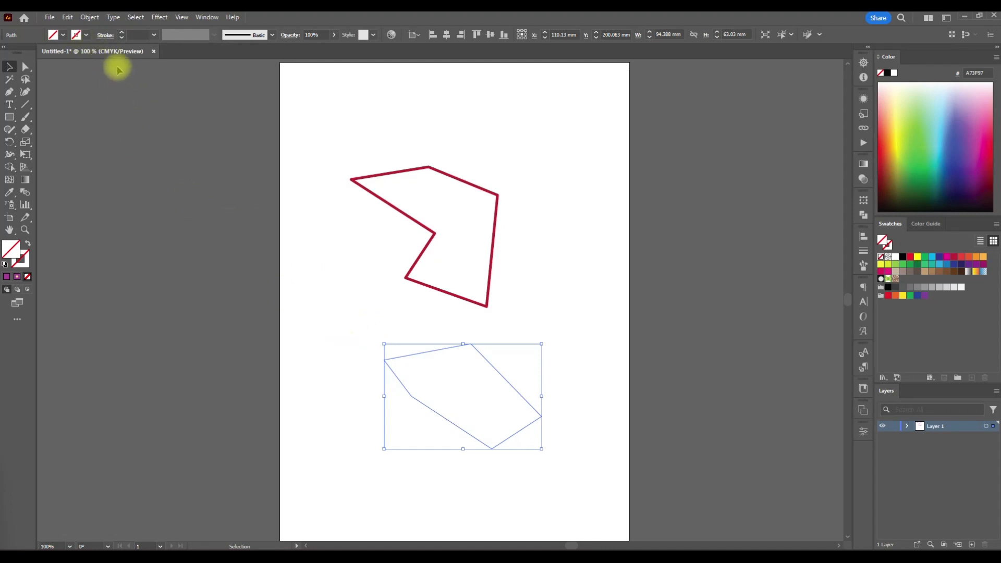
# Apply the same dark red stroke colour as the upper outline to the five-point shape.
pyautogui.click(83, 35)
pyautogui.click(79, 52)
pyautogui.click(333, 275)
pyautogui.click(537, 483)
pyautogui.click(475, 444)
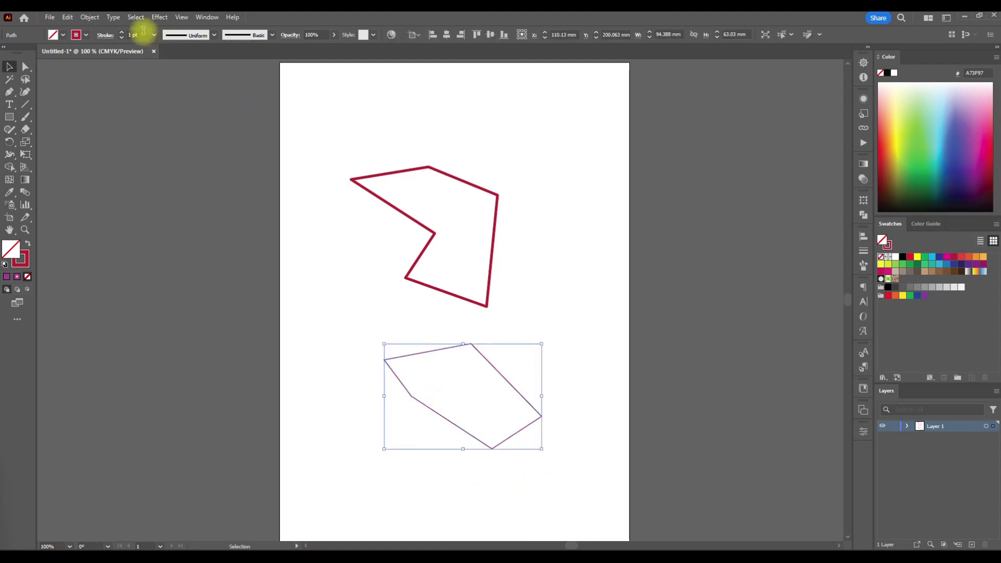
# Try thinner and thicker stroke weights on the five-point shape and settle on 4 pt.
pyautogui.scroll(1, 143, 37)
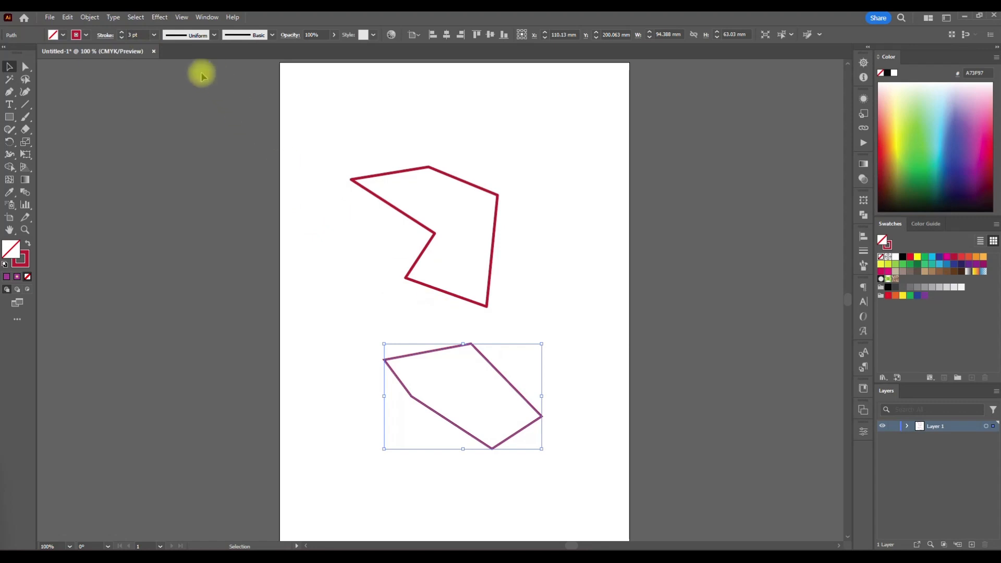
pyautogui.scroll(-2, 143, 35)
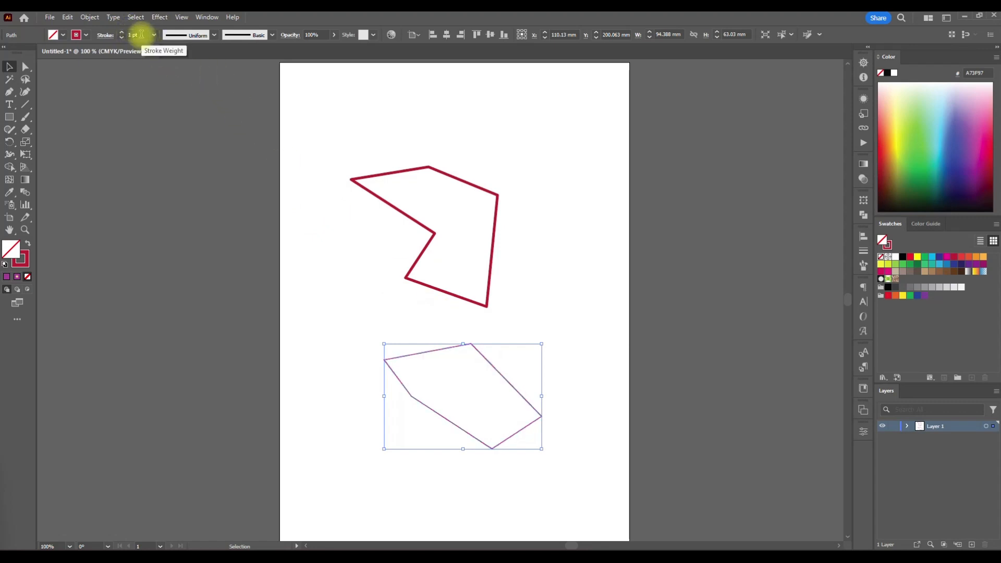
pyautogui.scroll(1, 141, 34)
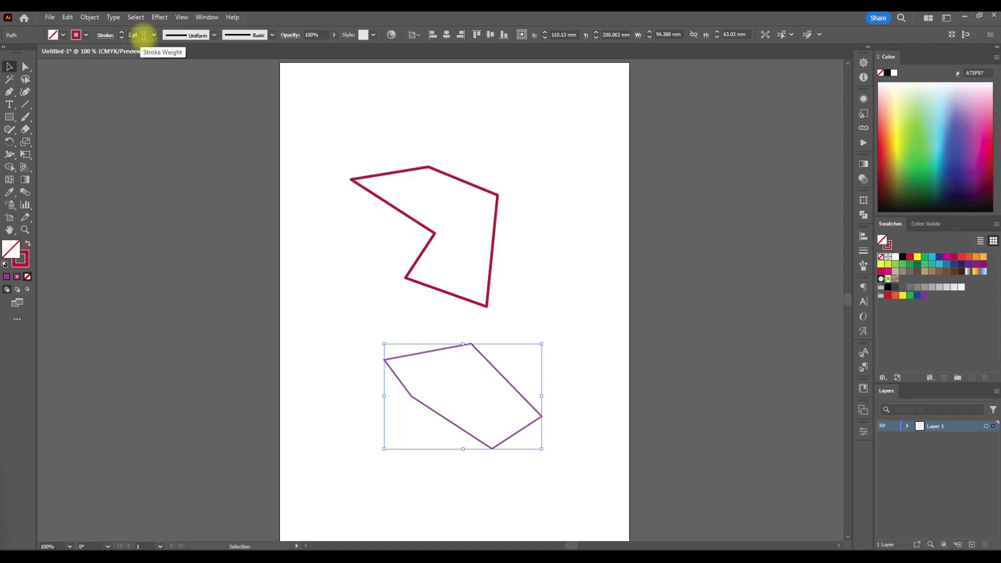
pyautogui.scroll(8, 143, 36)
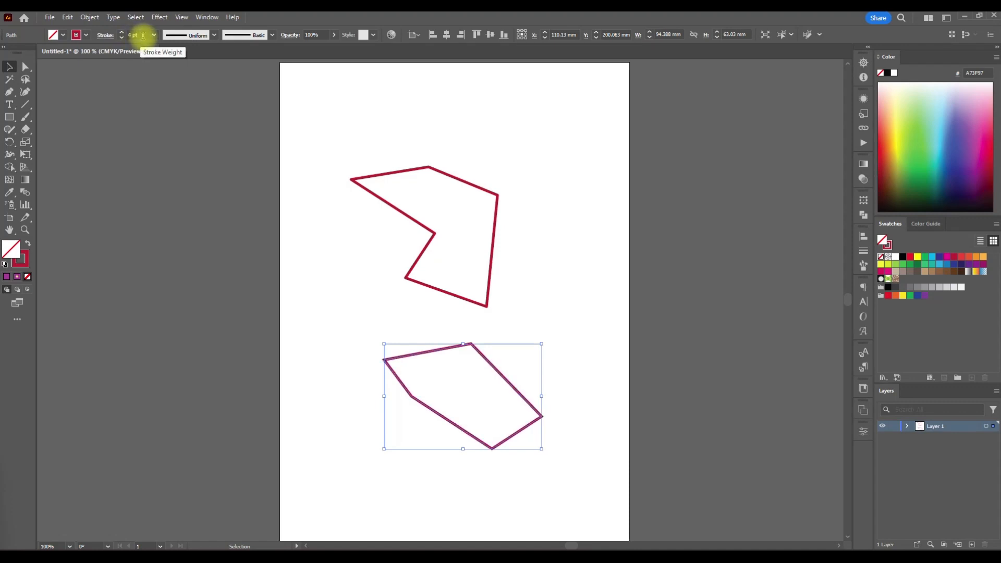
pyautogui.scroll(2, 143, 36)
pyautogui.scroll(-6, 143, 36)
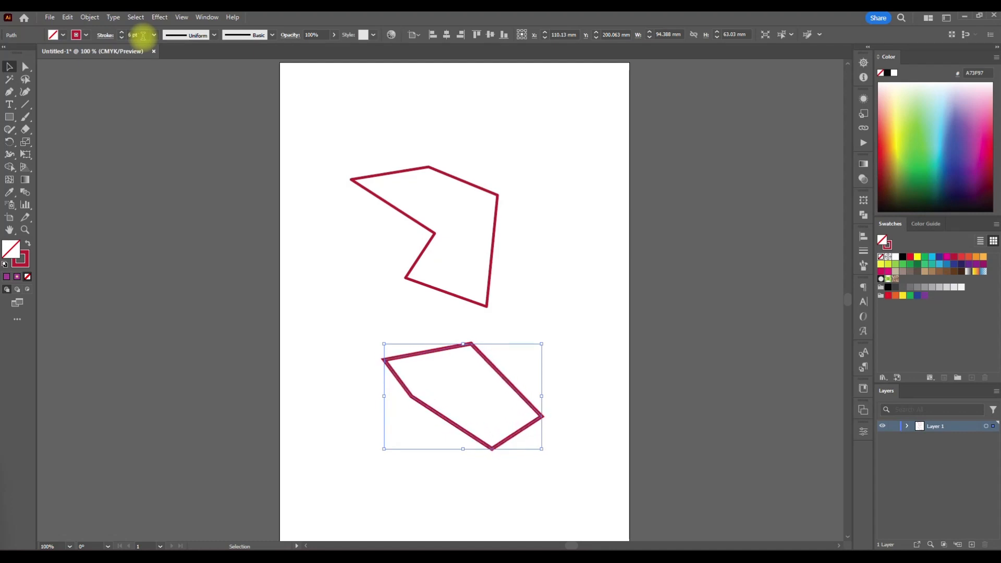
pyautogui.scroll(-1, 143, 36)
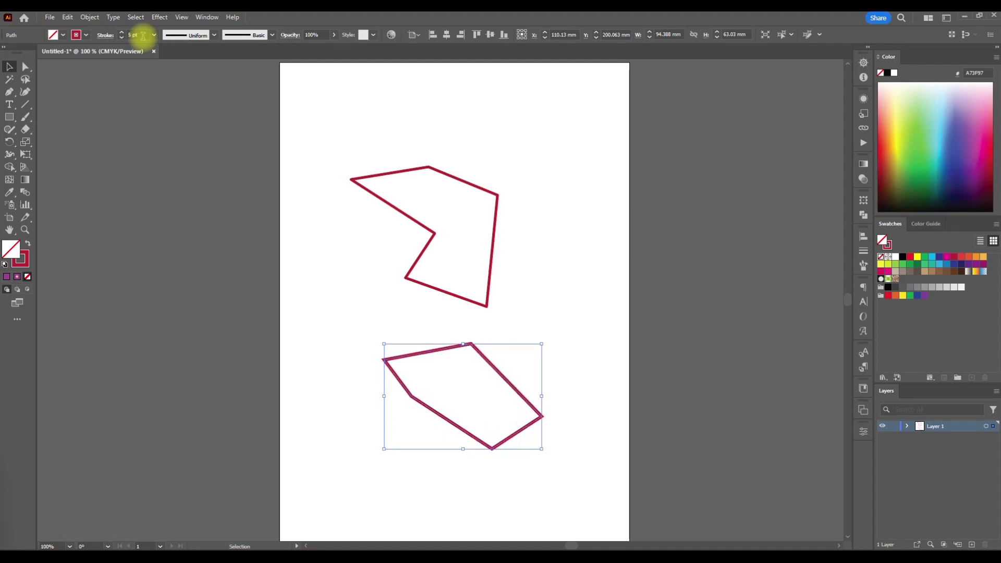
pyautogui.scroll(-1, 143, 35)
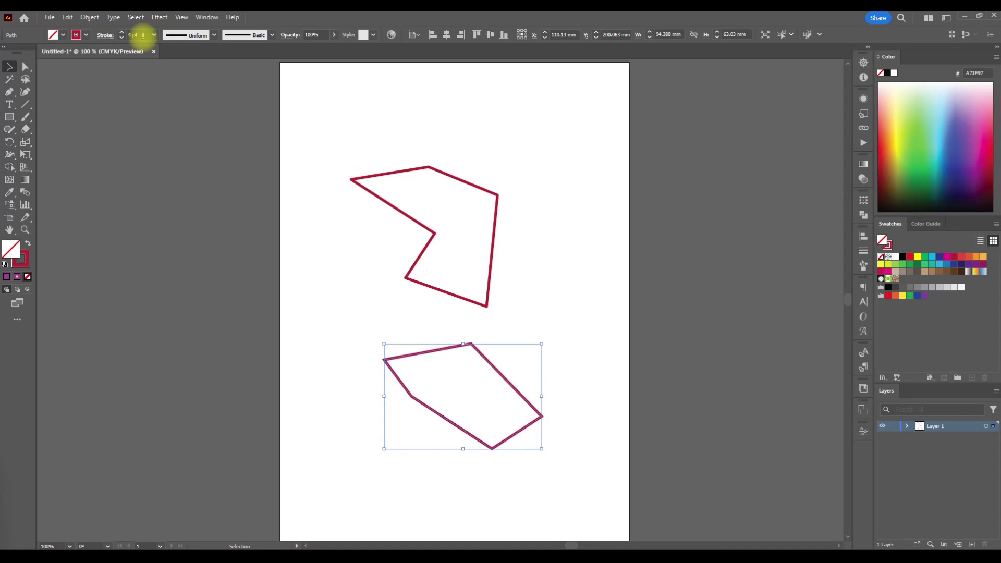
# Fill the five-point shape with the cyan swatch (00AEEF) and deselect it.
pyautogui.click(63, 35)
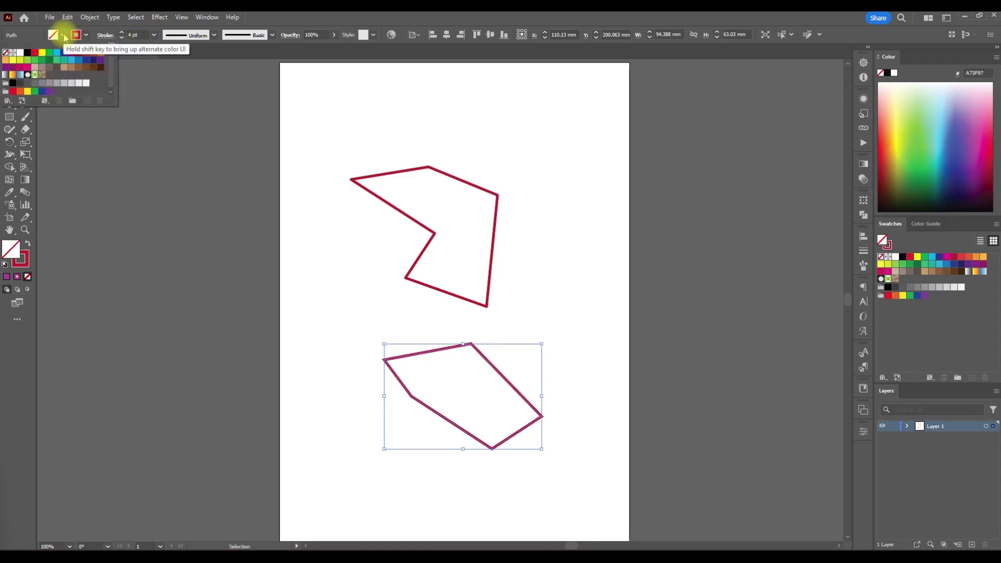
pyautogui.click(57, 53)
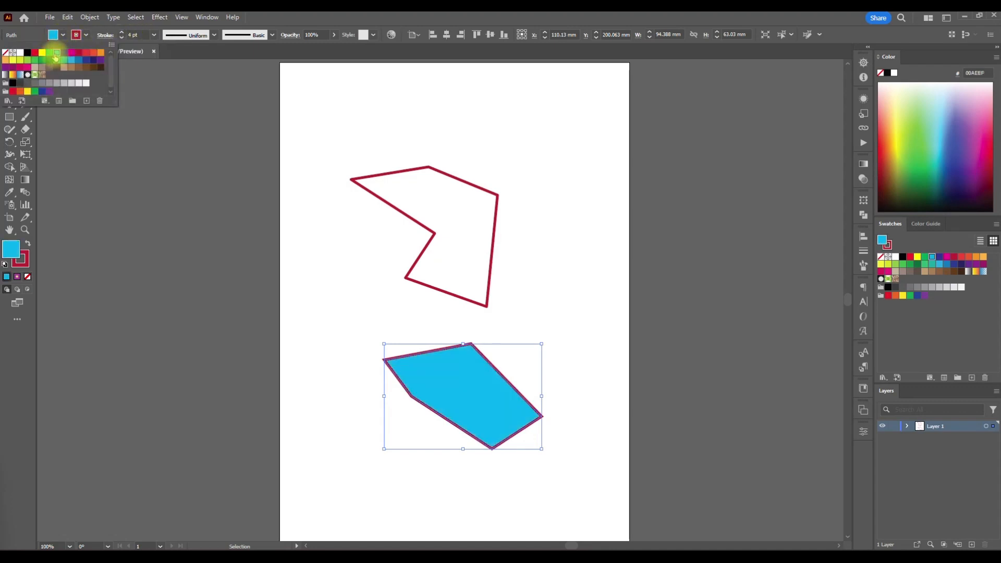
pyautogui.click(567, 339)
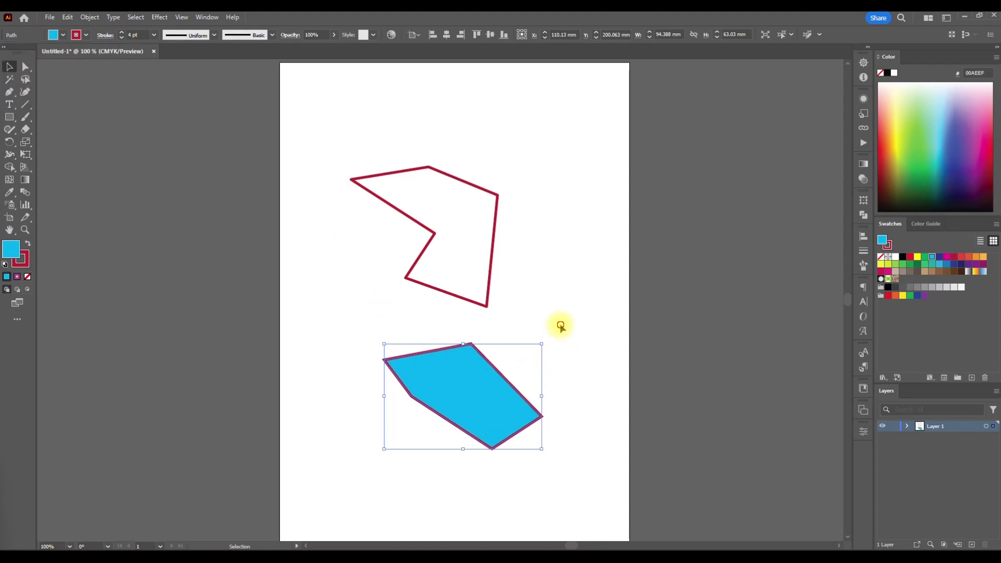
pyautogui.click(558, 326)
# Draw a closed six-point Pen shape with cyan fill and red stroke over the upper outline, and deselect it.
pyautogui.click(10, 92)
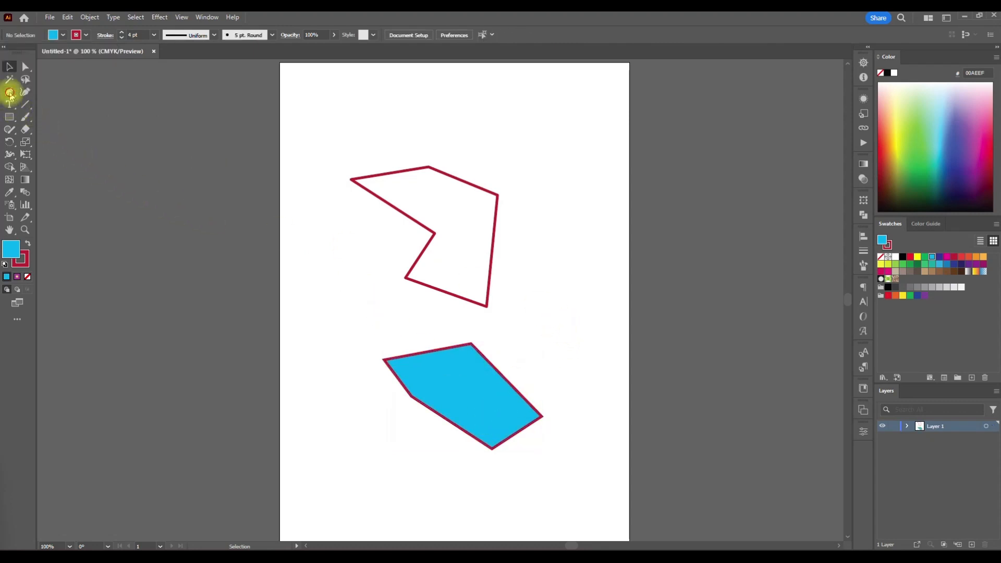
pyautogui.click(421, 112)
pyautogui.click(526, 101)
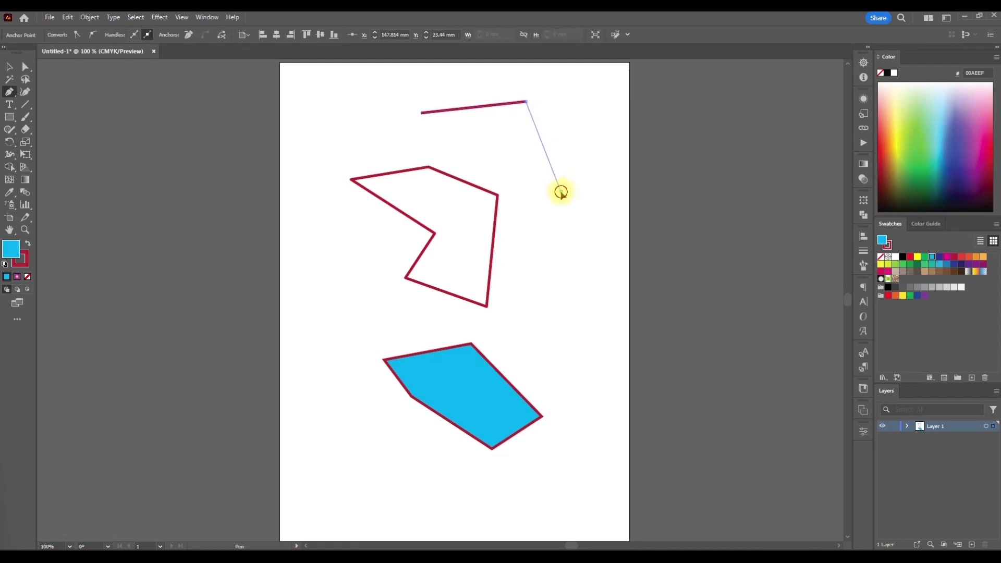
pyautogui.click(561, 192)
pyautogui.click(543, 253)
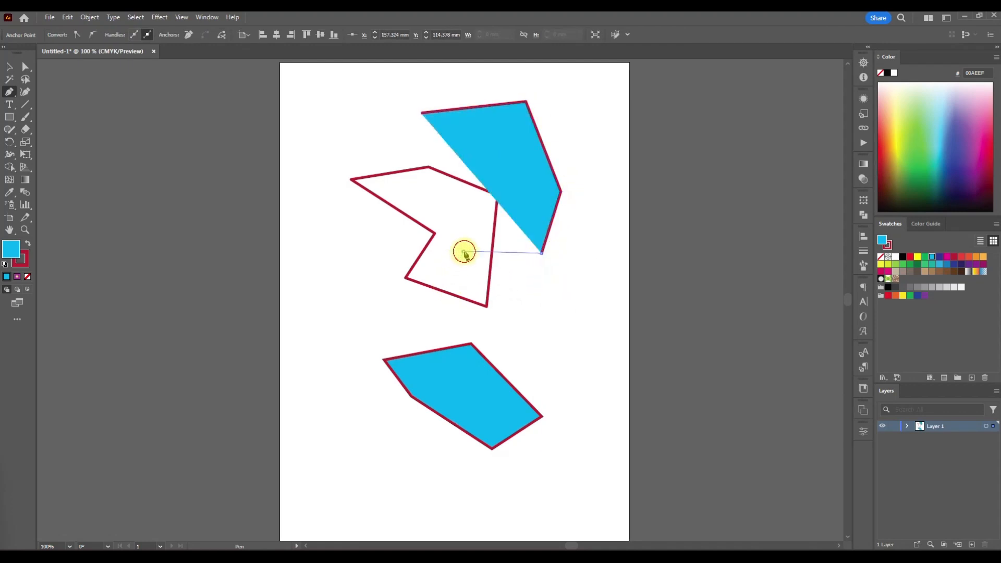
pyautogui.click(463, 251)
pyautogui.click(381, 141)
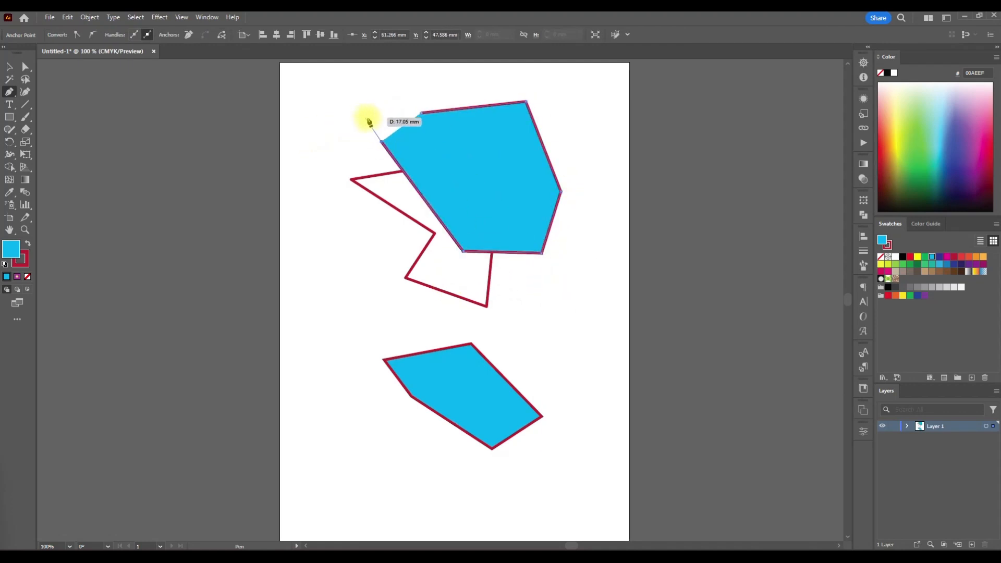
pyautogui.click(422, 114)
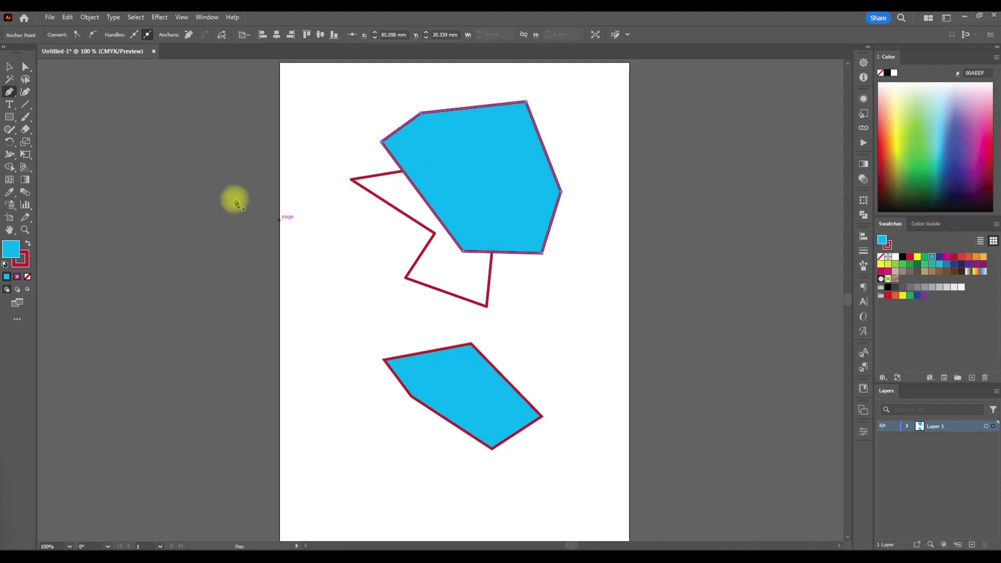
pyautogui.press('v')
pyautogui.click(336, 215)
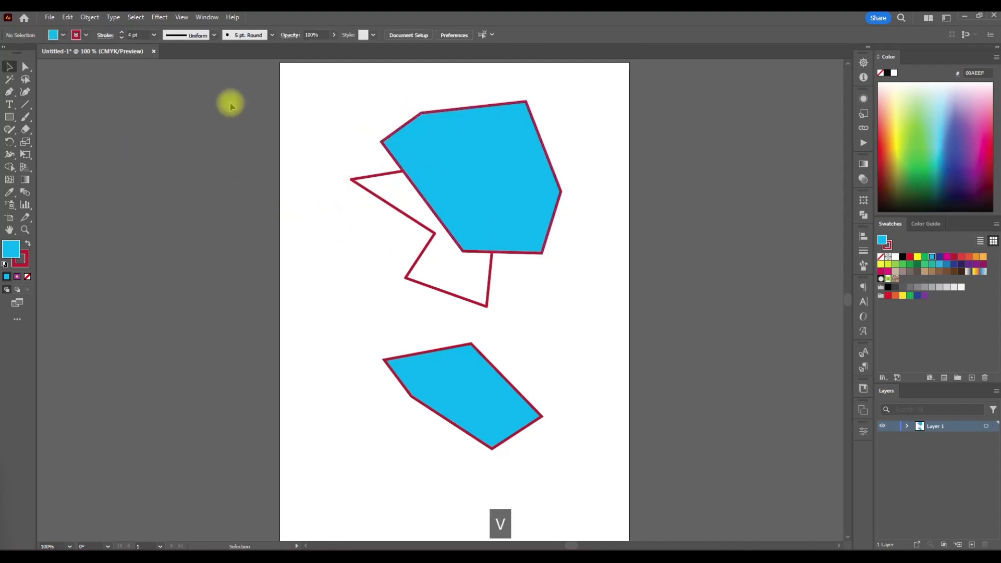
# Set the fill for new shapes to None and move the three shapes into a row beside and across the page's upper part.
pyautogui.click(75, 34)
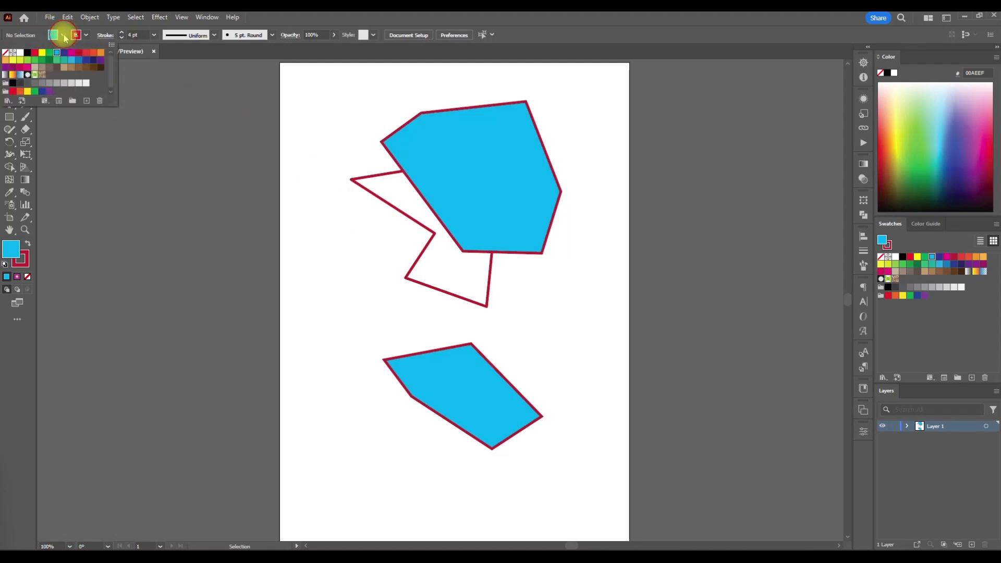
pyautogui.click(7, 53)
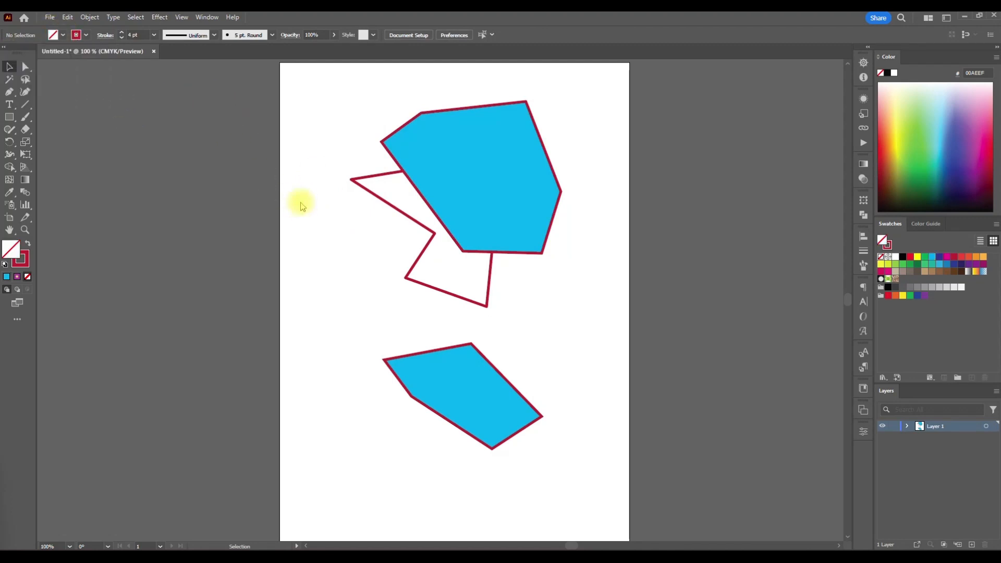
pyautogui.moveTo(474, 403); pyautogui.dragTo(657, 163)
pyautogui.moveTo(507, 205); pyautogui.dragTo(174, 196)
pyautogui.moveTo(668, 156); pyautogui.dragTo(314, 145)
pyautogui.moveTo(409, 217)
pyautogui.mouseDown()
pyautogui.moveTo(421, 139)
pyautogui.moveTo(414, 147)
pyautogui.mouseUp()
pyautogui.click(553, 277)
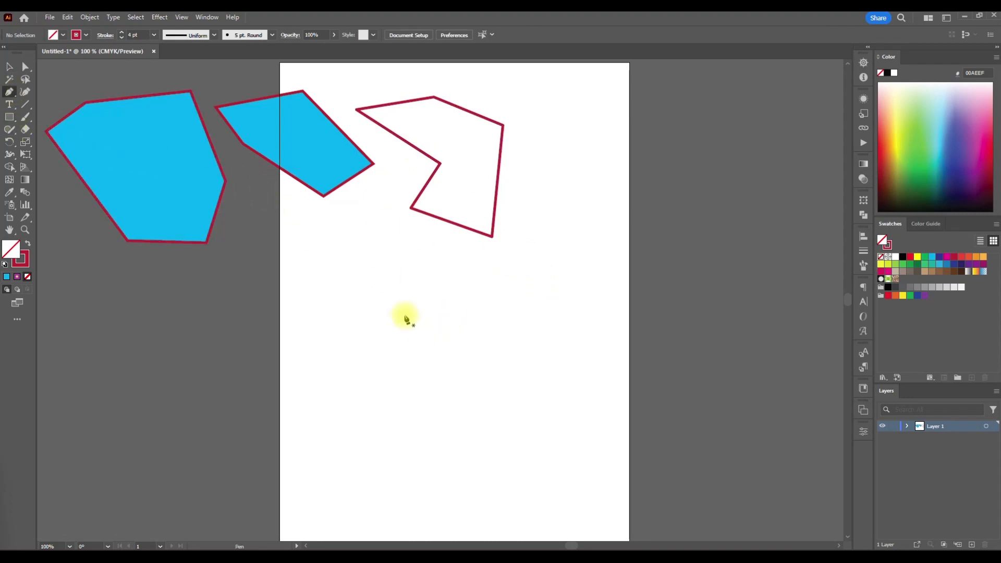
# Draw an open six-point path below the row of shapes with the Pen tool and end it without closing.
pyautogui.click(386, 300)
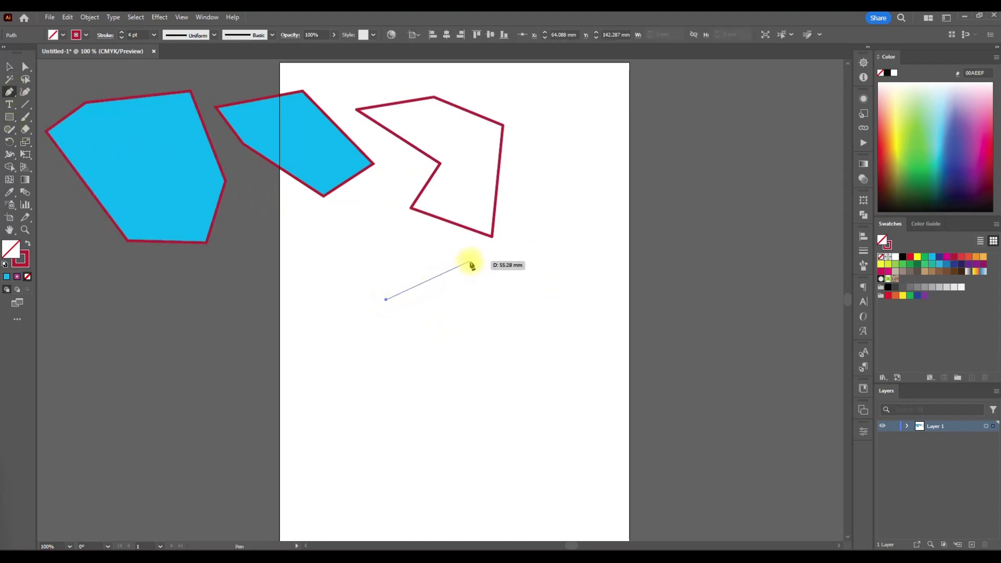
pyautogui.click(470, 261)
pyautogui.click(560, 304)
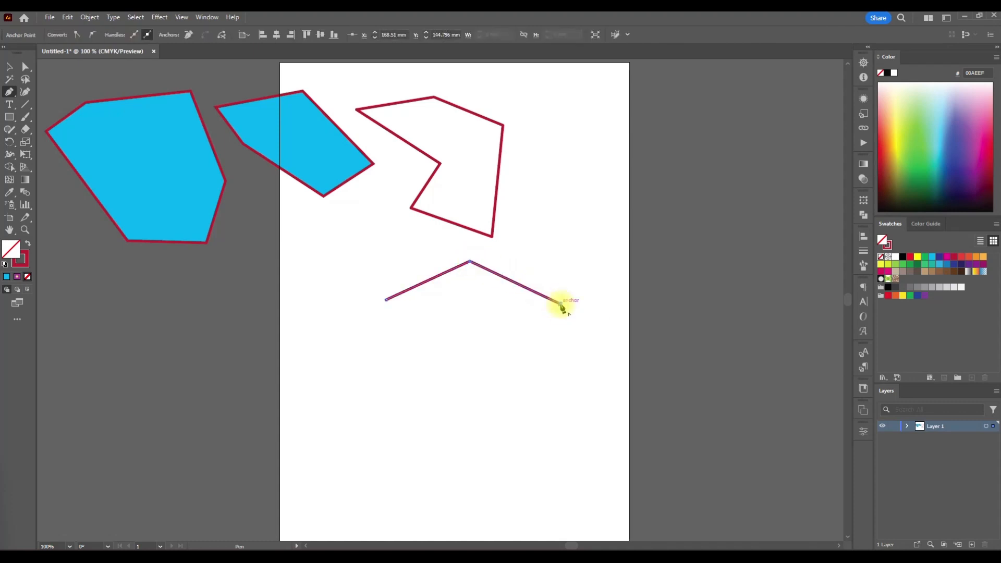
pyautogui.click(538, 378)
pyautogui.click(449, 380)
pyautogui.rightClick(446, 371)
pyautogui.click(402, 368)
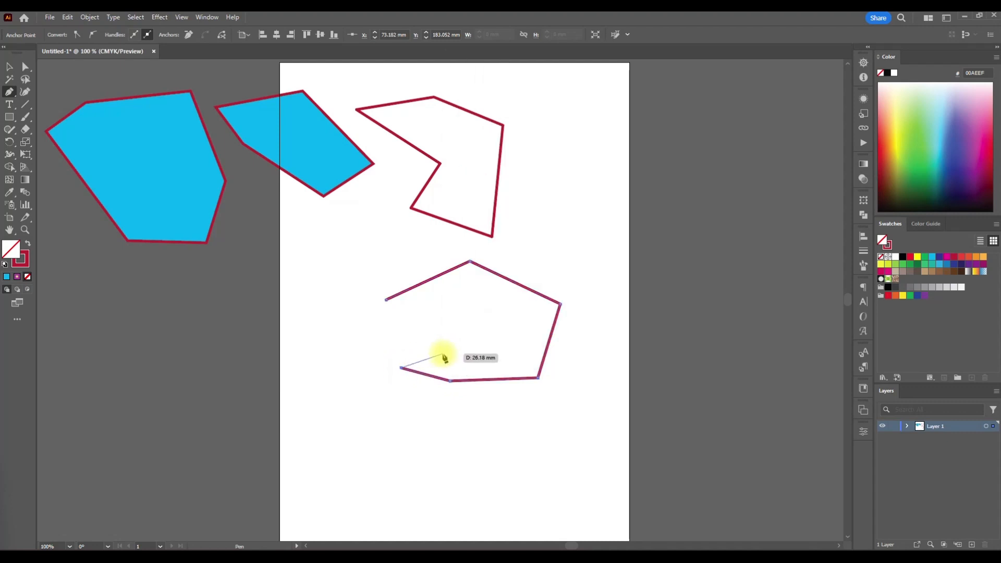
pyautogui.press('Escape')
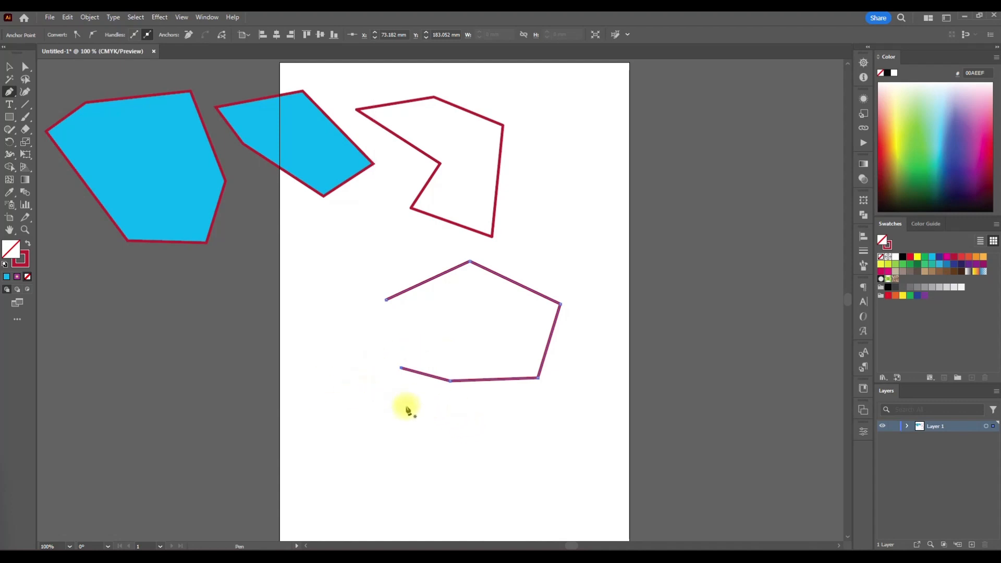
pyautogui.scroll(3, 391, 388)
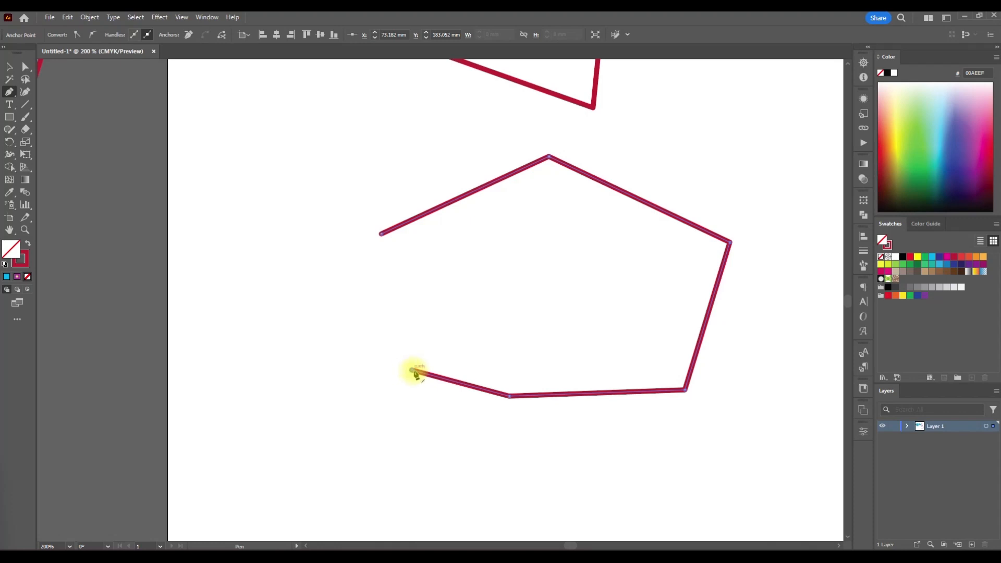
# Resume the open six-point path from its lower end, add two corner points, and close it at its starting point.
pyautogui.click(412, 372)
pyautogui.click(298, 282)
pyautogui.click(474, 324)
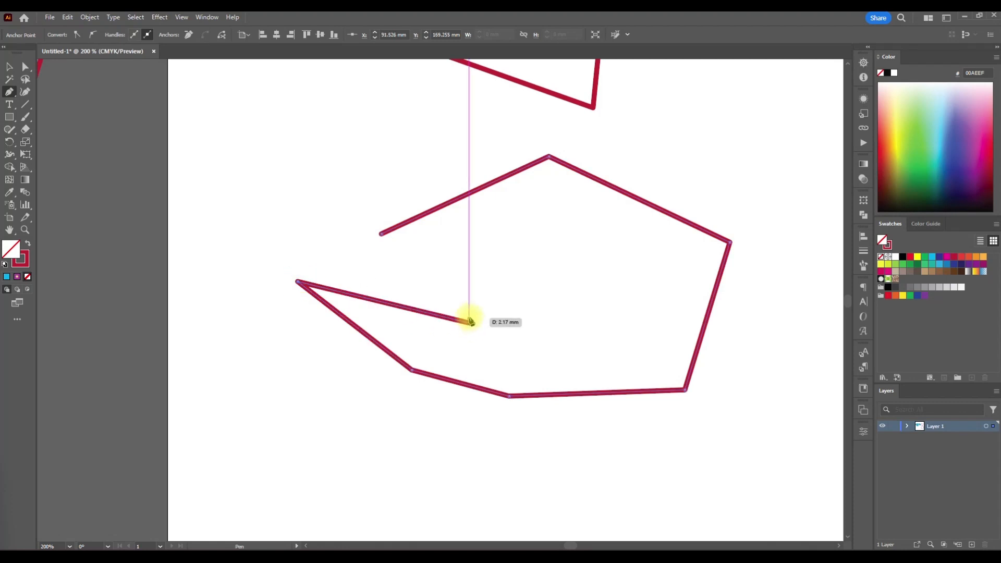
pyautogui.click(382, 235)
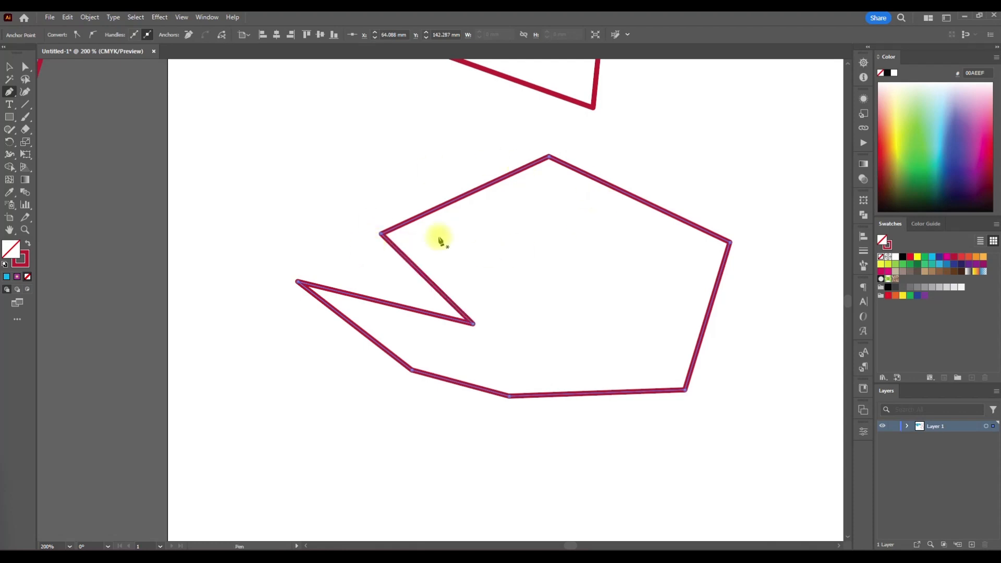
# Deselect the closed path and draw a closed four-point Pen shape with straight sides below and left of it.
pyautogui.keyDown('ctrl'); pyautogui.click(328, 470); pyautogui.keyUp('ctrl')
pyautogui.click(457, 445)
pyautogui.click(228, 356)
pyautogui.click(264, 465)
pyautogui.click(329, 468)
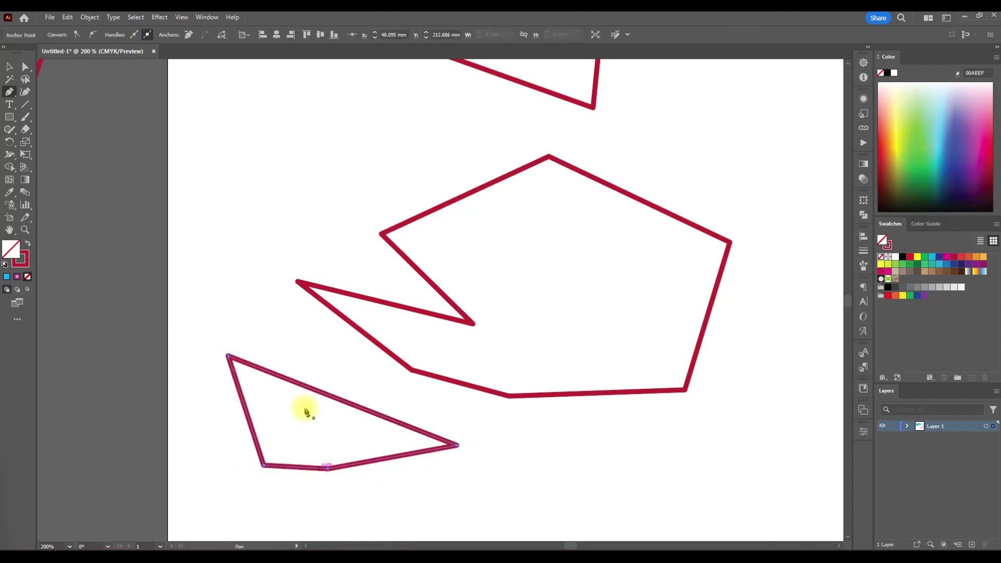
# Draw a closed four-sided Pen shape at the page's lower right, undoing the misplaced closing point and closing at the first anchor.
pyautogui.hscroll(9, 286, 331)
pyautogui.scroll(8, 286, 331)
pyautogui.scroll(-3, 286, 331)
pyautogui.scroll(-1, 287, 331)
pyautogui.hscroll(-4, 286, 331)
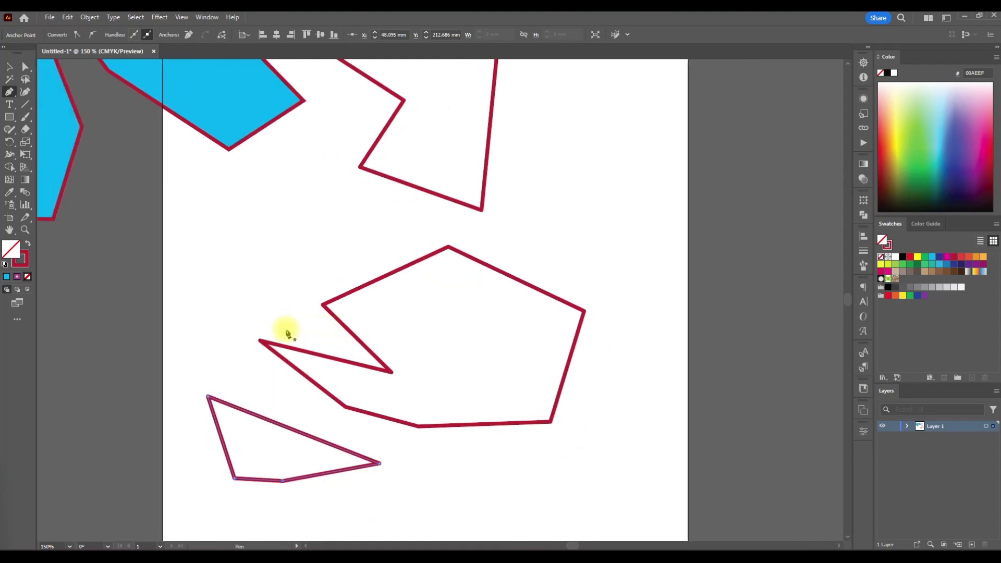
pyautogui.scroll(-4, 286, 331)
pyautogui.click(585, 293)
pyautogui.click(492, 301)
pyautogui.click(504, 368)
pyautogui.click(574, 374)
pyautogui.click(586, 293)
pyautogui.hotkey('ctrl', 'z')
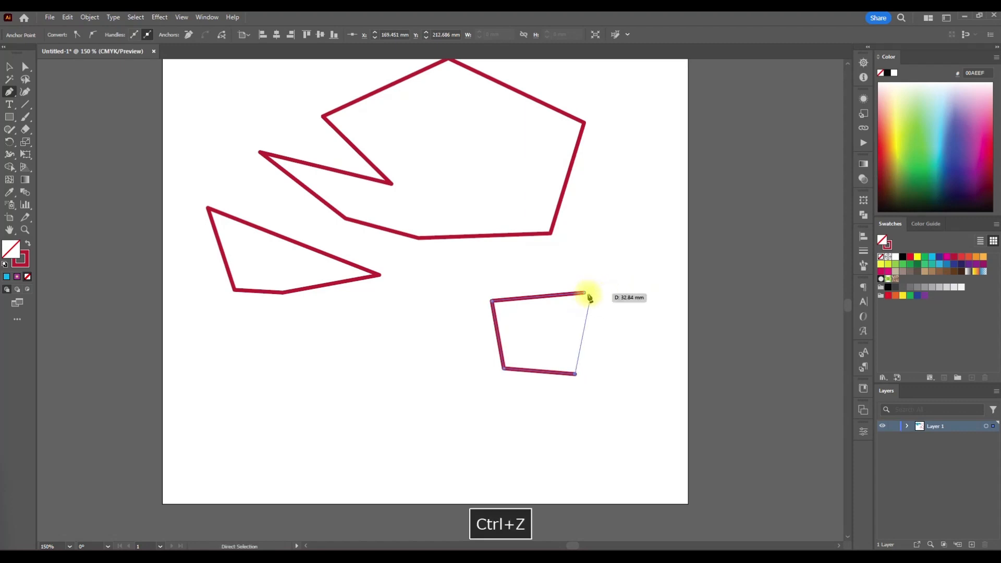
pyautogui.click(584, 292)
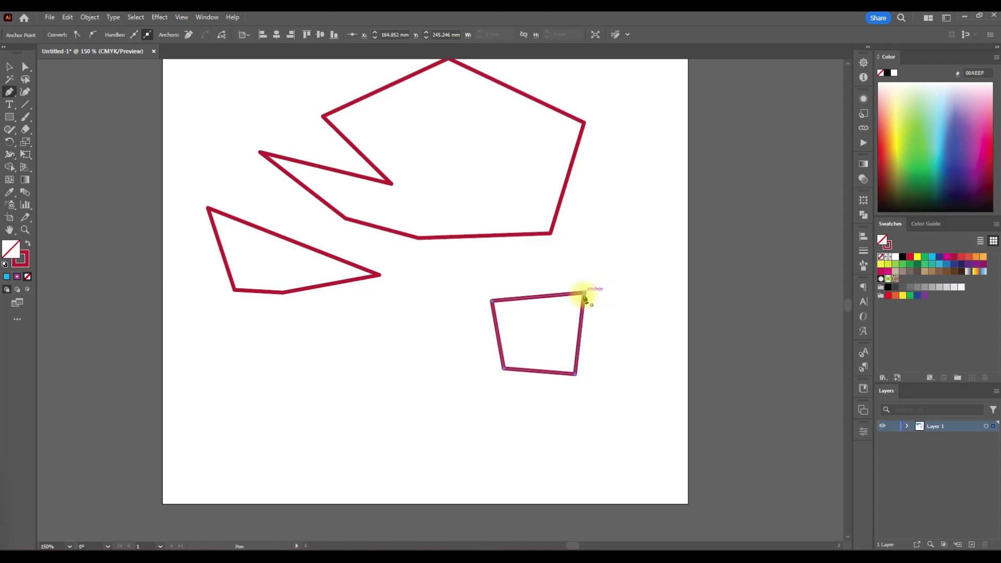
# Start a Pen path between the two four-sided shapes with three curved segments, undo the misplaced point, and add two corner points.
pyautogui.click(365, 314)
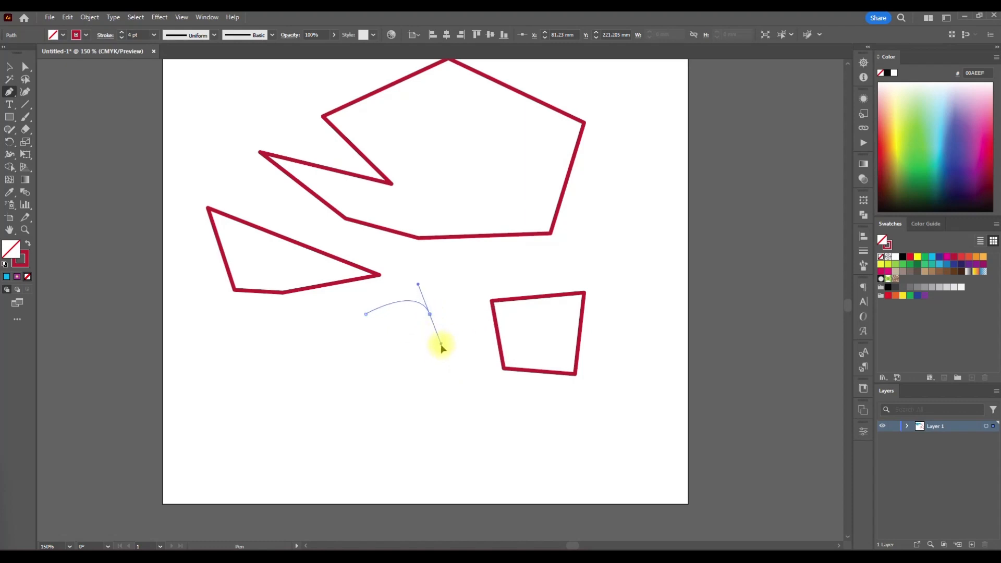
pyautogui.moveTo(443, 362); pyautogui.dragTo(442, 361)
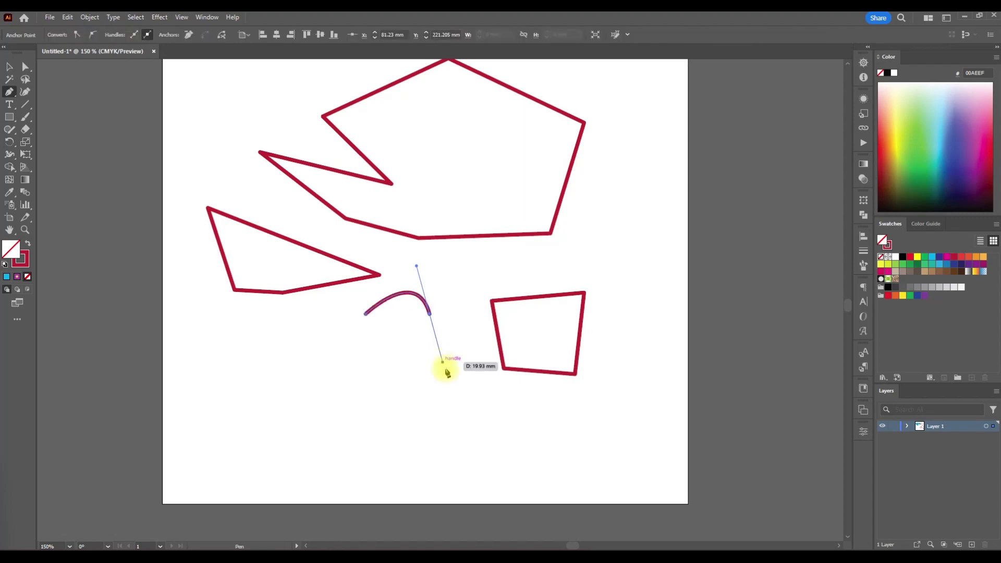
pyautogui.moveTo(402, 423); pyautogui.dragTo(337, 414)
pyautogui.moveTo(273, 346); pyautogui.dragTo(286, 332)
pyautogui.hotkey('ctrl', 'z')
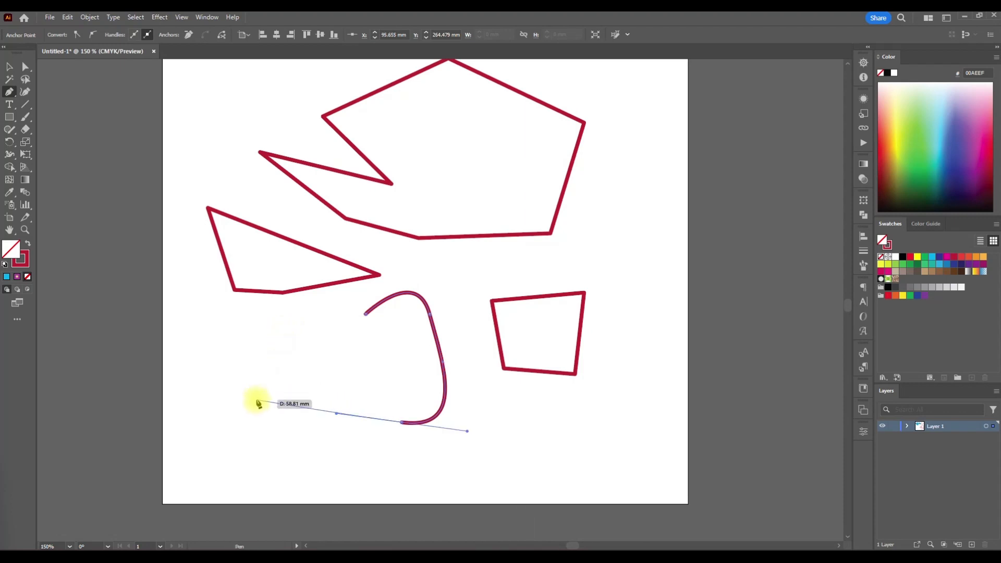
pyautogui.click(303, 452)
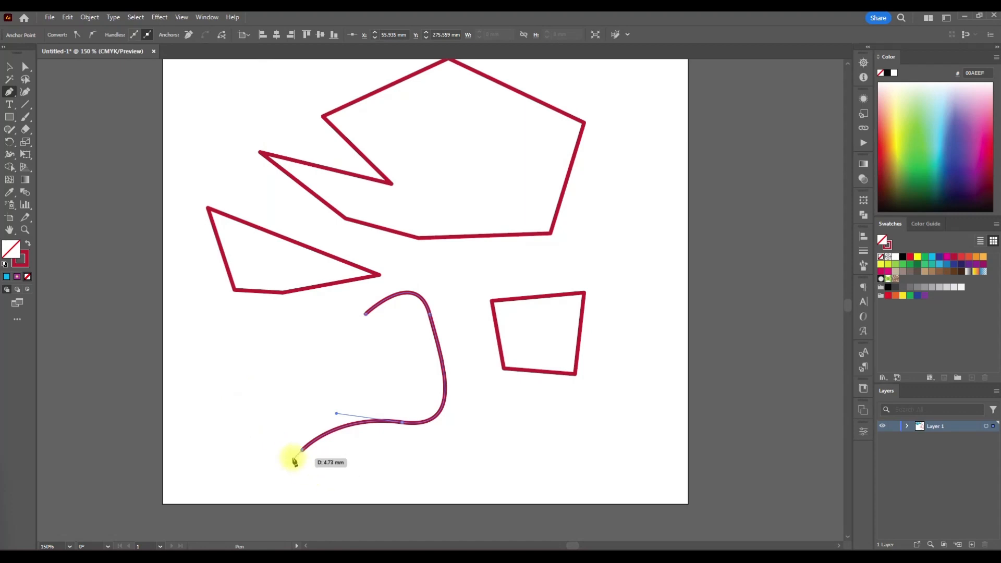
pyautogui.click(222, 390)
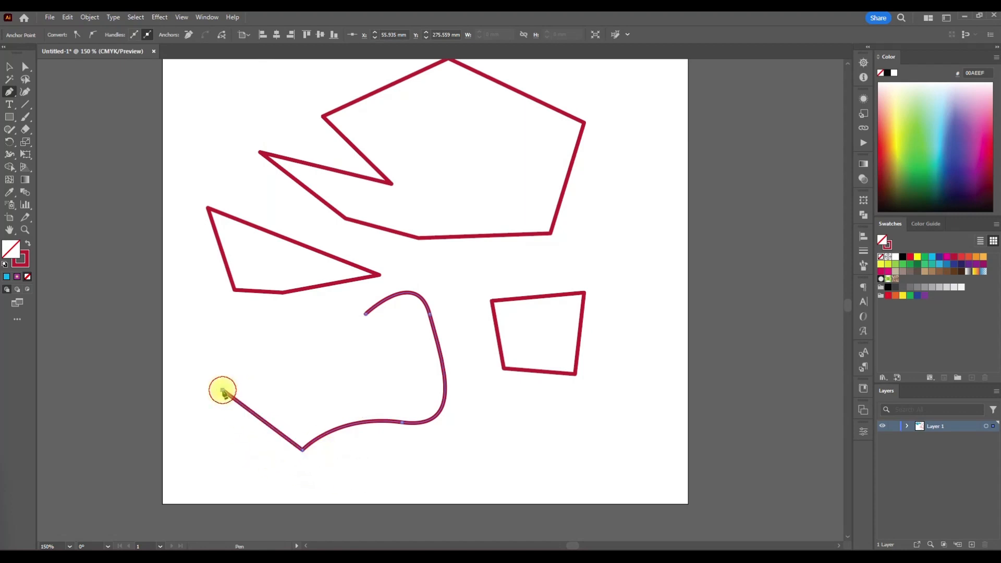
# Continue the path with three smooth curve points and an inner corner point, and close it at its starting anchor.
pyautogui.moveTo(247, 338); pyautogui.dragTo(317, 348)
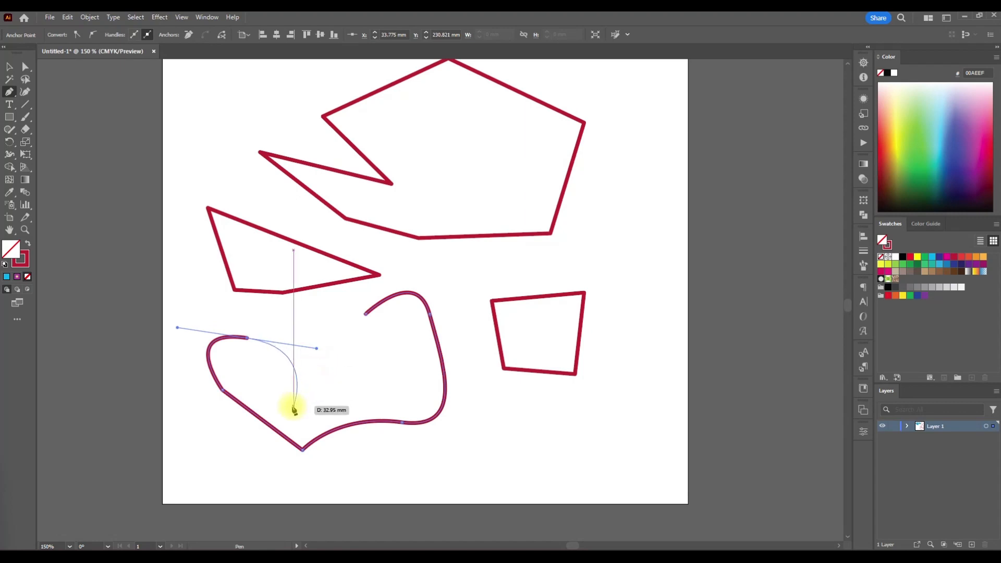
pyautogui.moveTo(335, 392); pyautogui.dragTo(335, 387)
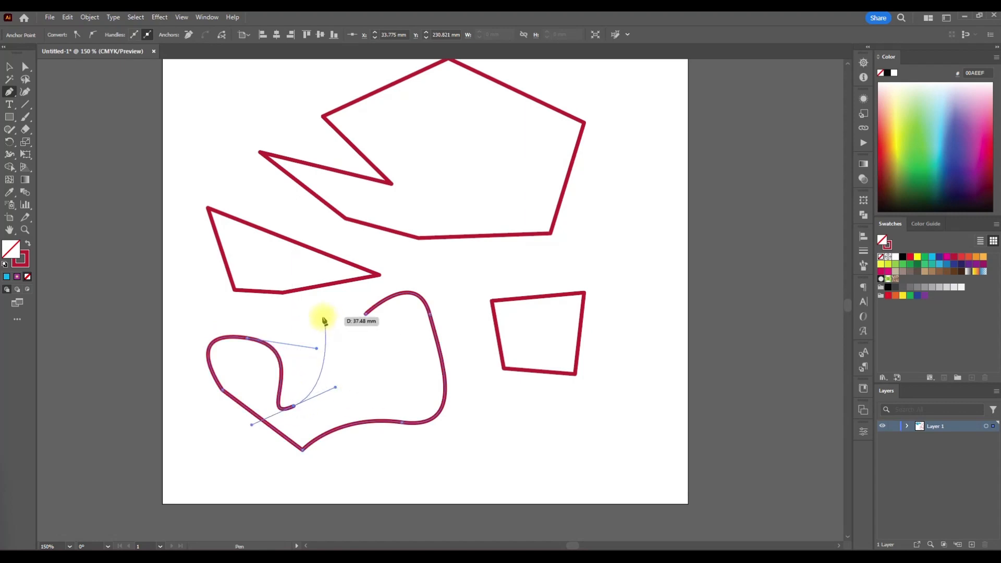
pyautogui.moveTo(329, 332); pyautogui.dragTo(348, 334)
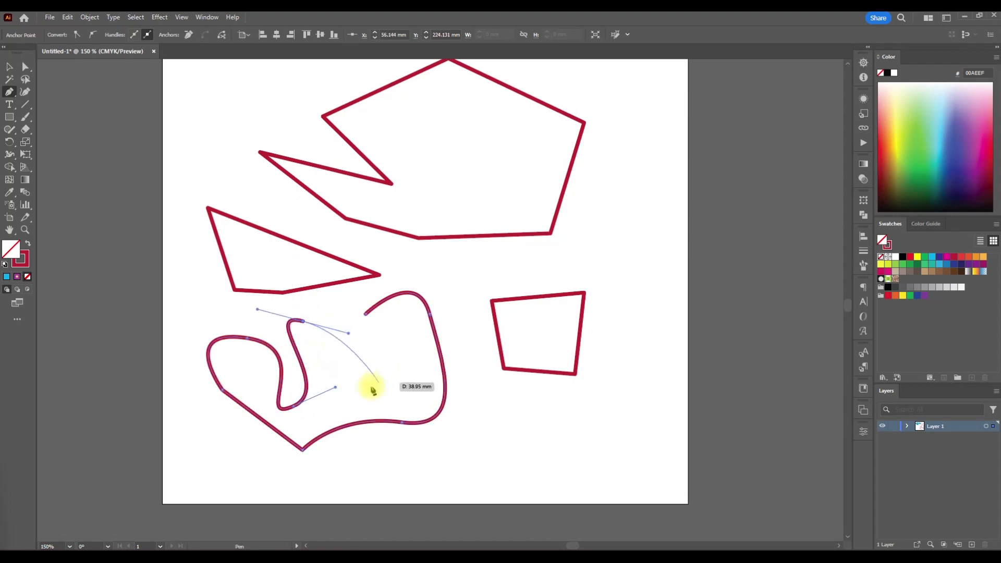
pyautogui.moveTo(359, 376); pyautogui.dragTo(366, 314)
pyautogui.click(366, 313)
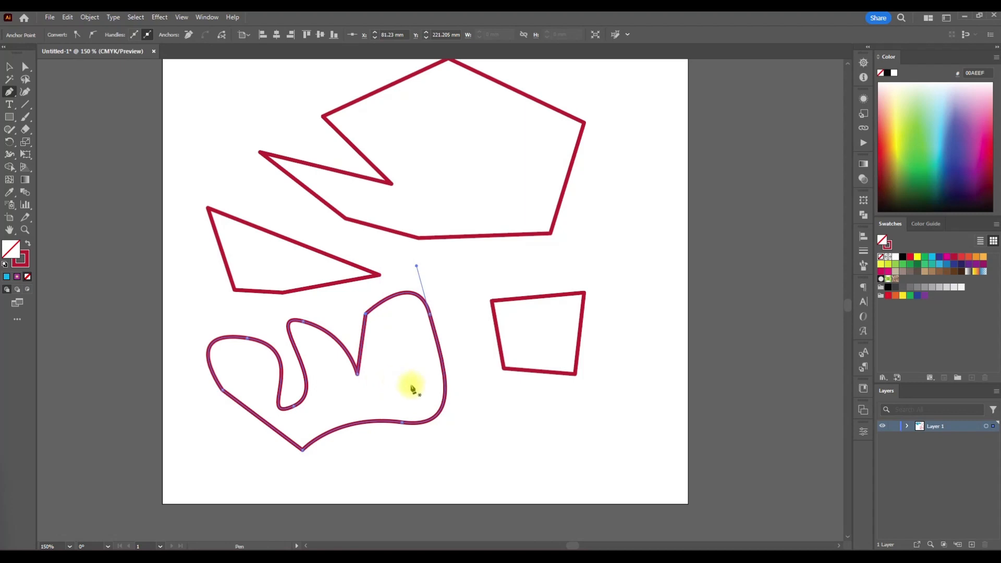
# Look over the straight-sided and curved closed shapes down the page.
pyautogui.hscroll(2, 414, 390)
pyautogui.scroll(5, 415, 390)
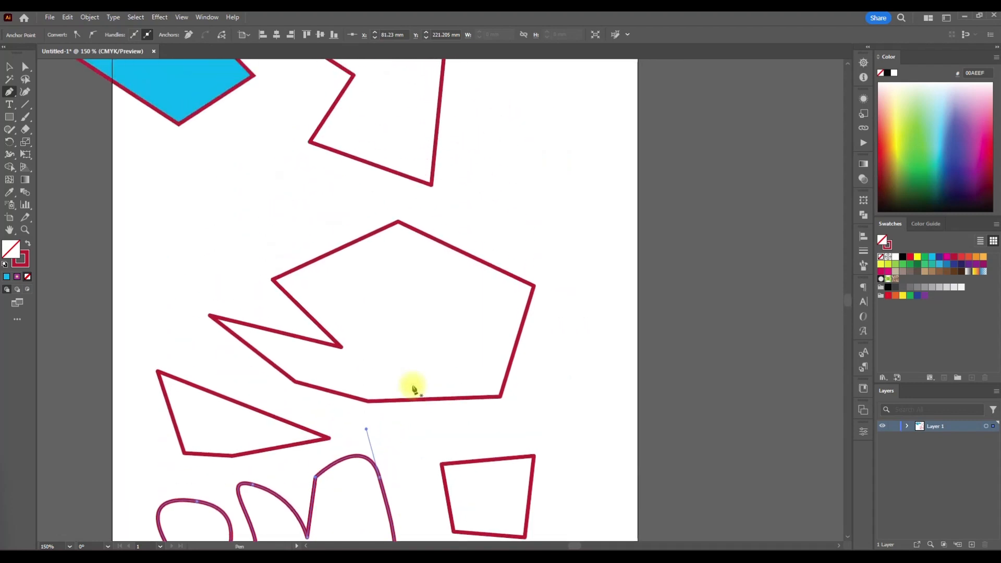
pyautogui.scroll(1, 415, 390)
pyautogui.scroll(-3, 415, 390)
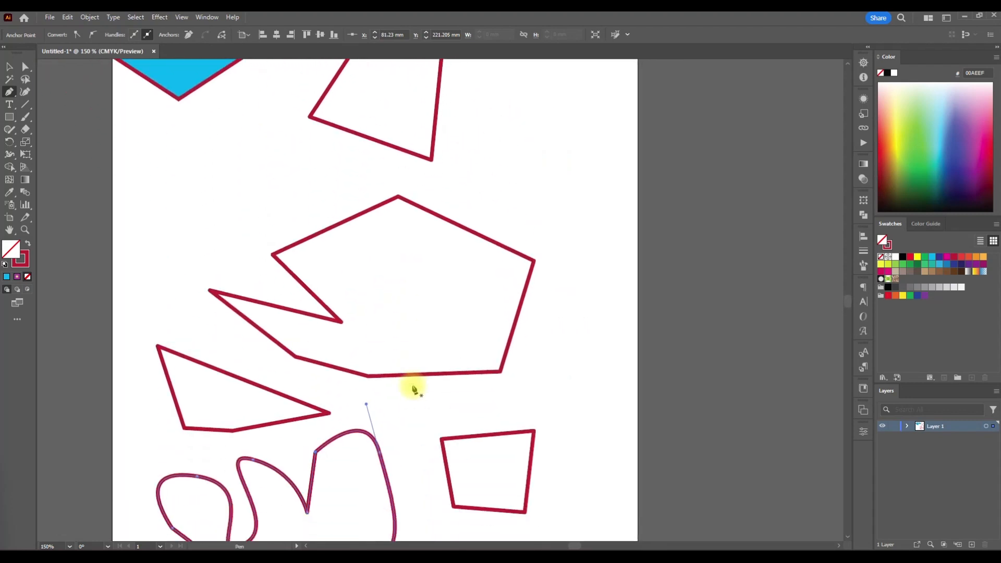
pyautogui.scroll(-2, 414, 390)
pyautogui.scroll(-2, 414, 390)
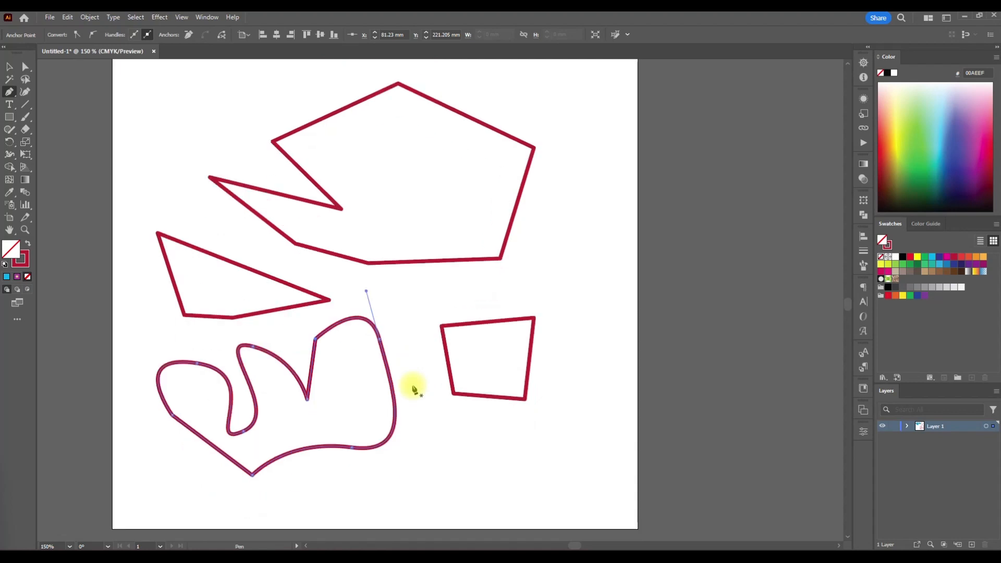
pyautogui.scroll(9, 414, 390)
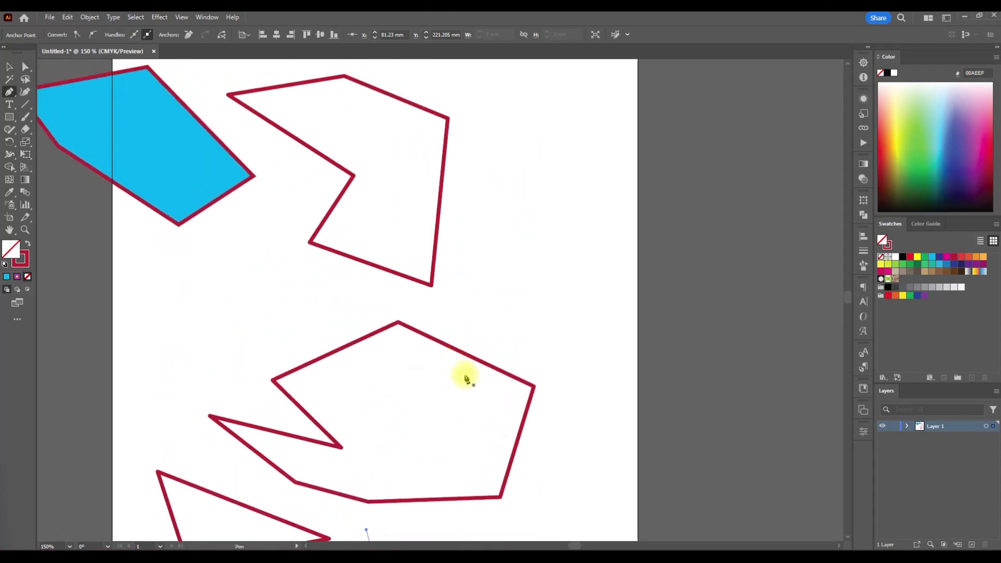
# Bend the large middle shape's upper-right edge outward and its upper-left and right edges inward.
pyautogui.scroll(1, 450, 389)
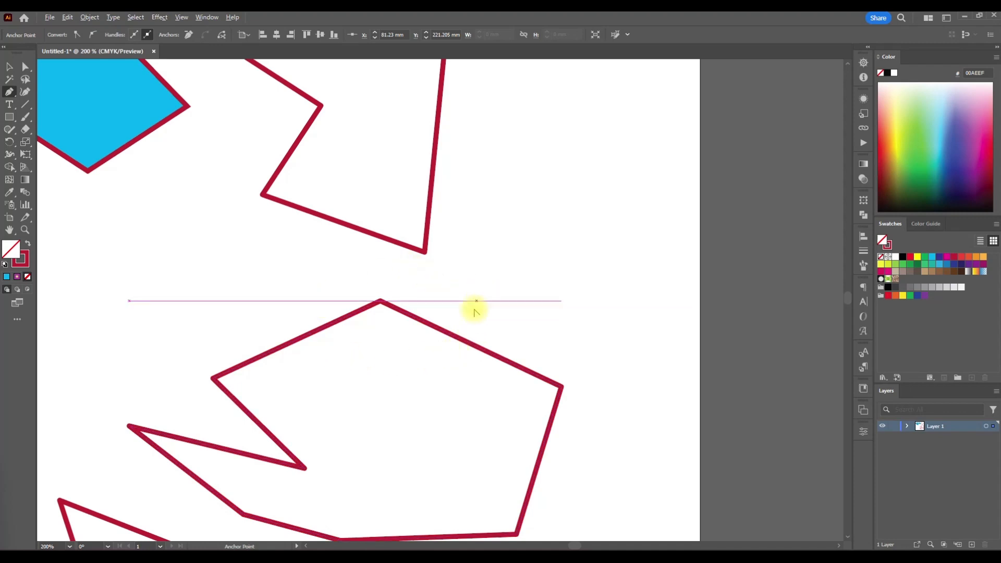
pyautogui.keyDown('alt'); pyautogui.click(465, 342); pyautogui.keyUp('alt')
pyautogui.moveTo(465, 344); pyautogui.dragTo(491, 305)
pyautogui.moveTo(324, 329); pyautogui.dragTo(342, 362)
pyautogui.moveTo(543, 461); pyautogui.dragTo(498, 454)
# Bend the unfilled upper shape's bottom edge outward, and its lower-left notch edge and right edge inward.
pyautogui.moveTo(358, 235); pyautogui.dragTo(331, 266)
pyautogui.moveTo(433, 197); pyautogui.dragTo(480, 171)
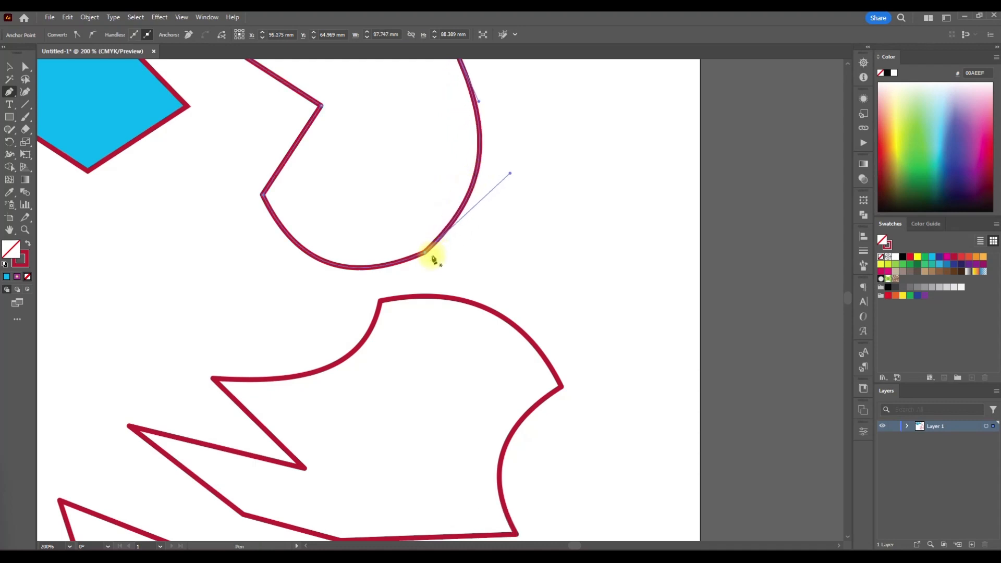
pyautogui.scroll(3, 438, 258)
pyautogui.moveTo(291, 212); pyautogui.dragTo(318, 232)
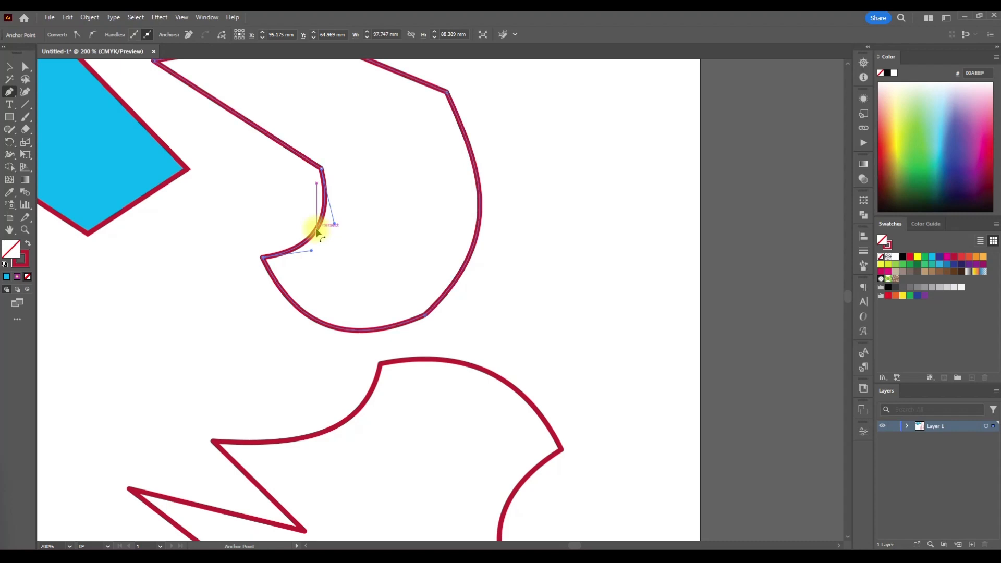
pyautogui.moveTo(477, 219); pyautogui.dragTo(392, 213)
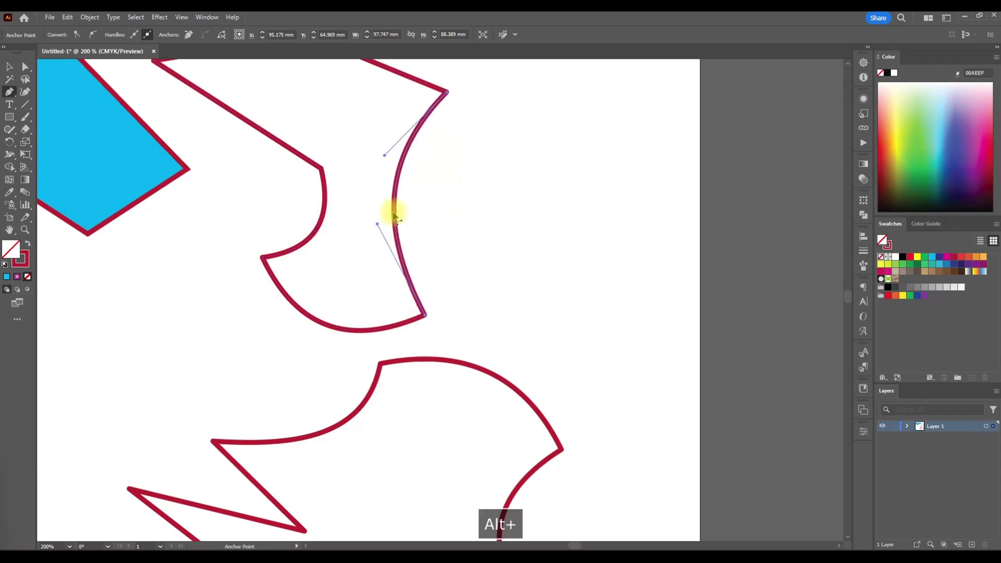
# Bend the large middle shape's upper-right and bottom edges inward.
pyautogui.scroll(-2, 459, 368)
pyautogui.moveTo(481, 329); pyautogui.dragTo(439, 400)
pyautogui.scroll(-8, 439, 399)
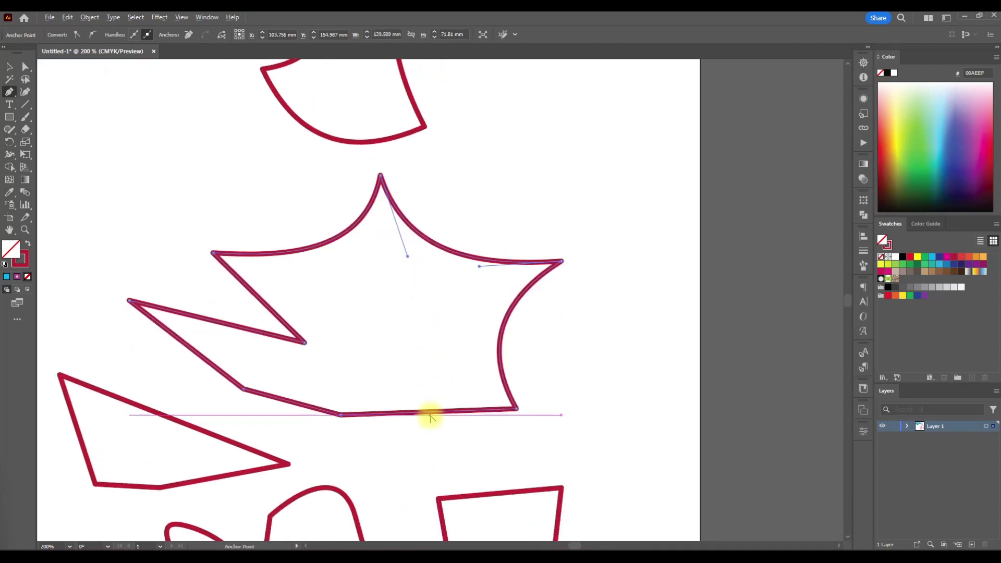
pyautogui.scroll(2, 438, 442)
pyautogui.scroll(-1, 440, 444)
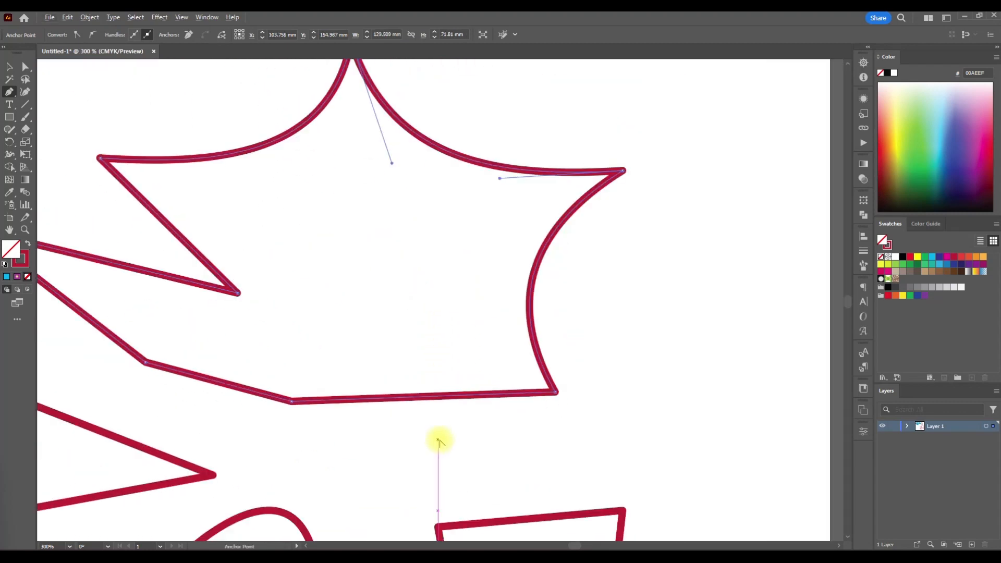
pyautogui.scroll(1, 441, 440)
pyautogui.press('alt')
pyautogui.moveTo(433, 409); pyautogui.dragTo(420, 360)
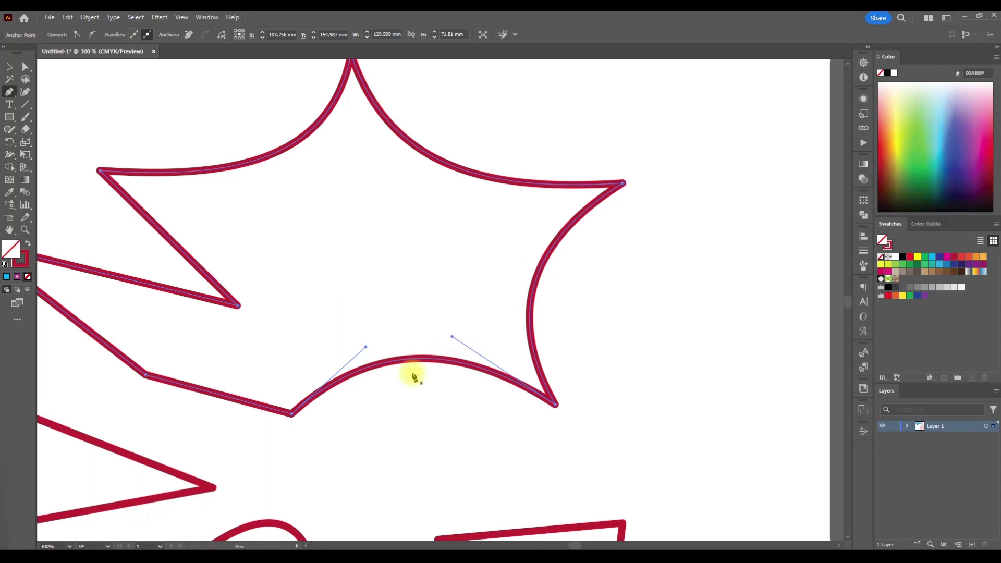
# Draw a straight horizontal Pen line about 46 mm long in the empty area above and left of the large shape, and deselect it.
pyautogui.scroll(5, 266, 282)
pyautogui.hscroll(-2, 266, 283)
pyautogui.hscroll(-6, 266, 282)
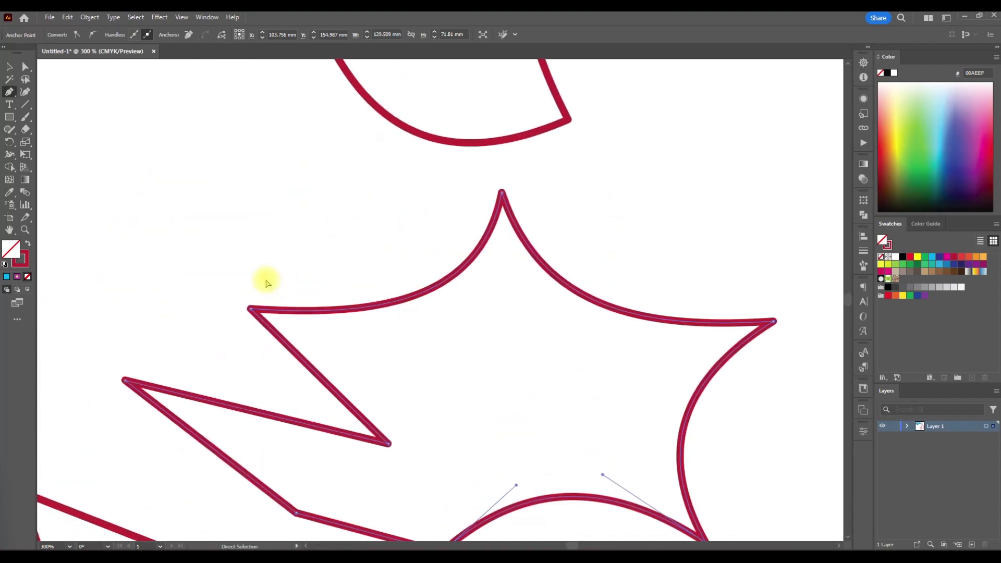
pyautogui.keyDown('ctrl'); pyautogui.click(85, 193); pyautogui.keyUp('ctrl')
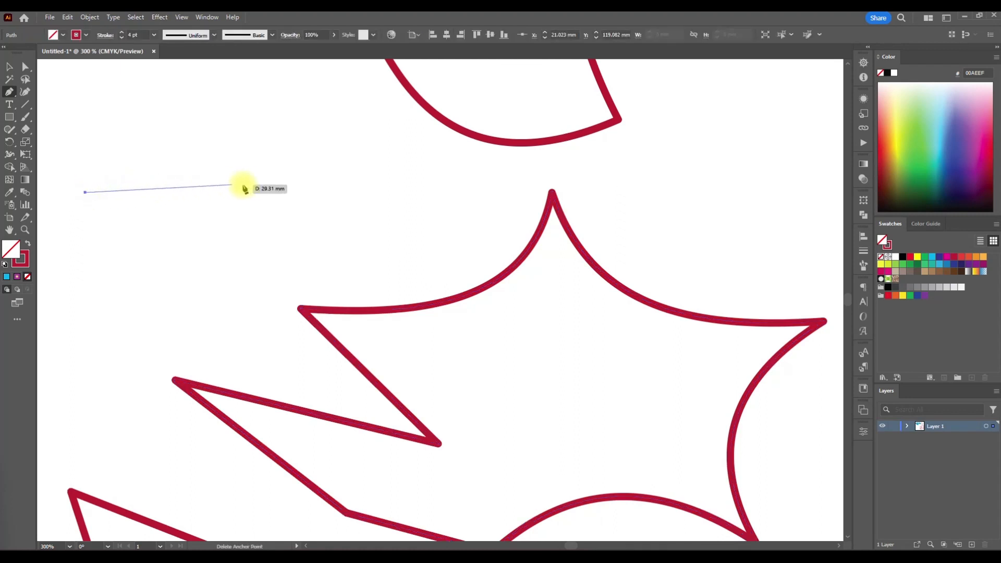
pyautogui.click(318, 193)
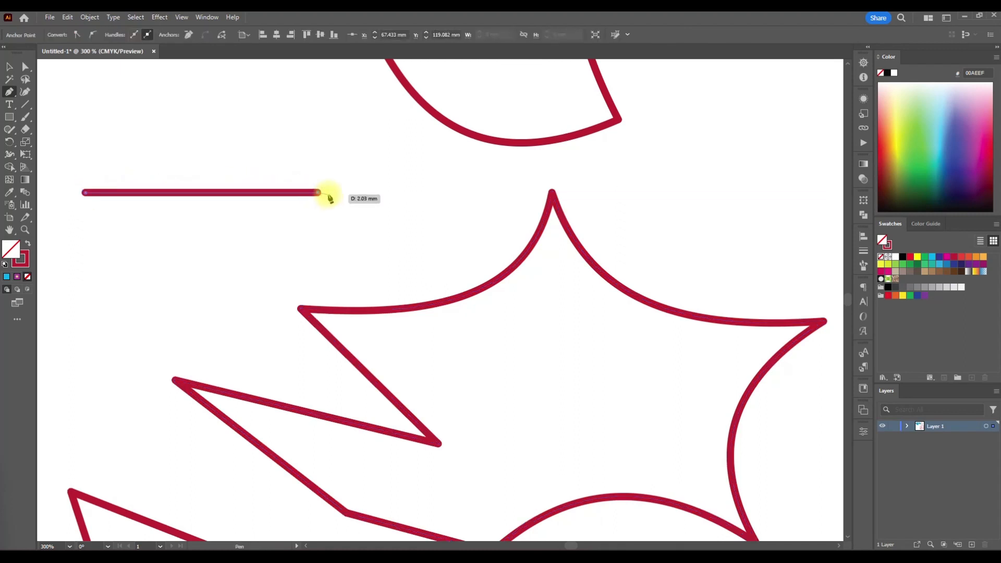
pyautogui.keyDown('ctrl'); pyautogui.click(236, 248); pyautogui.keyUp('ctrl')
# Bend the horizontal line's middle downward into a shallow arc about 6 mm deep.
pyautogui.hscroll(-3, 237, 252)
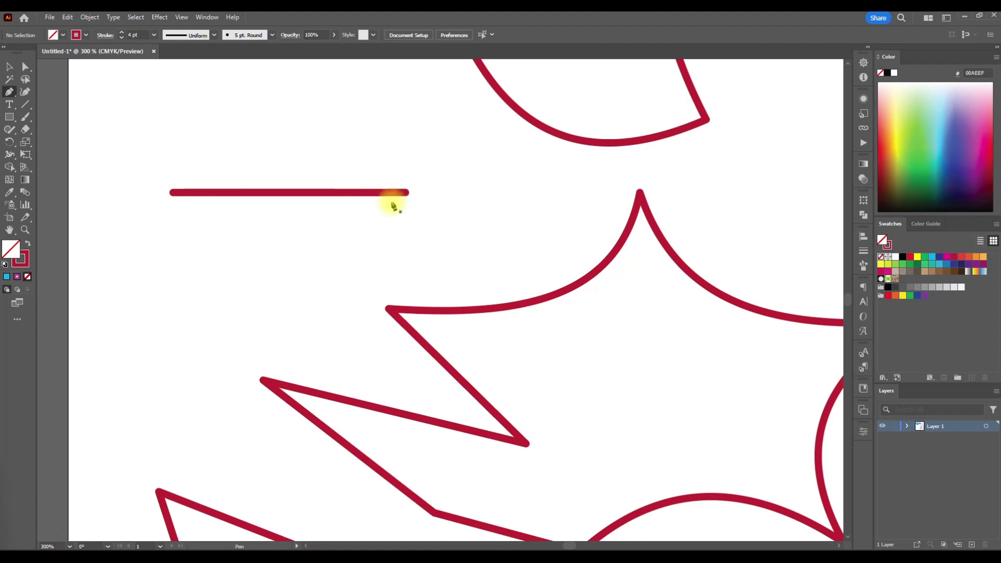
pyautogui.scroll(3, 268, 233)
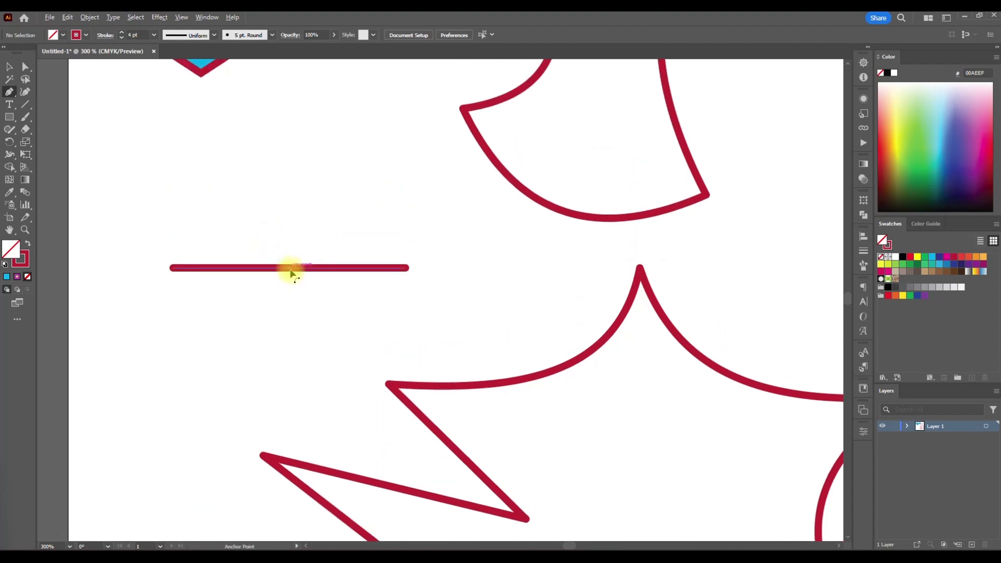
pyautogui.moveTo(290, 269); pyautogui.dragTo(291, 305)
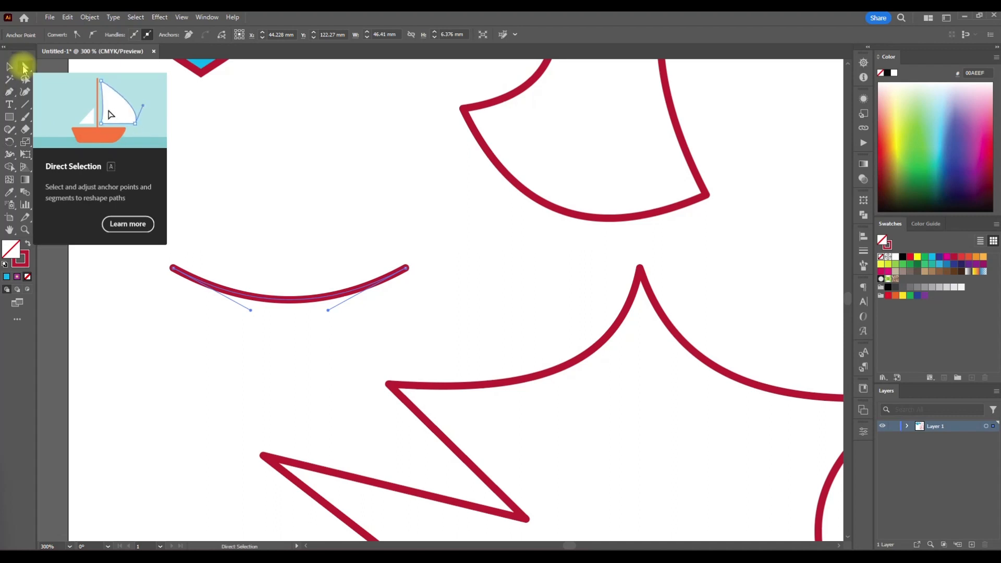
# Alternate between the Direct Selection and Selection tools, and deselect the arc.
pyautogui.click(24, 68)
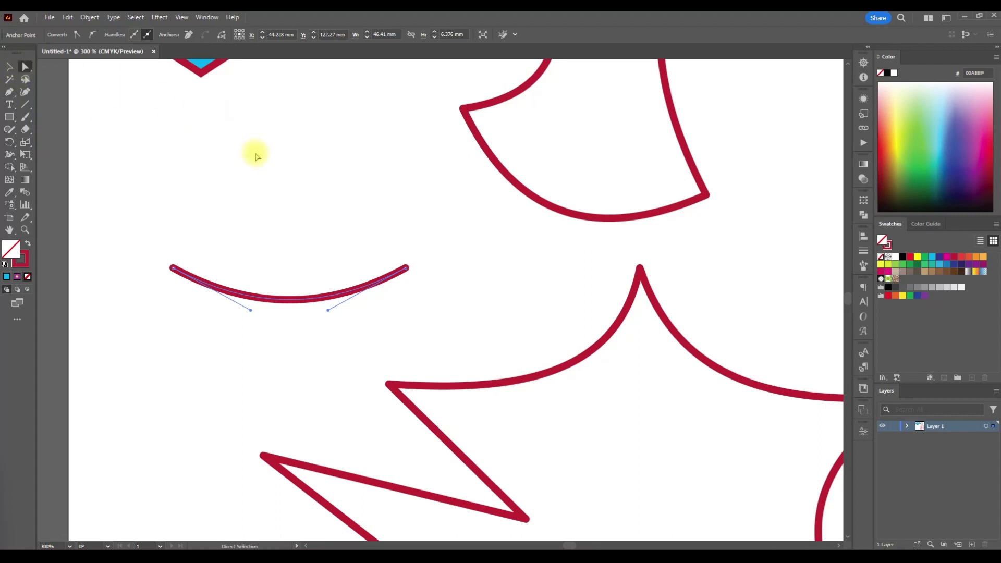
pyautogui.scroll(-5, 286, 244)
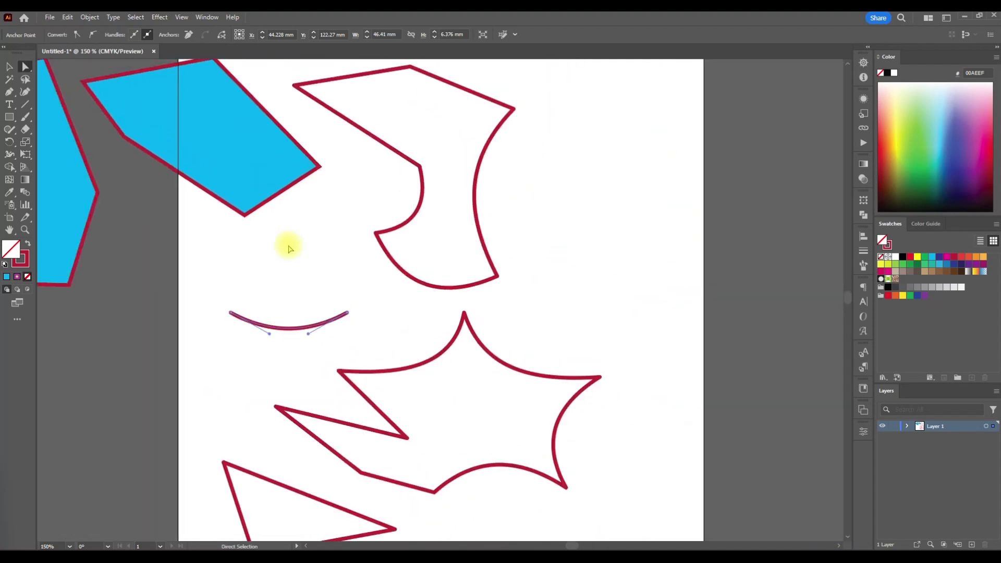
pyautogui.scroll(-1, 290, 249)
pyautogui.click(11, 66)
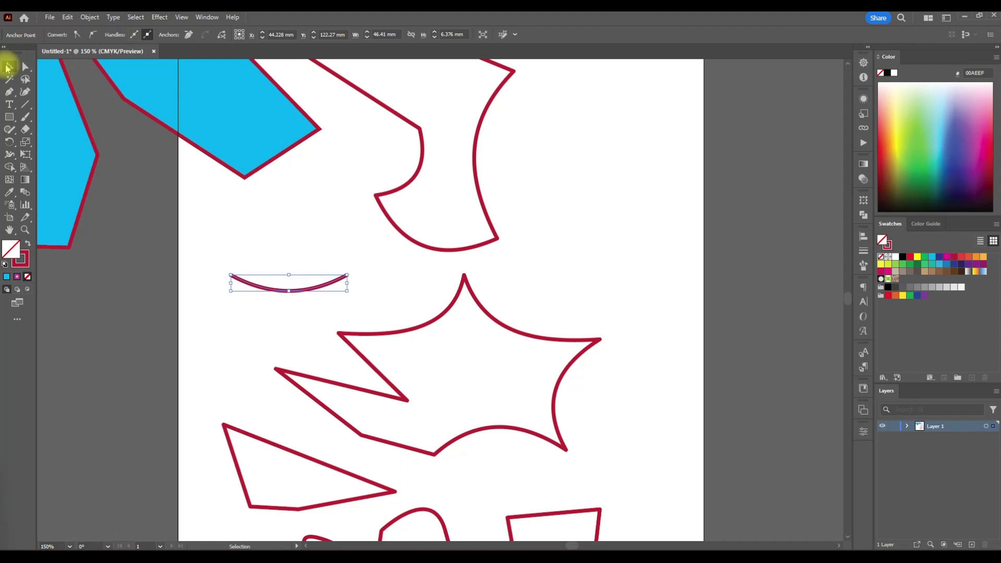
pyautogui.click(24, 67)
pyautogui.click(9, 68)
pyautogui.keyDown('ctrl'); pyautogui.click(243, 237); pyautogui.keyUp('ctrl')
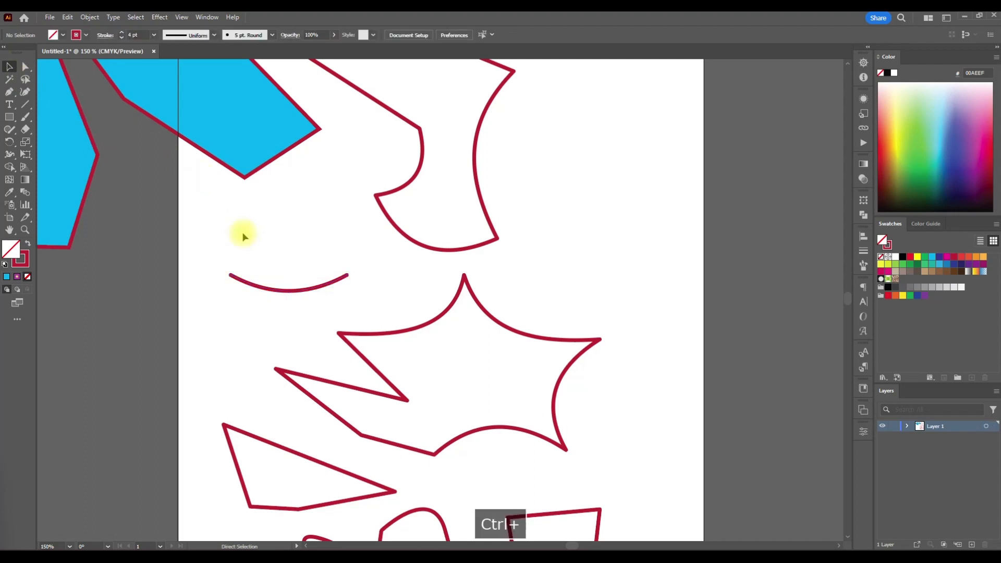
# Switch from the Rectangle tool to the Selection tool, and on to the Direct Selection tool.
pyautogui.click(10, 116)
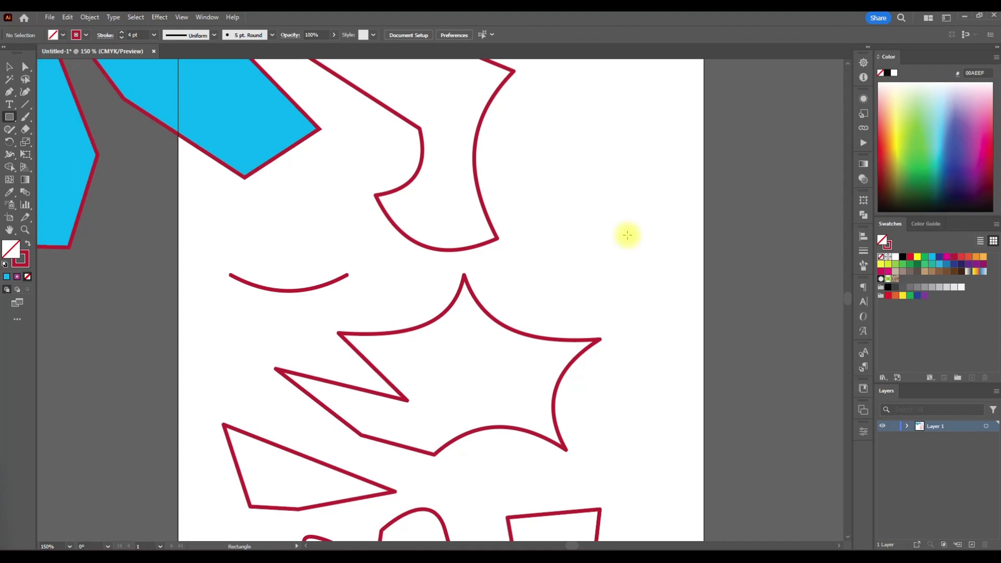
pyautogui.press('v')
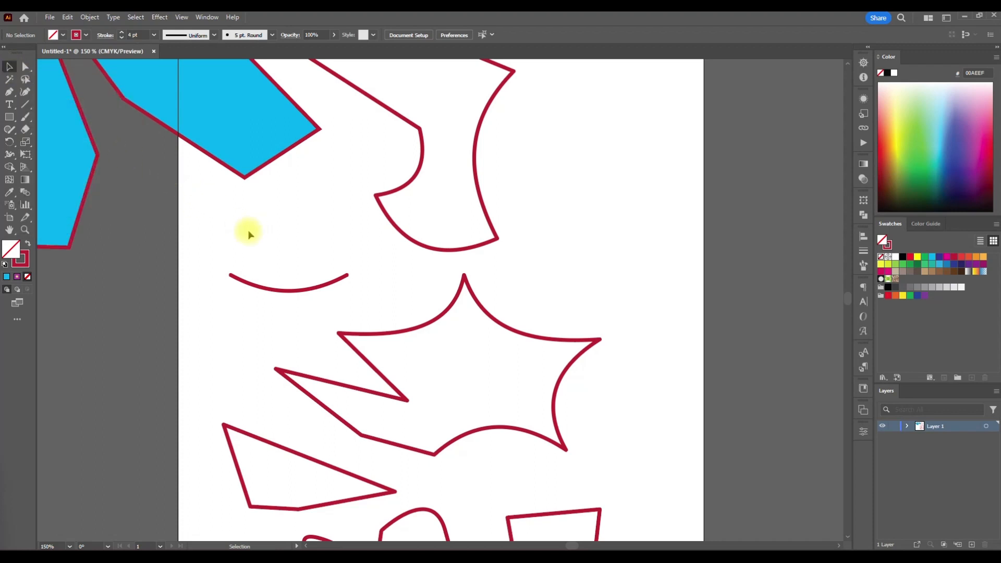
pyautogui.press('a')
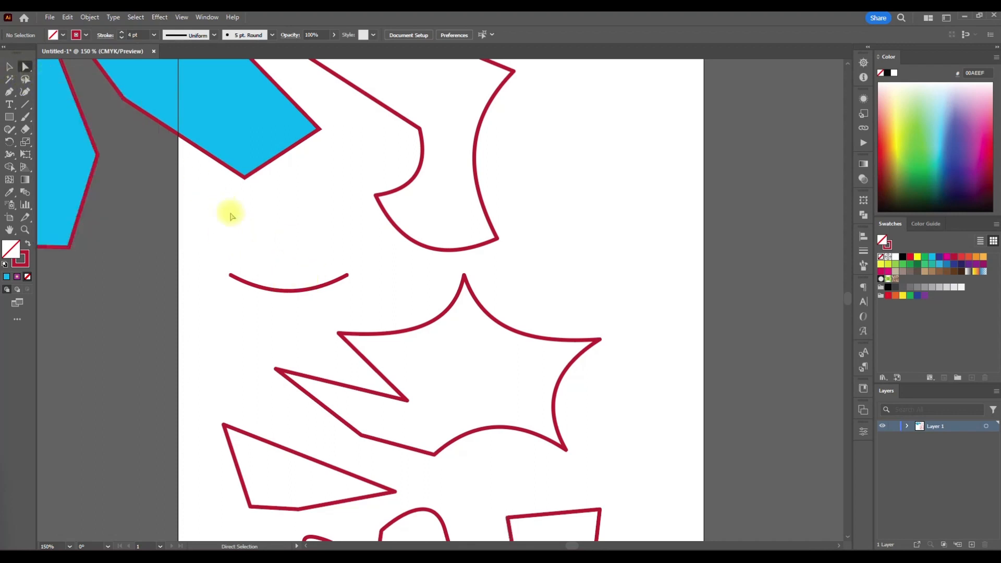
# Move the large star-like shape a short distance to the right on the artboard and deselect it.
pyautogui.scroll(-3, 383, 357)
pyautogui.click(9, 66)
pyautogui.click(306, 303)
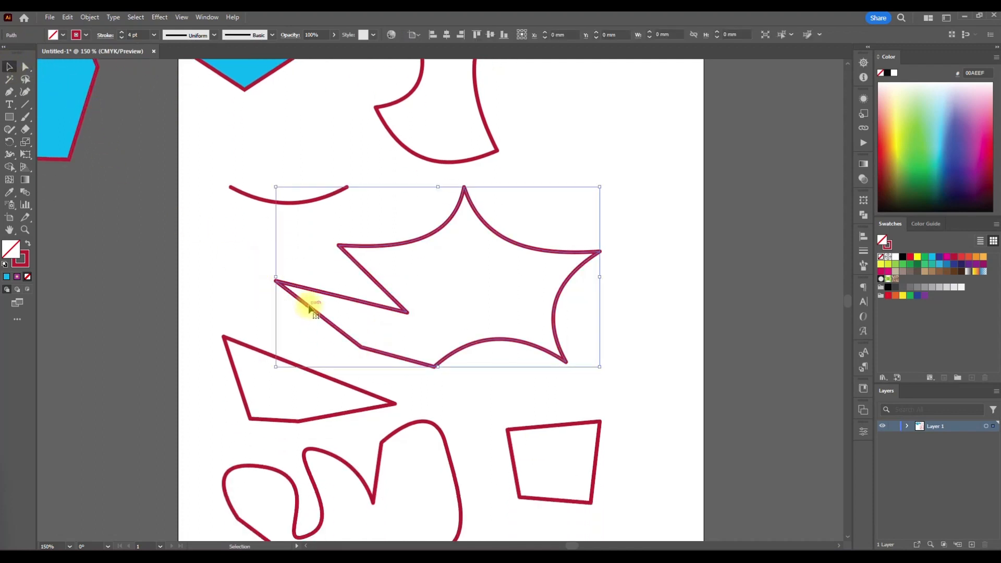
pyautogui.click(550, 297)
pyautogui.moveTo(560, 295); pyautogui.dragTo(603, 297)
pyautogui.click(633, 295)
# Space out the other shapes: small quadrilateral up and right, triangle-like shape up and left, curvy shape up, arc down; deselect.
pyautogui.moveTo(577, 424); pyautogui.dragTo(650, 383)
pyautogui.moveTo(324, 375); pyautogui.dragTo(303, 321)
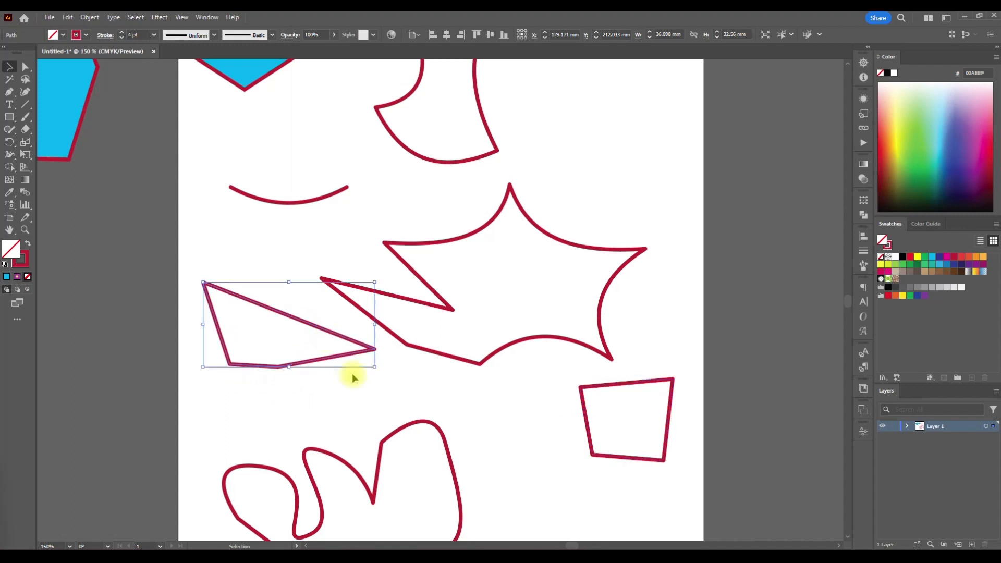
pyautogui.moveTo(384, 441); pyautogui.dragTo(398, 391)
pyautogui.moveTo(298, 201); pyautogui.dragTo(304, 234)
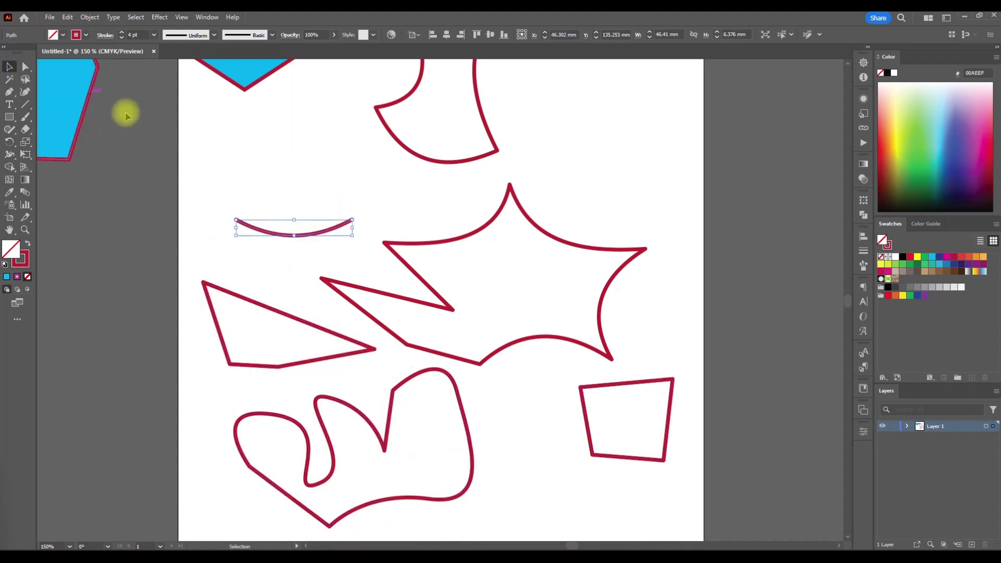
pyautogui.click(191, 159)
# Directly select the star-like shape's right tip, nudge it slightly left, and bend the upper-right edge further inward.
pyautogui.click(25, 66)
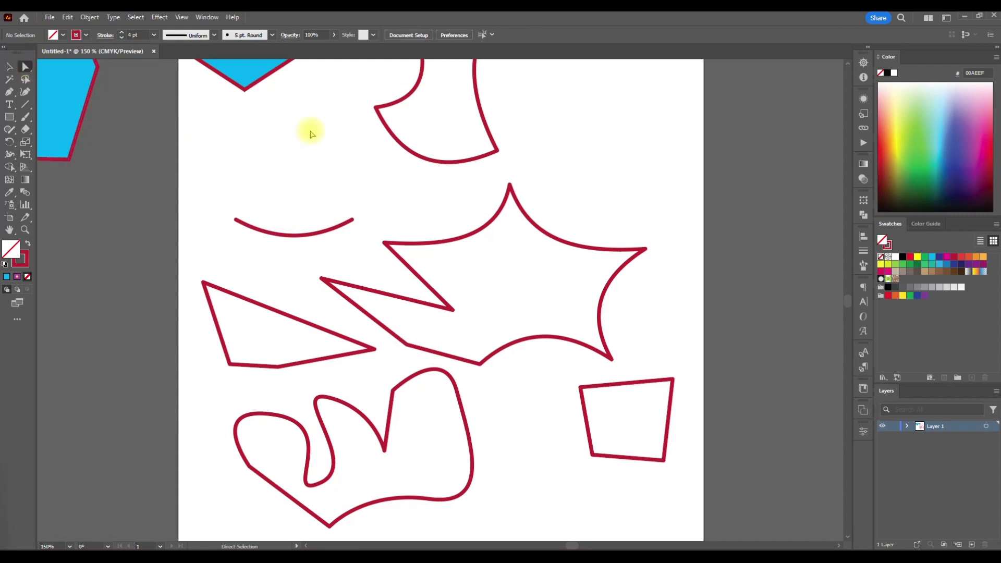
pyautogui.click(428, 245)
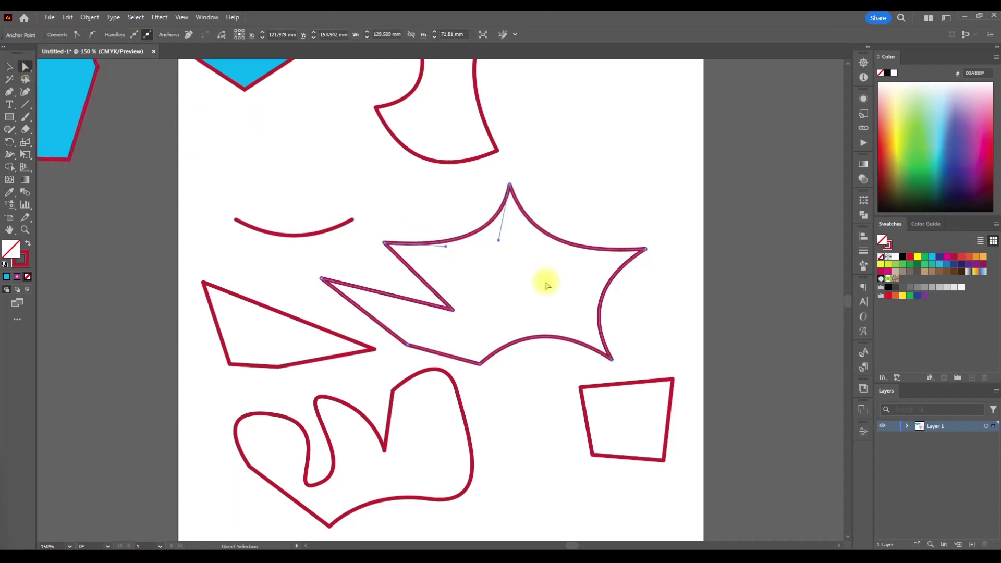
pyautogui.scroll(1, 545, 285)
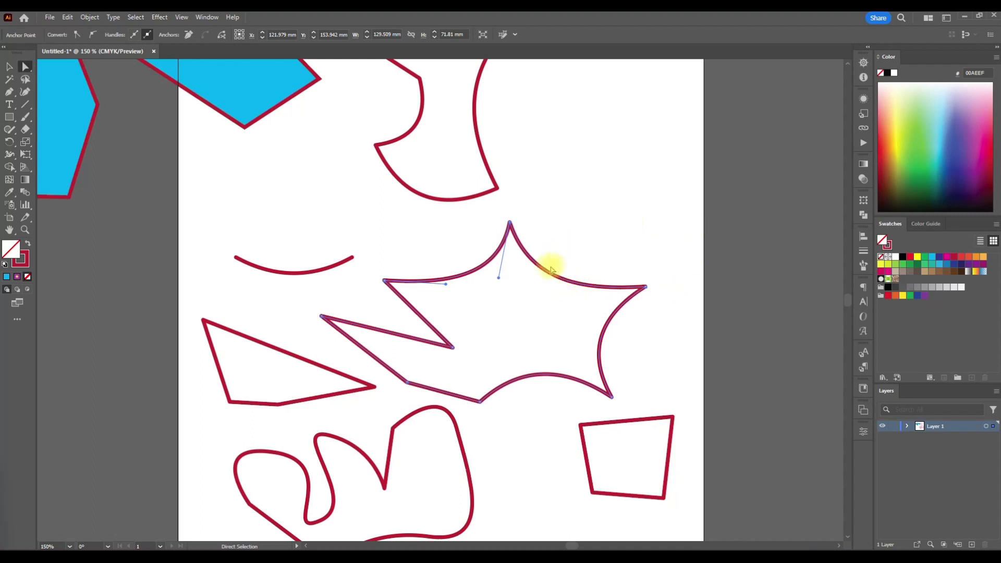
pyautogui.moveTo(556, 276)
pyautogui.mouseDown()
pyautogui.moveTo(593, 208)
pyautogui.moveTo(553, 273)
pyautogui.mouseUp()
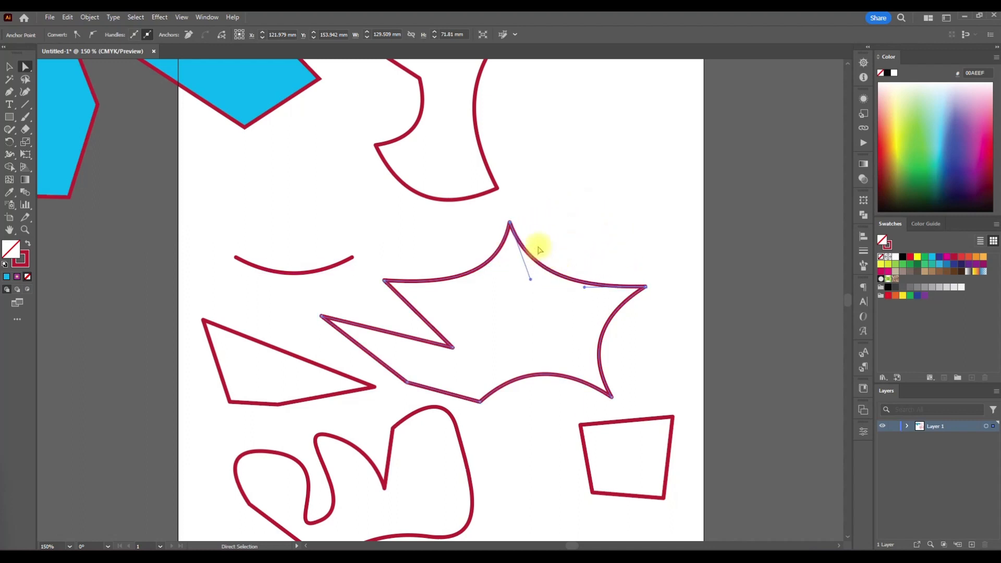
pyautogui.click(648, 288)
pyautogui.moveTo(647, 288)
pyautogui.mouseDown()
pyautogui.moveTo(653, 274)
pyautogui.moveTo(644, 287)
pyautogui.mouseUp()
pyautogui.moveTo(568, 282)
pyautogui.mouseDown()
pyautogui.moveTo(579, 239)
pyautogui.moveTo(558, 284)
pyautogui.mouseUp()
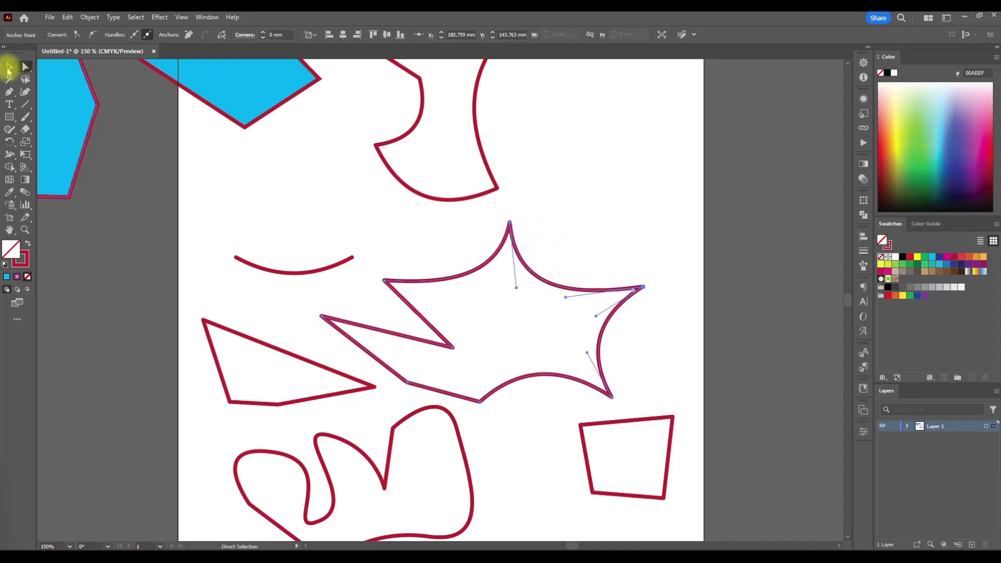
# Adjust the star-like shape's direction handles to bulge its right edge outward and turn its upper-right edge into an S-curve.
pyautogui.scroll(-2, 382, 279)
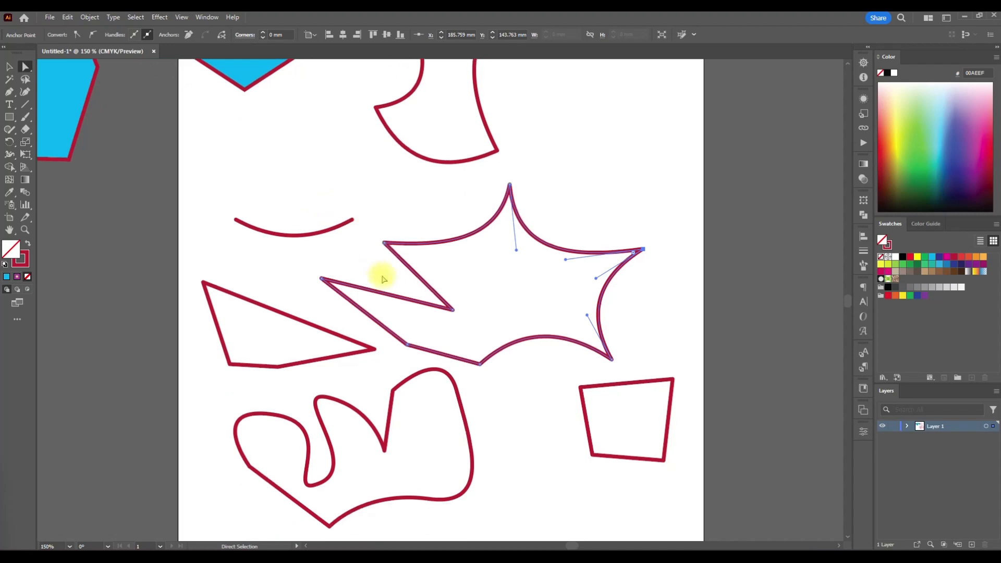
pyautogui.scroll(-3, 382, 279)
pyautogui.hscroll(3, 500, 299)
pyautogui.scroll(3, 574, 300)
pyautogui.scroll(7, 577, 301)
pyautogui.scroll(-3, 559, 298)
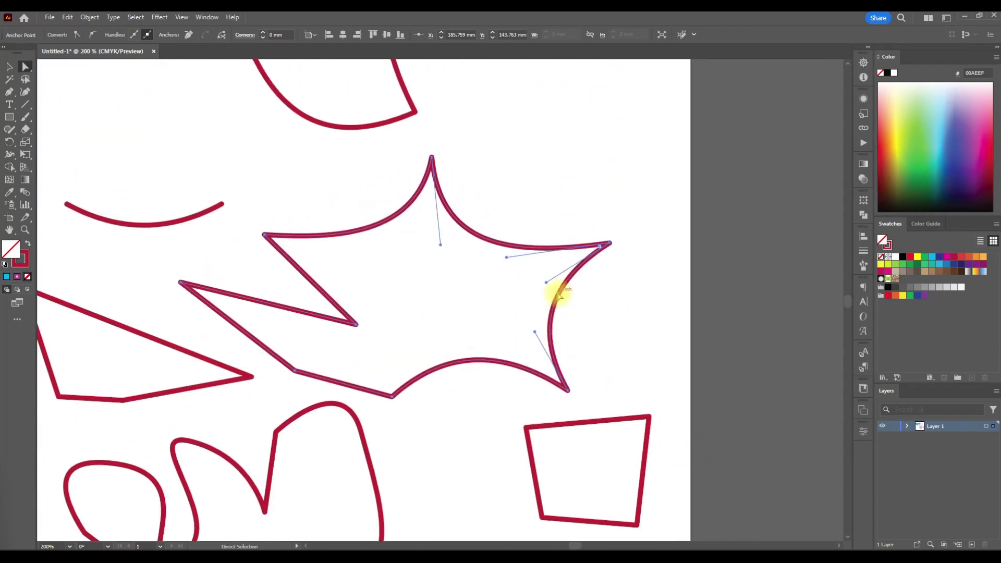
pyautogui.click(24, 67)
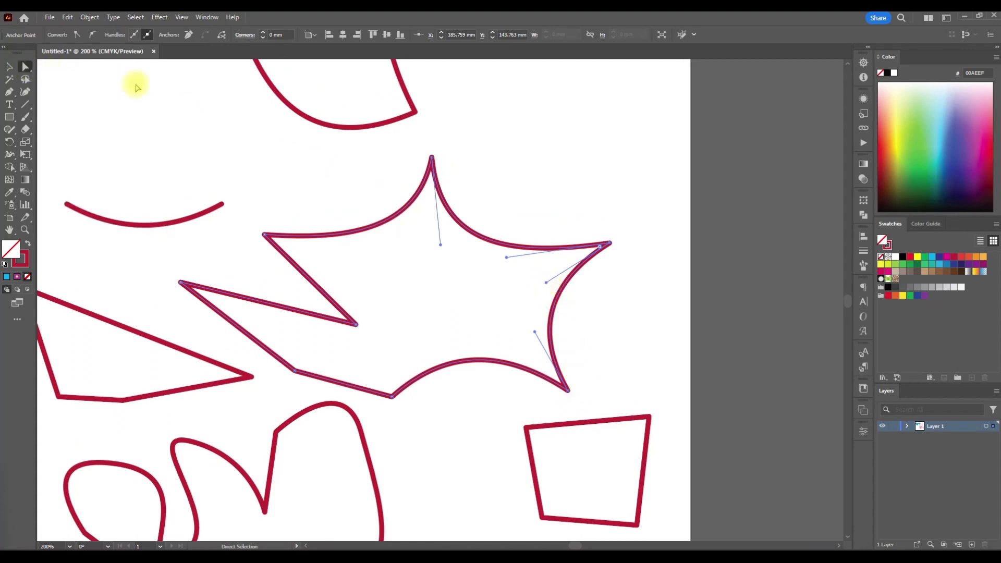
pyautogui.moveTo(547, 282); pyautogui.dragTo(674, 330)
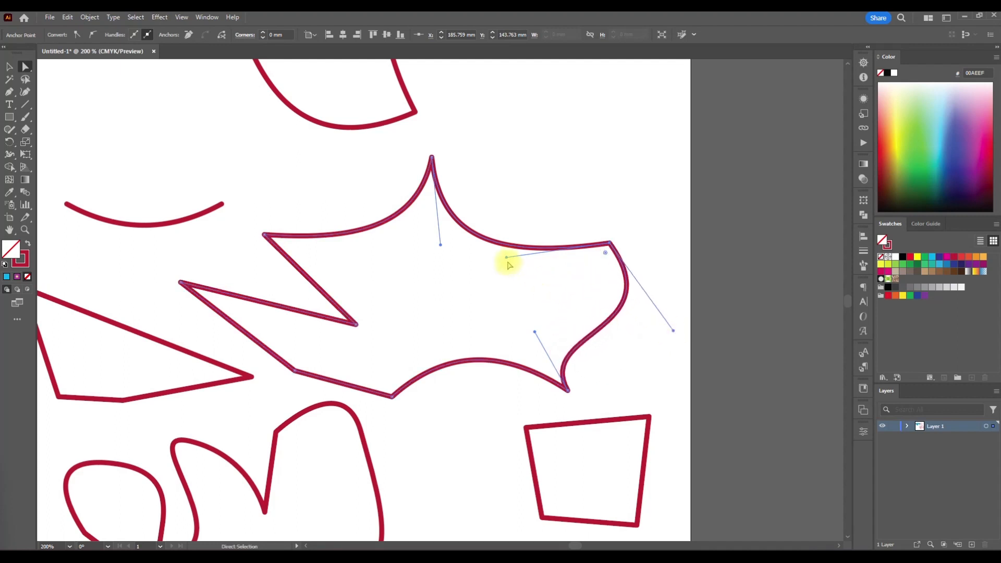
pyautogui.moveTo(506, 259); pyautogui.dragTo(521, 295)
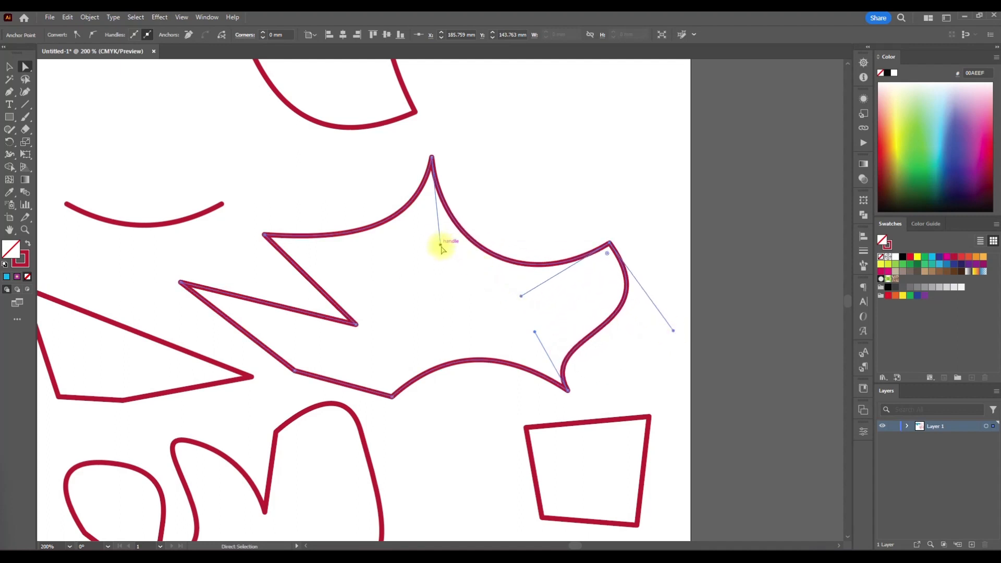
pyautogui.moveTo(441, 244); pyautogui.dragTo(562, 131)
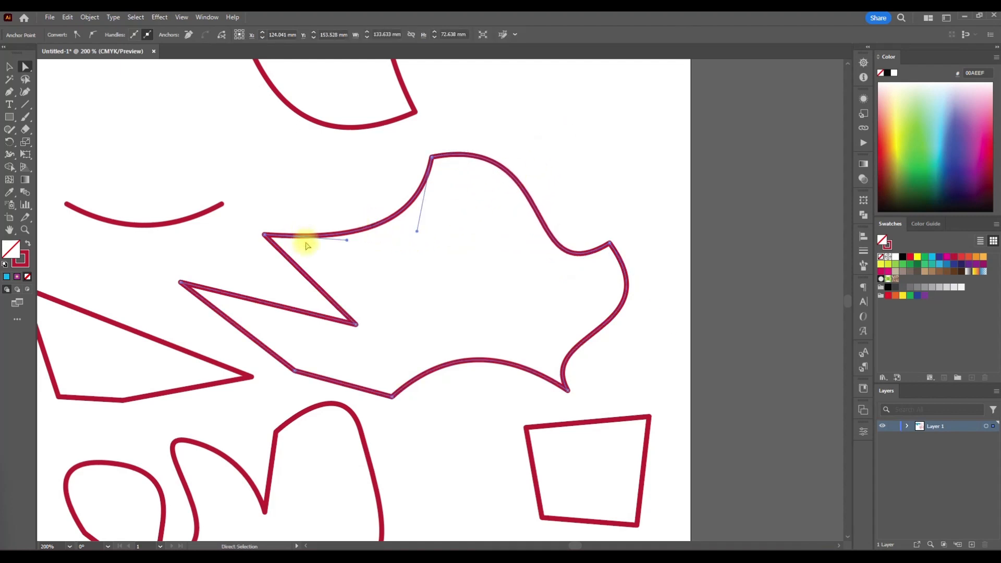
# Reshape the upper-left edge into a wave by moving both its direction handles, and deselect the shape.
pyautogui.moveTo(342, 235); pyautogui.dragTo(273, 147)
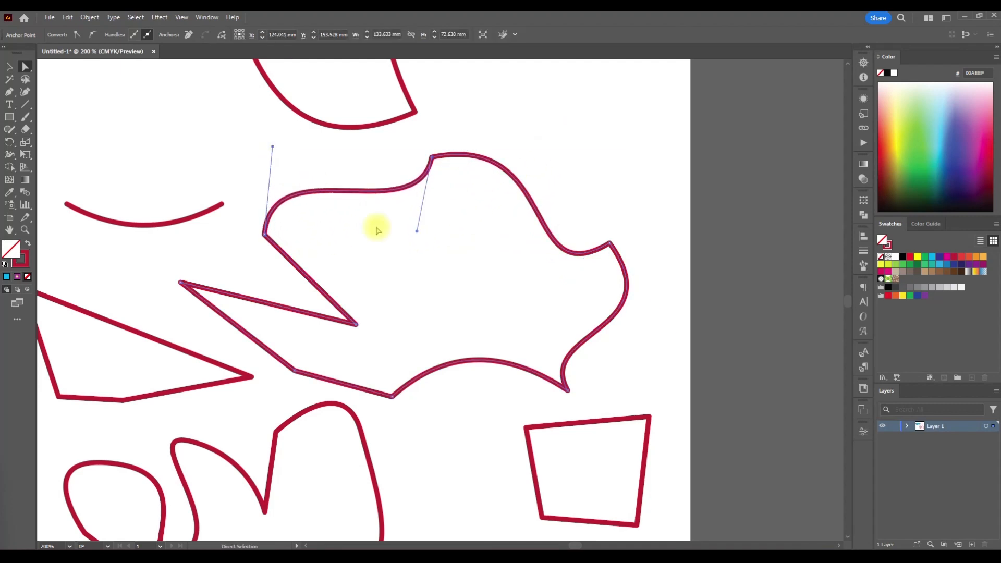
pyautogui.moveTo(417, 232); pyautogui.dragTo(418, 284)
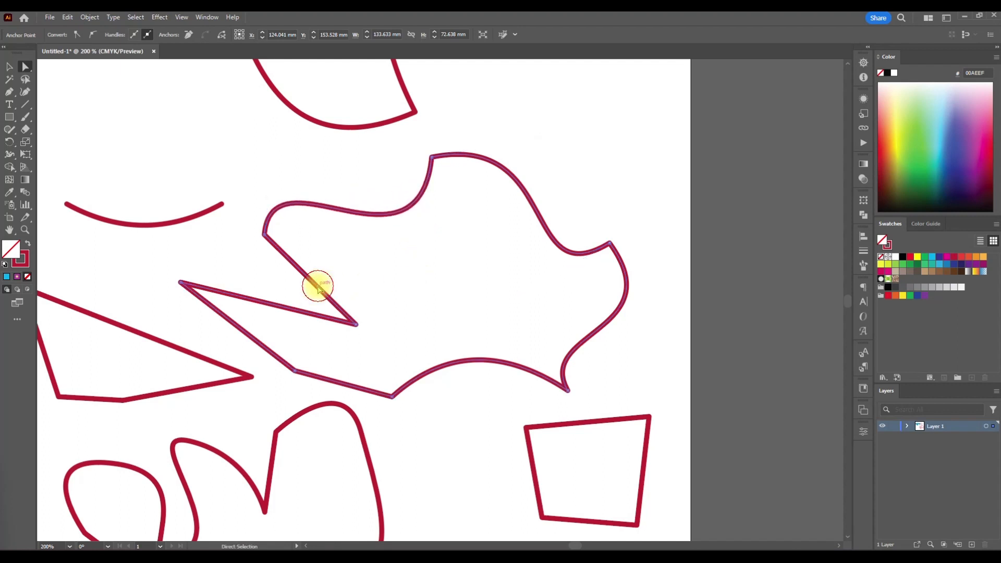
pyautogui.click(406, 215)
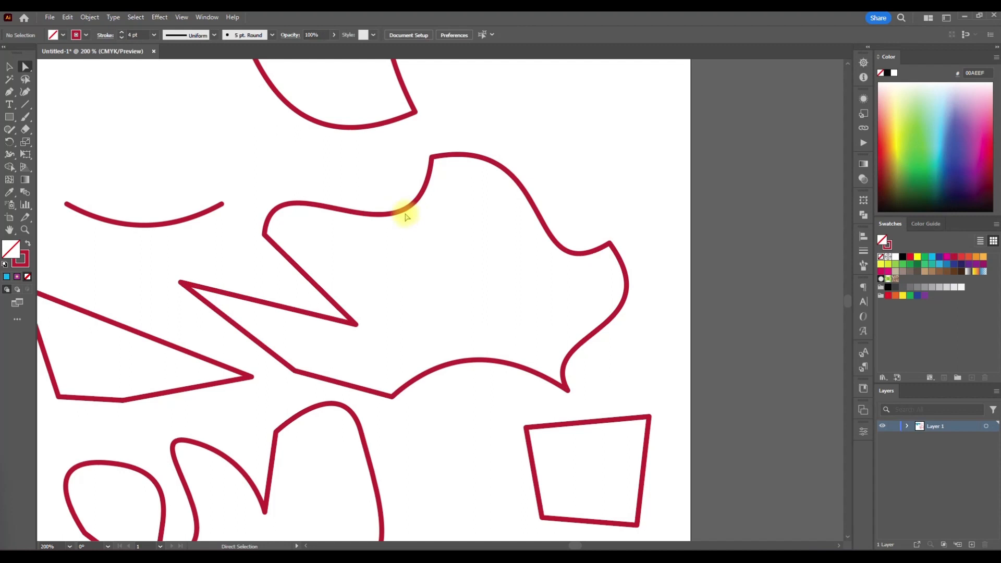
# Select the large shape's top anchor point and raise its outer direction handle to lift the upper-right curve.
pyautogui.click(406, 215)
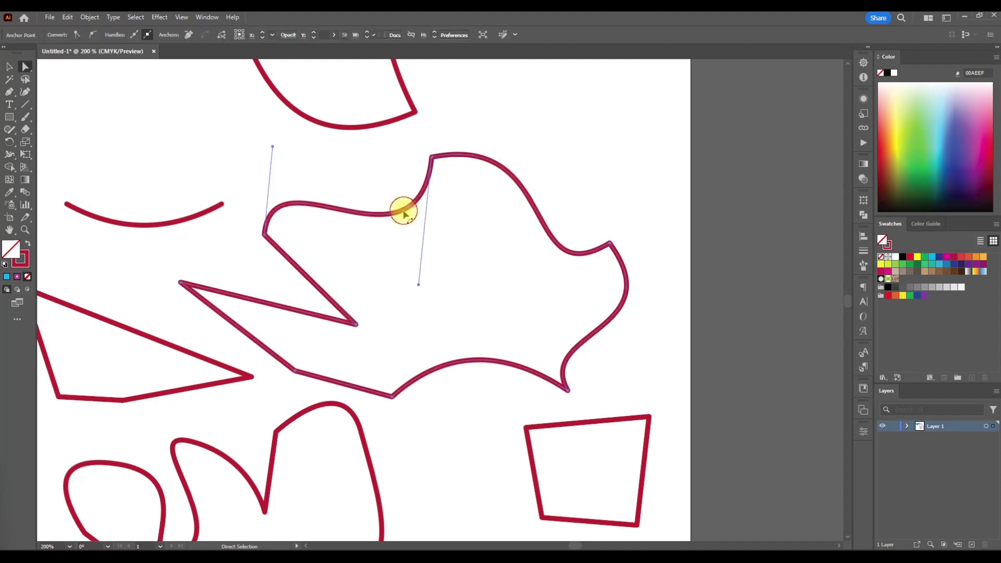
pyautogui.click(432, 158)
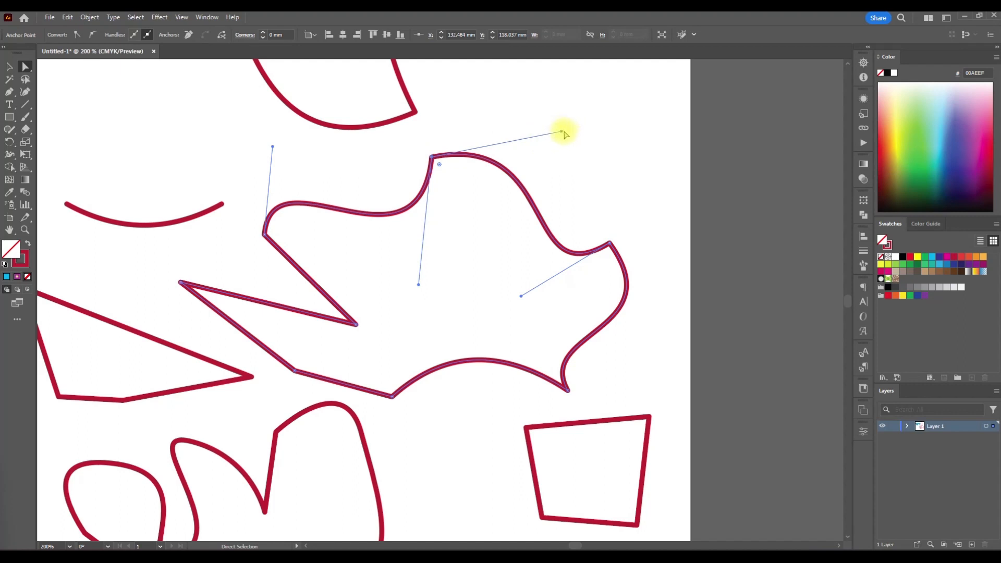
pyautogui.moveTo(561, 132); pyautogui.dragTo(564, 108)
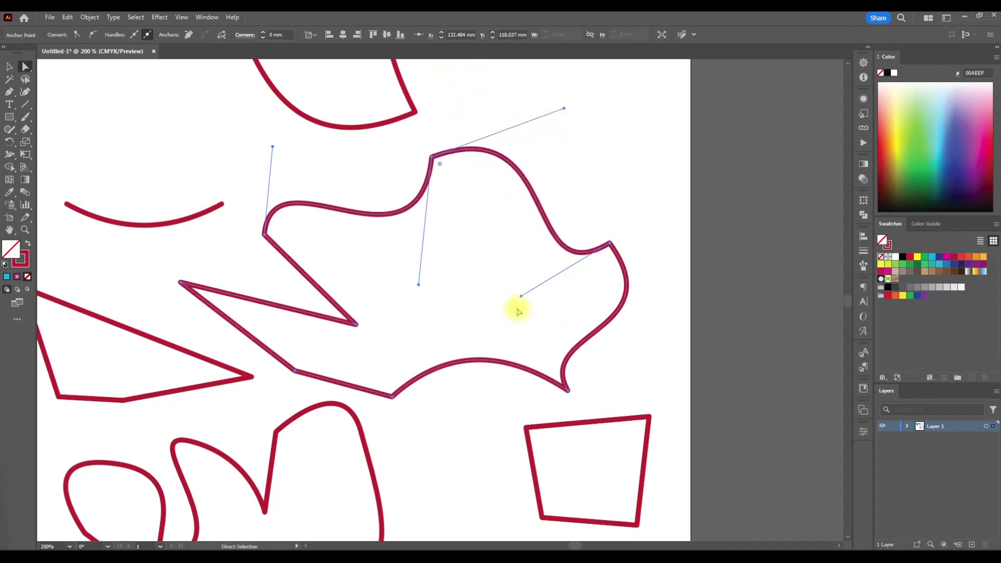
# Move the large wavy shape up and right across the artboard's edge, and the arc off the artboard's right side.
pyautogui.scroll(5, 424, 308)
pyautogui.hscroll(-3, 426, 310)
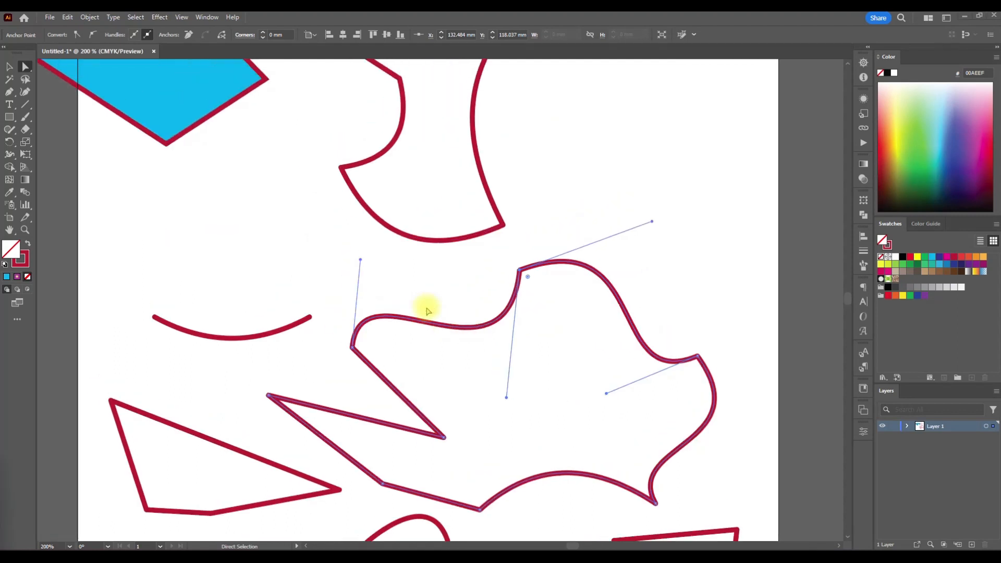
pyautogui.scroll(-3, 422, 309)
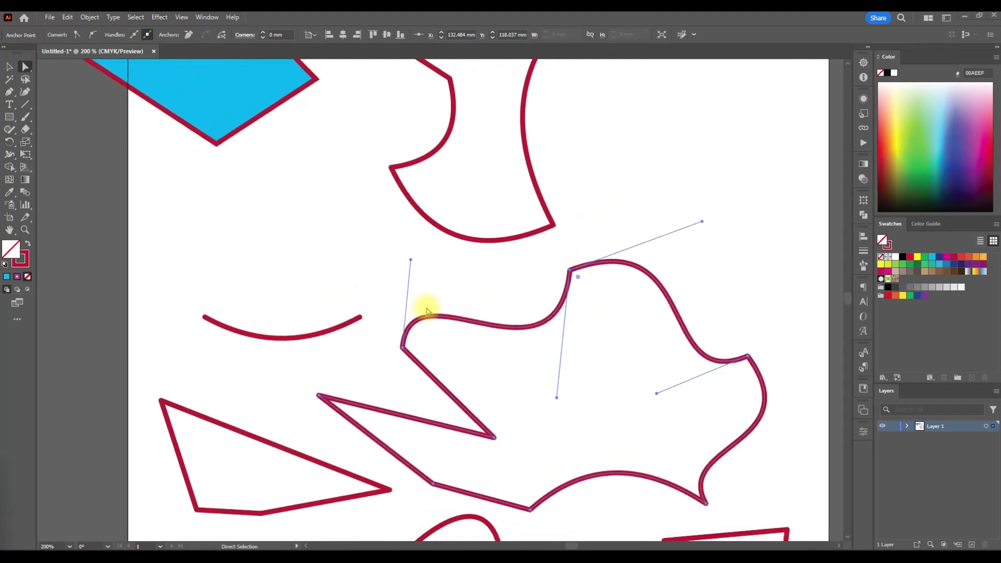
pyautogui.click(10, 93)
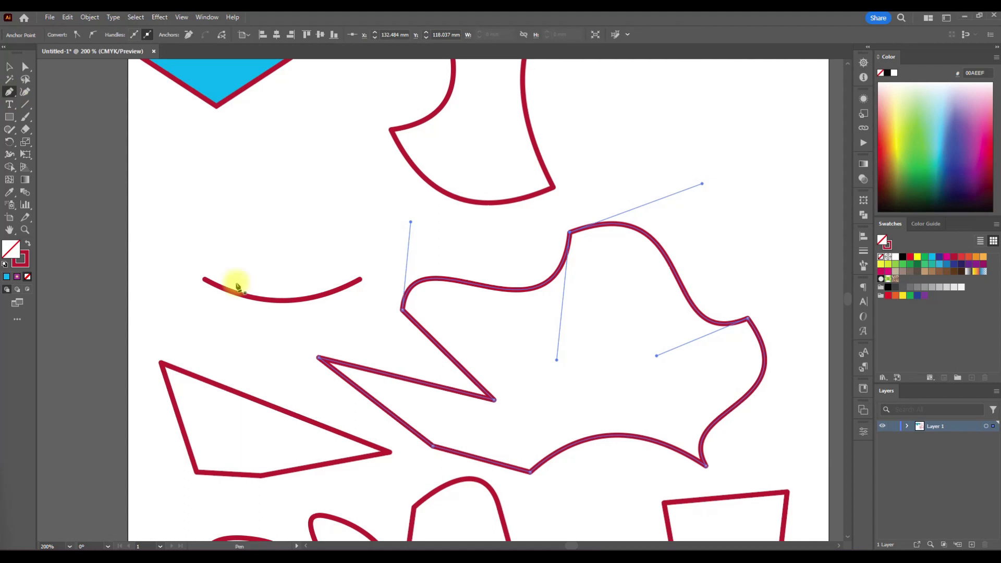
pyautogui.scroll(-1, 407, 352)
pyautogui.scroll(-2, 408, 358)
pyautogui.scroll(-2, 409, 358)
pyautogui.click(9, 67)
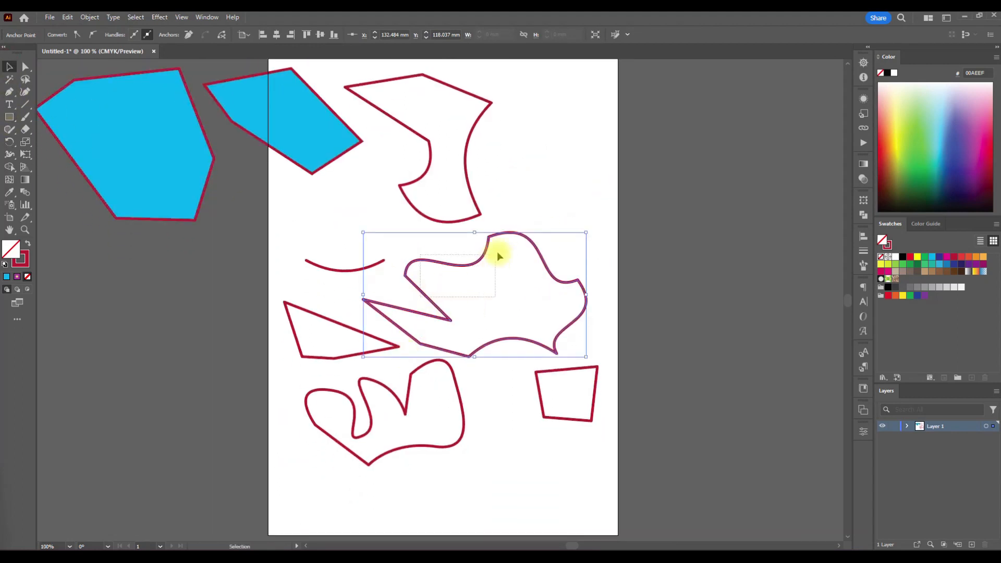
pyautogui.click(481, 293)
pyautogui.moveTo(460, 269); pyautogui.dragTo(592, 126)
pyautogui.moveTo(368, 266); pyautogui.dragTo(768, 232)
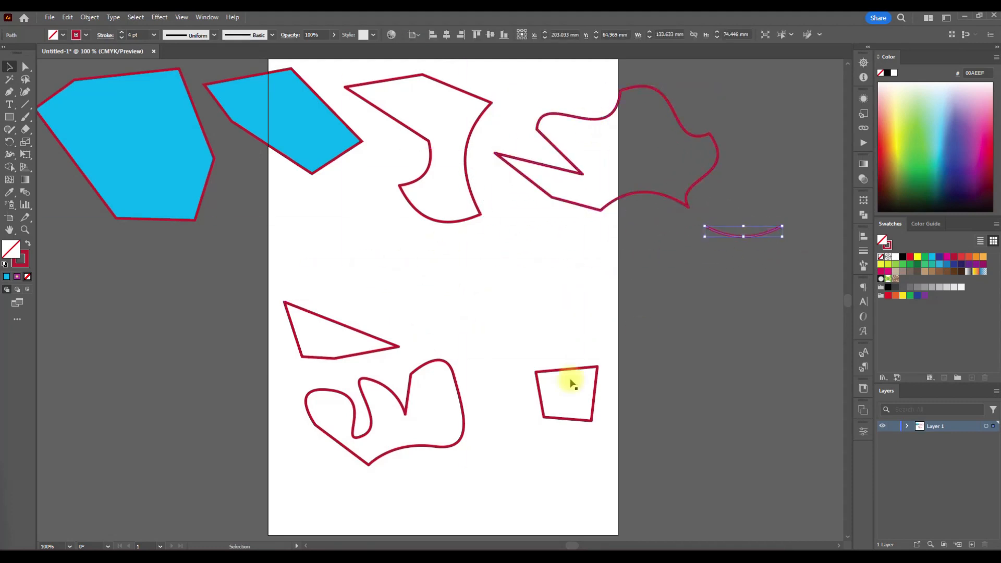
# Select the three remaining lower shapes together, move them up and right to clear the artboard, and deselect them.
pyautogui.moveTo(484, 400); pyautogui.dragTo(407, 382)
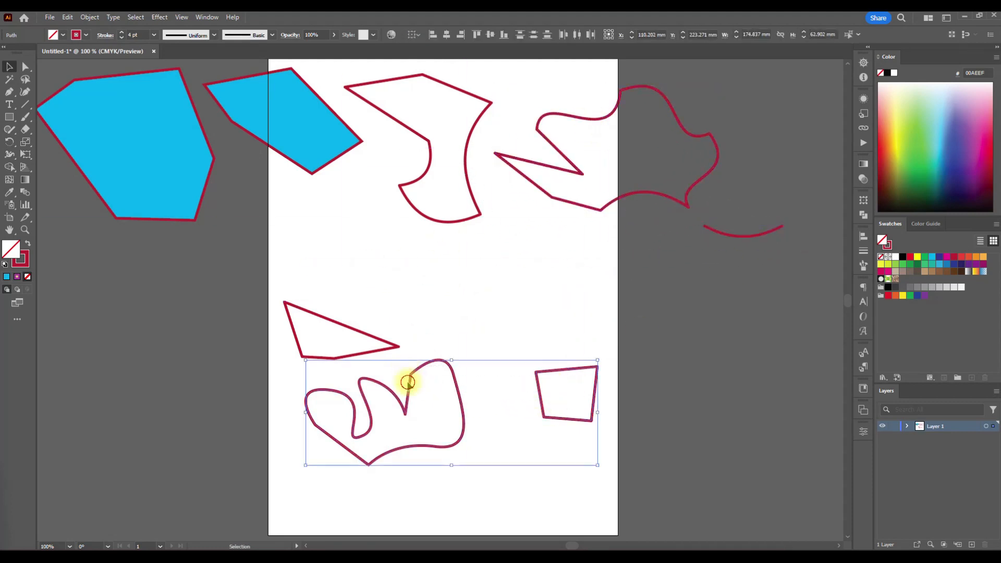
pyautogui.moveTo(334, 295); pyautogui.dragTo(591, 430)
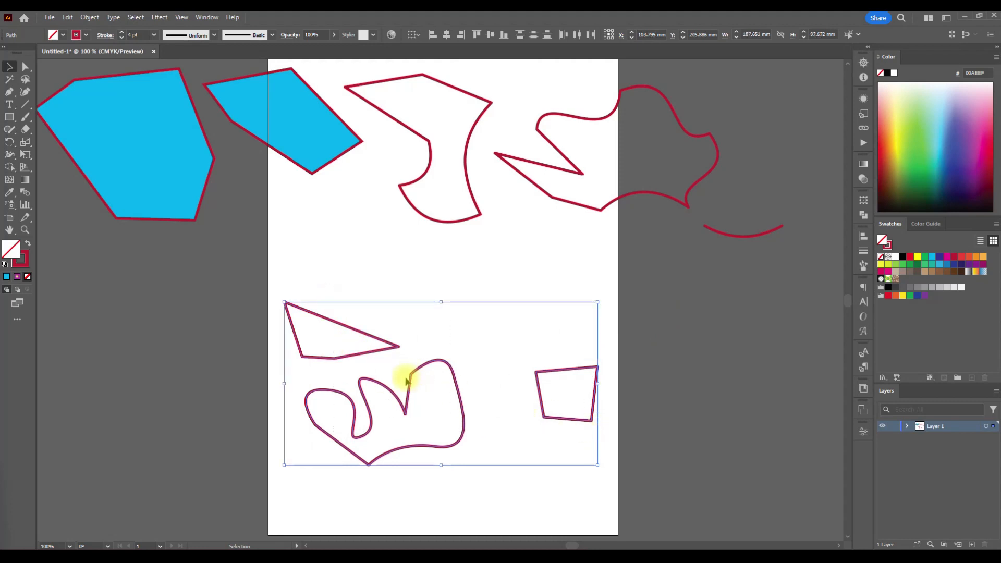
pyautogui.moveTo(407, 394); pyautogui.dragTo(722, 323)
pyautogui.click(461, 354)
pyautogui.hscroll(-1, 360, 378)
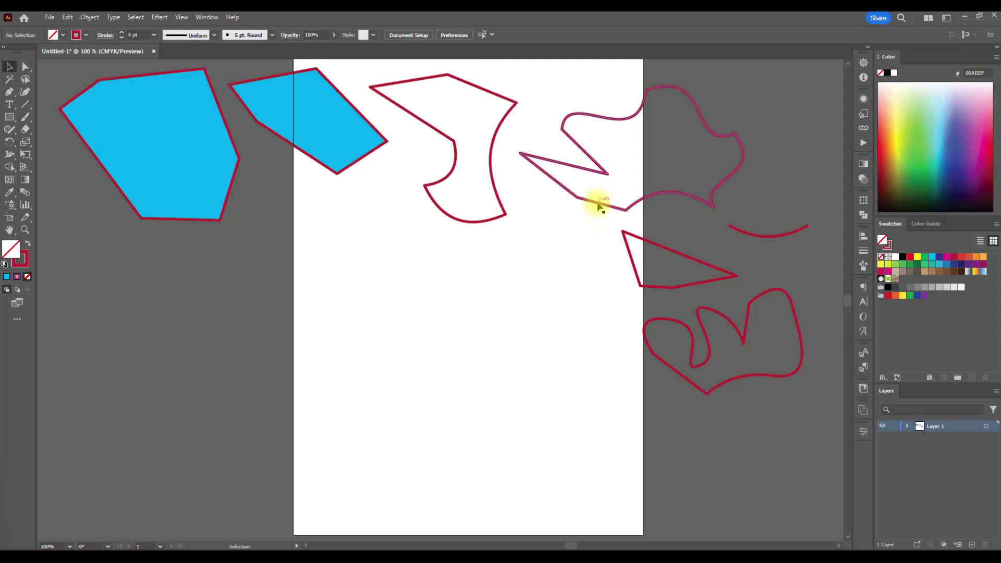
# Move the large wavy shape down and left onto the artboard's empty area.
pyautogui.moveTo(596, 209); pyautogui.dragTo(415, 384)
pyautogui.scroll(2, 494, 326)
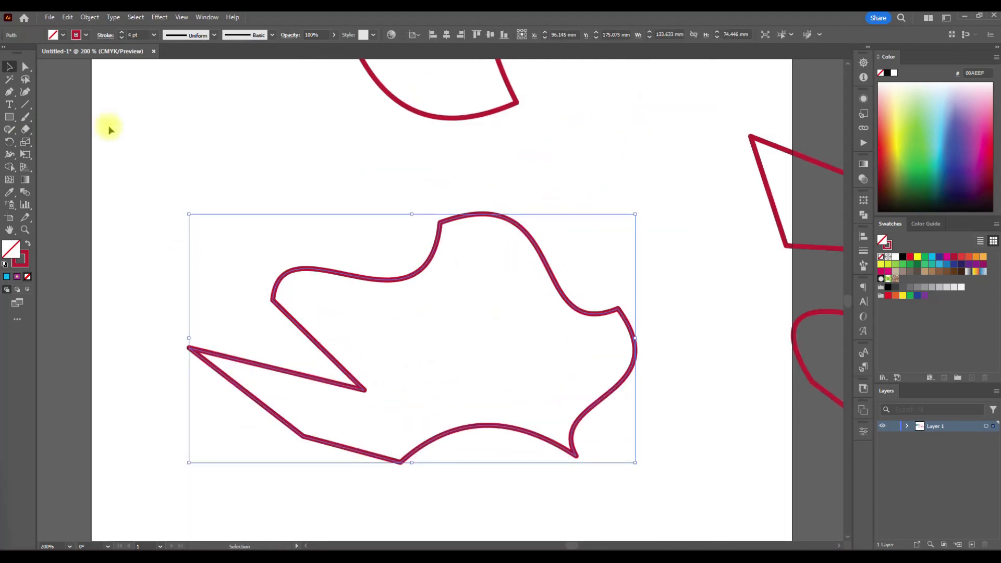
# Draw a closed, straight-sided four-point shape with the Pen tool above and left of the large wavy shape.
pyautogui.click(9, 92)
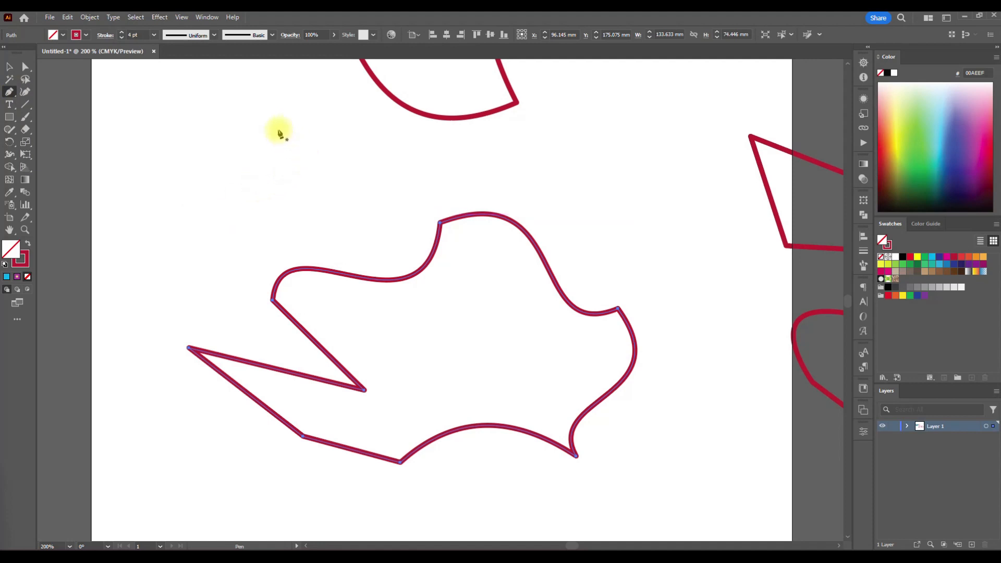
pyautogui.click(247, 128)
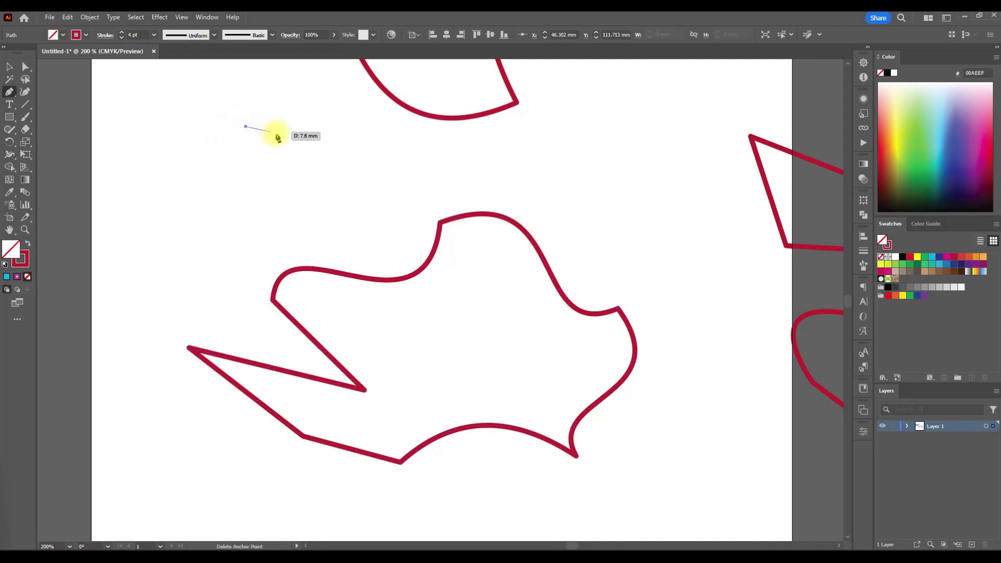
pyautogui.click(355, 154)
pyautogui.click(234, 227)
pyautogui.click(203, 193)
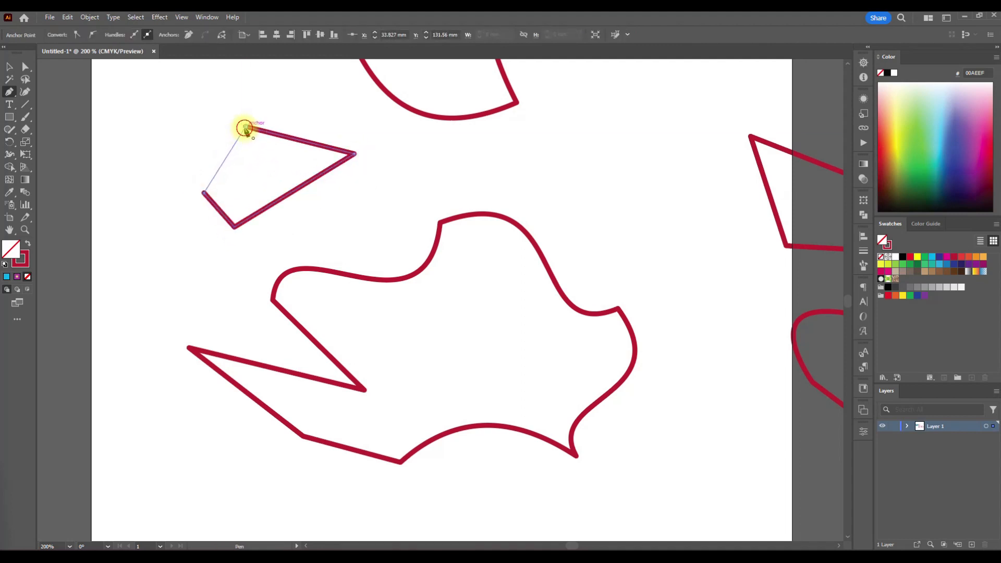
pyautogui.click(246, 129)
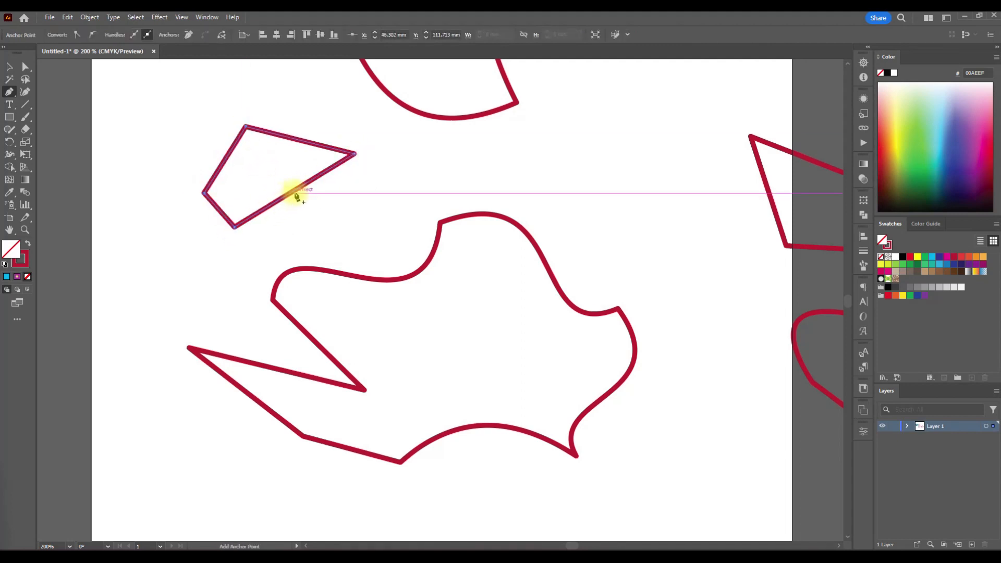
# Draw a smaller closed four-point shape just to the right of the first one.
pyautogui.click(412, 162)
pyautogui.click(368, 199)
pyautogui.click(405, 219)
pyautogui.click(436, 193)
pyautogui.click(413, 162)
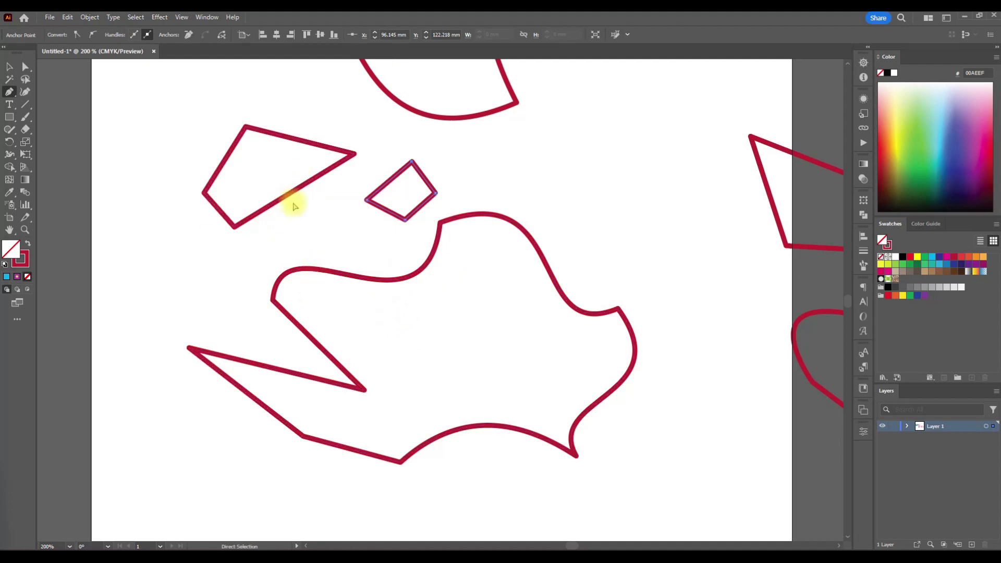
# Add an anchor point near the middle of each of the small four-sided shape's edges.
pyautogui.hscroll(-1, 349, 206)
pyautogui.scroll(2, 419, 206)
pyautogui.scroll(2, 417, 206)
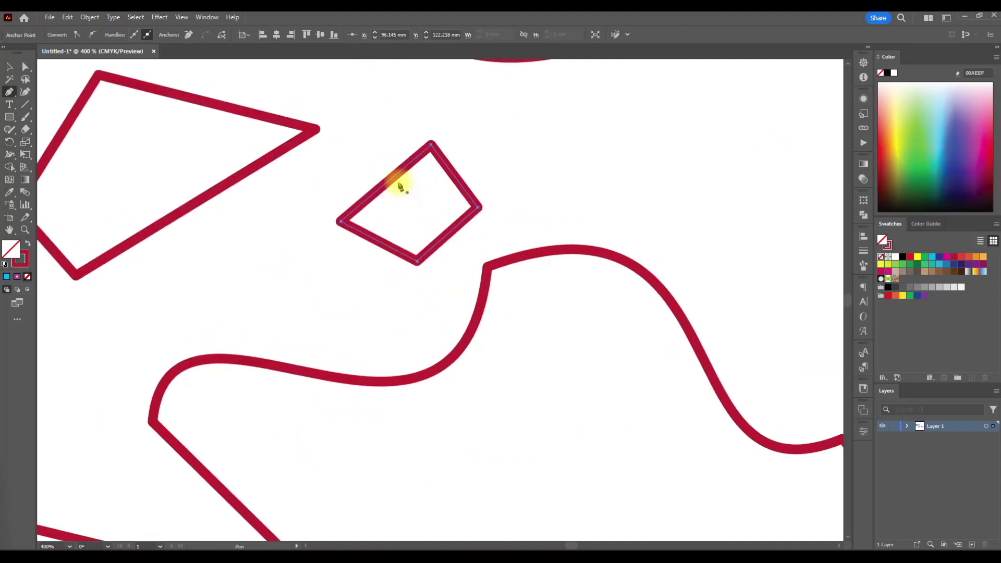
pyautogui.scroll(1, 411, 209)
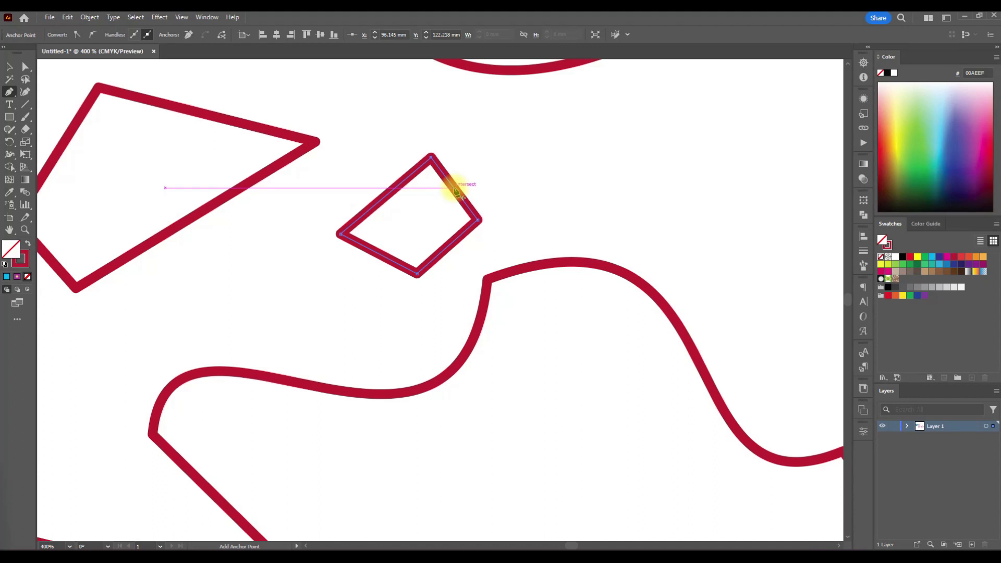
pyautogui.click(456, 191)
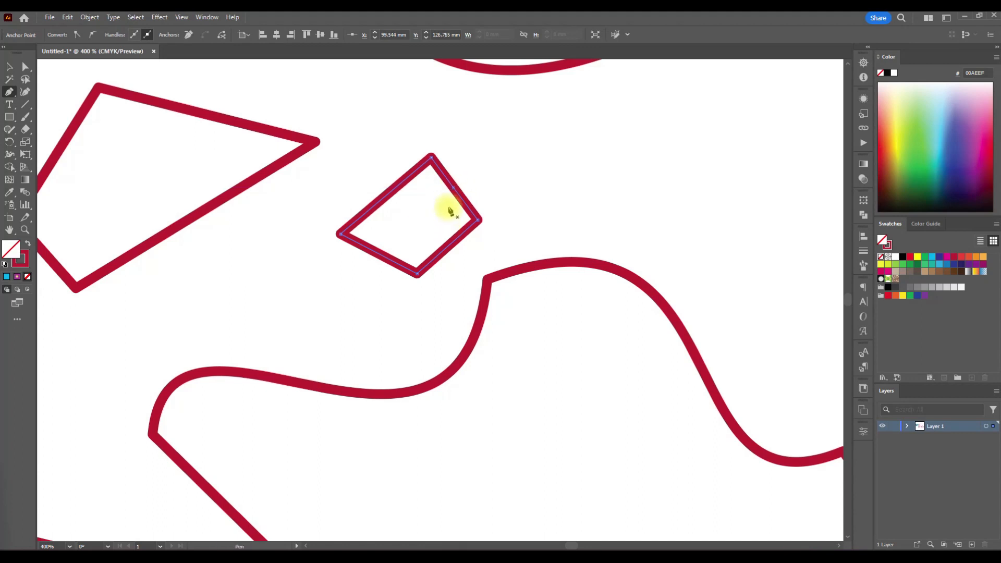
pyautogui.click(389, 194)
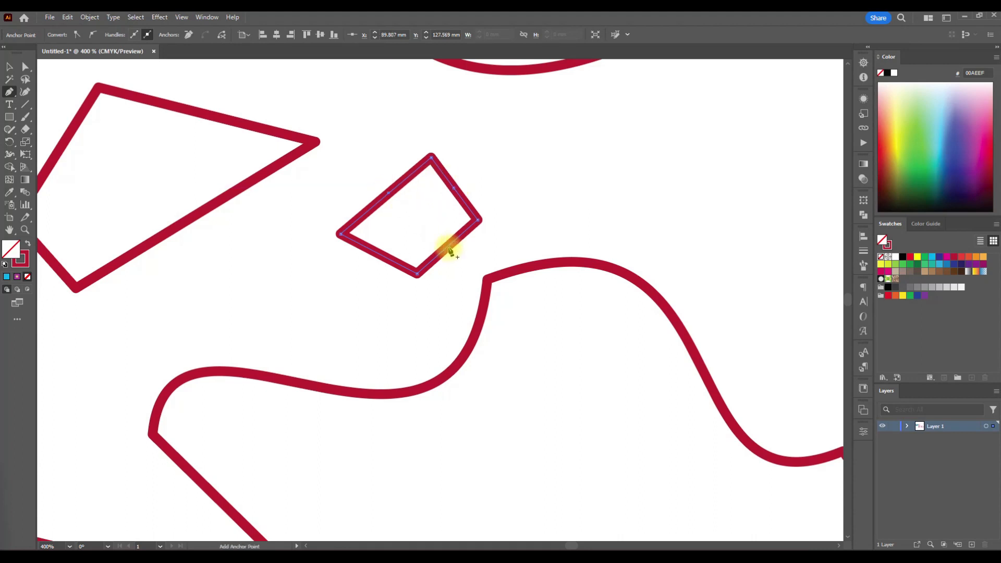
pyautogui.click(447, 248)
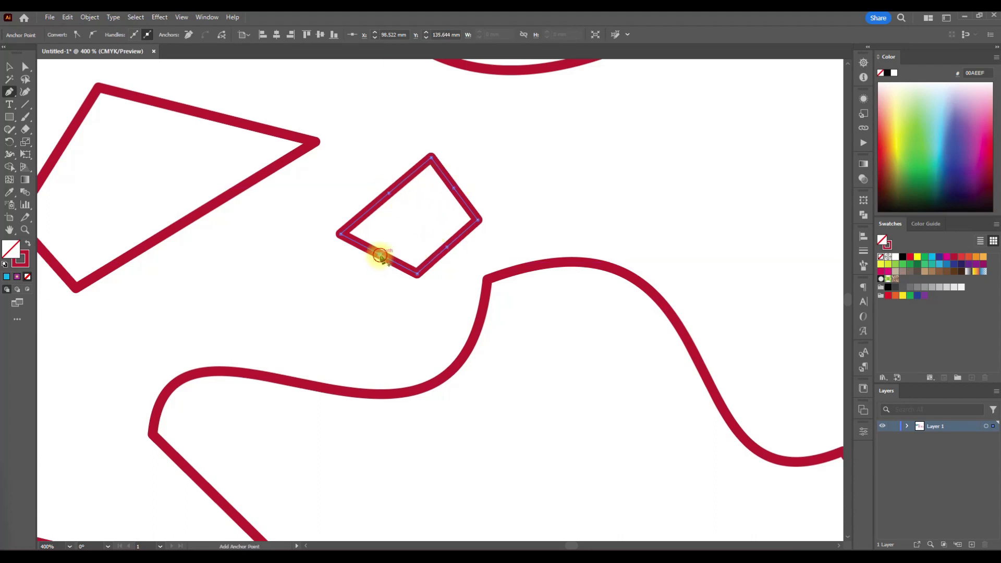
# Pull the small shape's four new anchor points outward with Direct Selection to form an eight-point polygon.
pyautogui.click(25, 67)
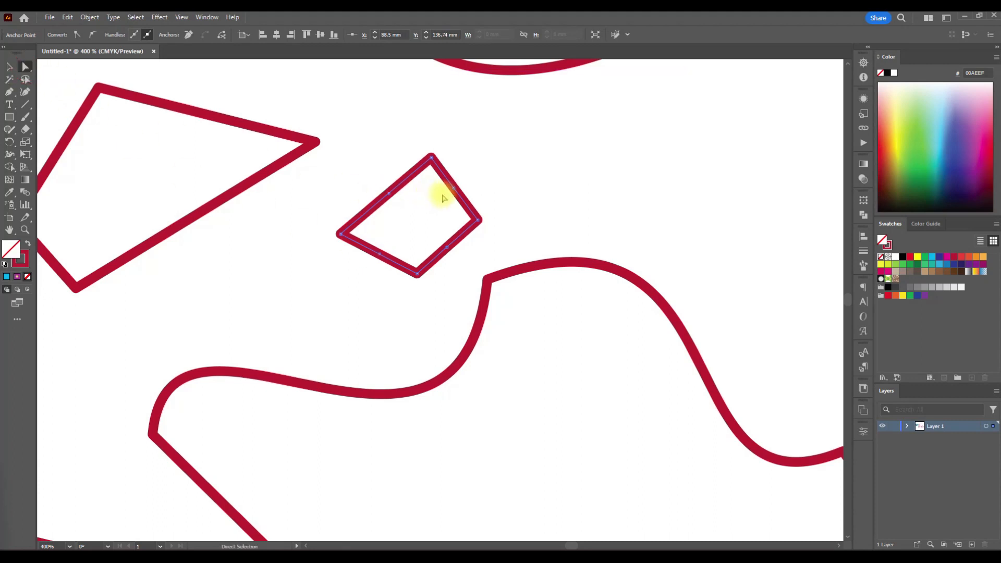
pyautogui.moveTo(454, 191); pyautogui.dragTo(492, 165)
pyautogui.moveTo(391, 196); pyautogui.dragTo(359, 169)
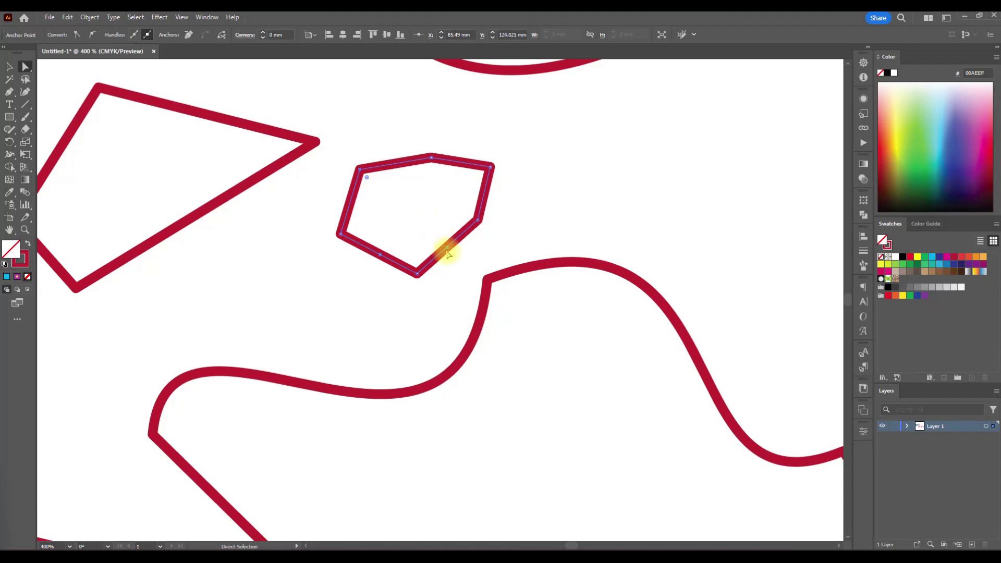
pyautogui.moveTo(447, 254); pyautogui.dragTo(461, 264)
pyautogui.moveTo(382, 256); pyautogui.dragTo(353, 280)
# Select the large wavy shape's upper-left curve and add three anchor points along it with the Pen tool.
pyautogui.hscroll(2, 354, 280)
pyautogui.scroll(-3, 357, 282)
pyautogui.scroll(1, 356, 282)
pyautogui.scroll(-1, 355, 277)
pyautogui.click(357, 280)
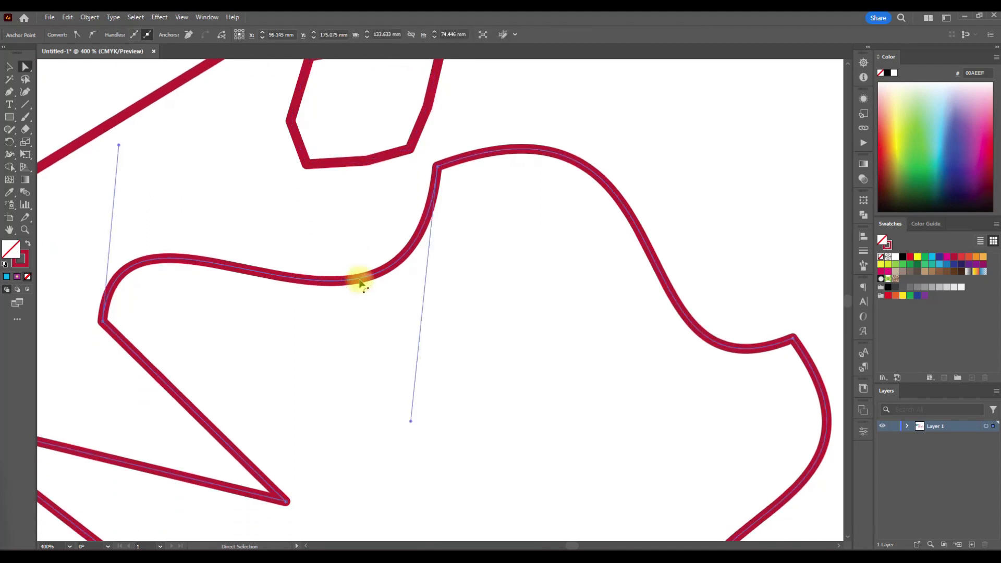
pyautogui.hscroll(-3, 342, 302)
pyautogui.scroll(1, 339, 308)
pyautogui.moveTo(398, 342); pyautogui.dragTo(329, 245)
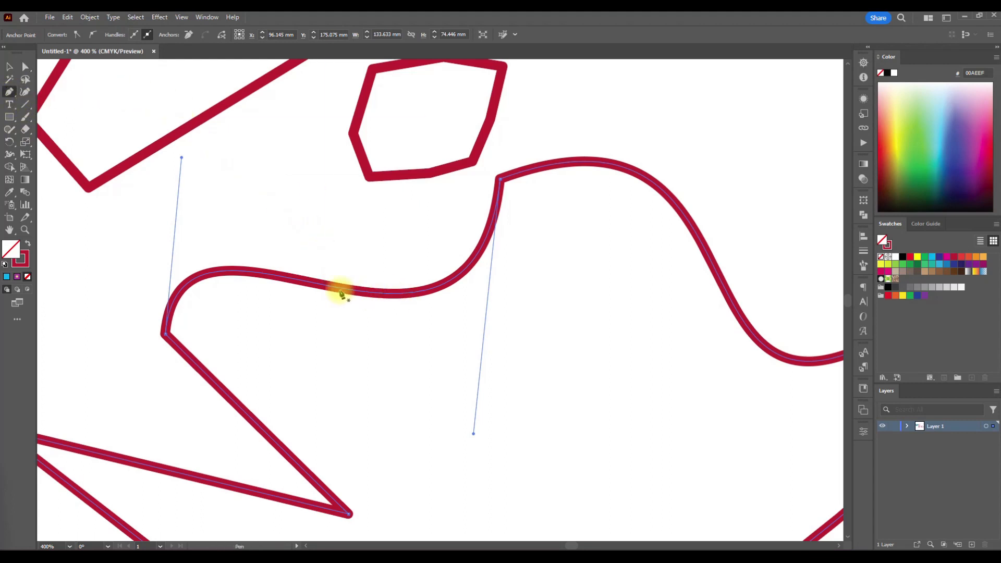
pyautogui.click(460, 279)
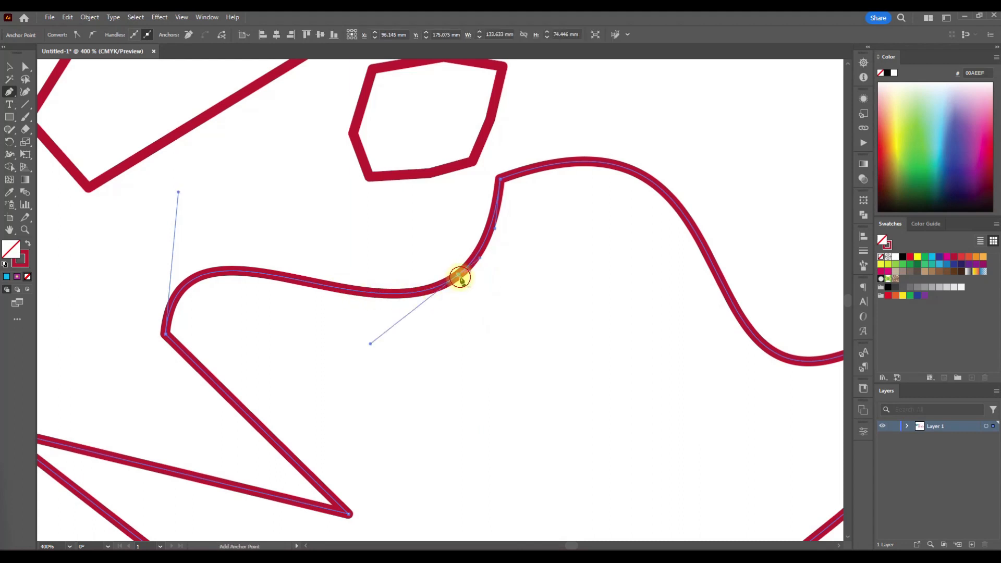
pyautogui.click(347, 291)
pyautogui.click(217, 275)
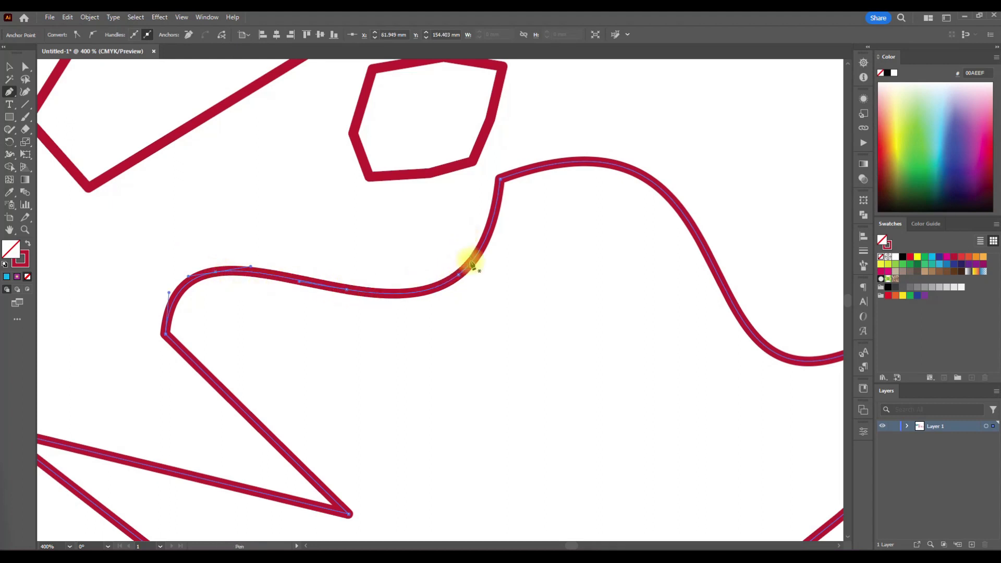
# Reshape the upper-left curve by moving its left new anchor up, the middle one down, and the right one up and left.
pyautogui.click(25, 68)
pyautogui.moveTo(215, 275); pyautogui.dragTo(197, 225)
pyautogui.moveTo(347, 292); pyautogui.dragTo(318, 358)
pyautogui.moveTo(461, 276); pyautogui.dragTo(395, 245)
# Add an anchor point midway along the upper shape's right-hand curve and pull it outward to form a wave.
pyautogui.scroll(-3, 442, 310)
pyautogui.hscroll(3, 442, 310)
pyautogui.scroll(5, 443, 310)
pyautogui.scroll(1, 408, 227)
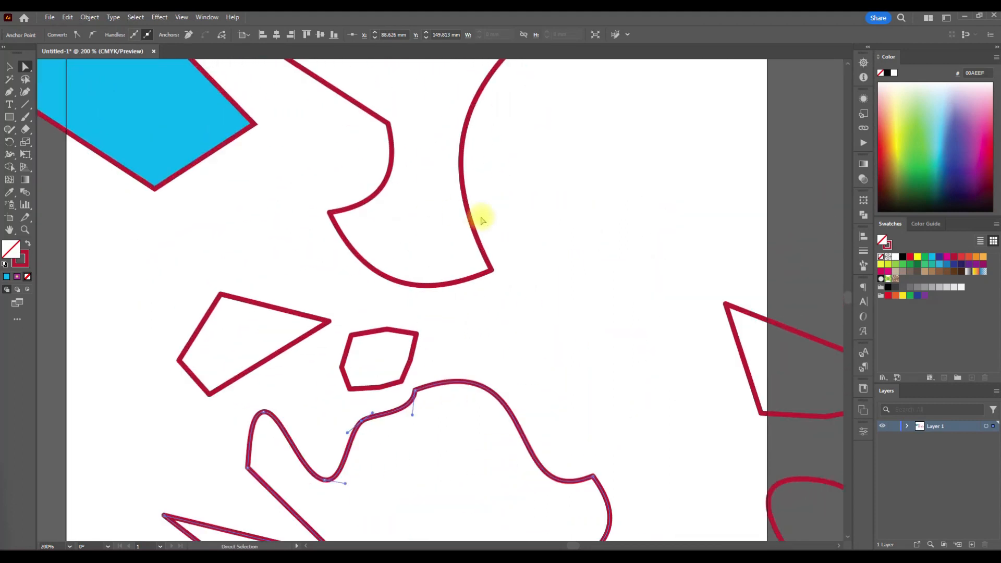
pyautogui.scroll(2, 469, 224)
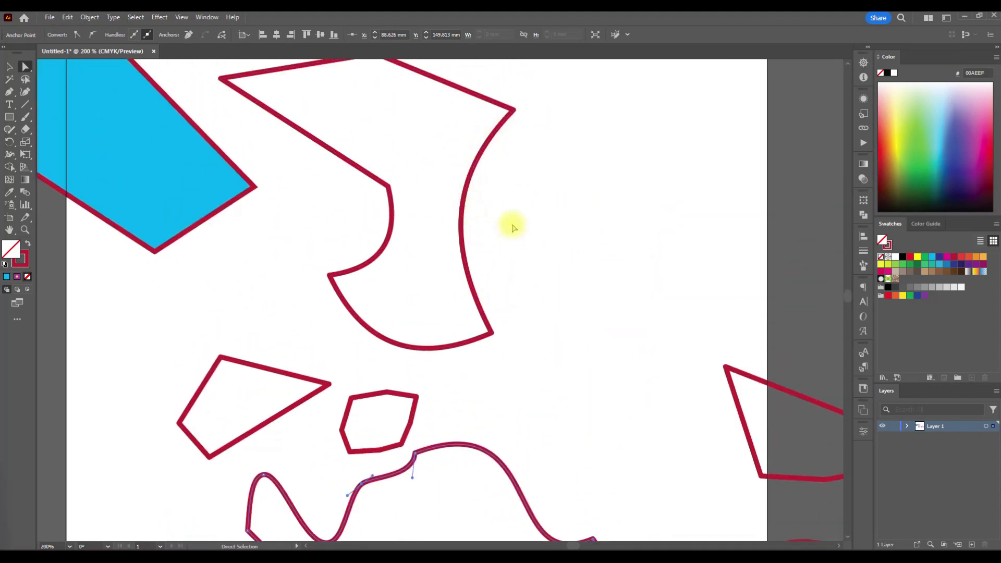
pyautogui.scroll(1, 511, 223)
pyautogui.scroll(1, 508, 235)
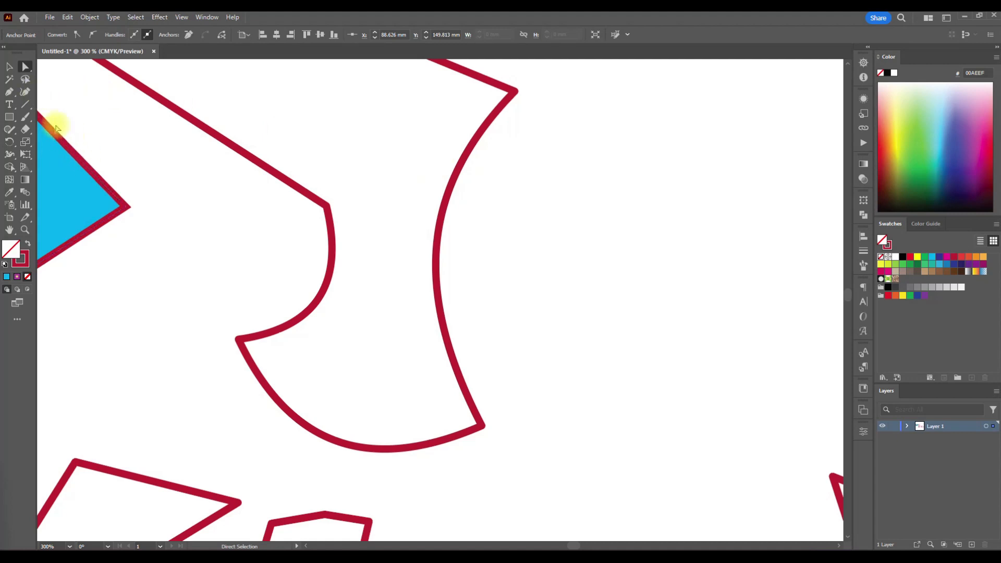
pyautogui.click(10, 92)
pyautogui.keyDown('ctrl'); pyautogui.click(437, 235); pyautogui.keyUp('ctrl')
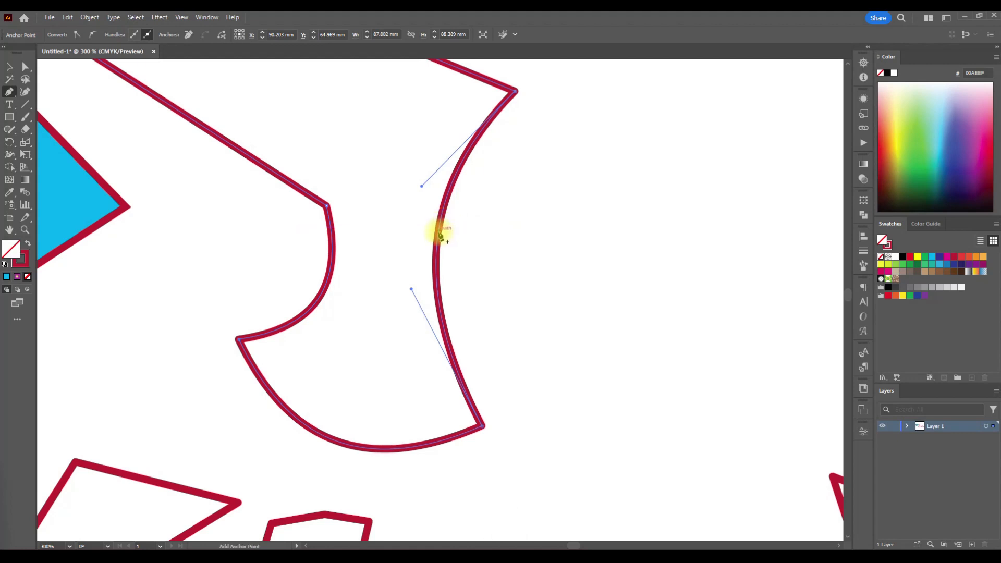
pyautogui.click(439, 233)
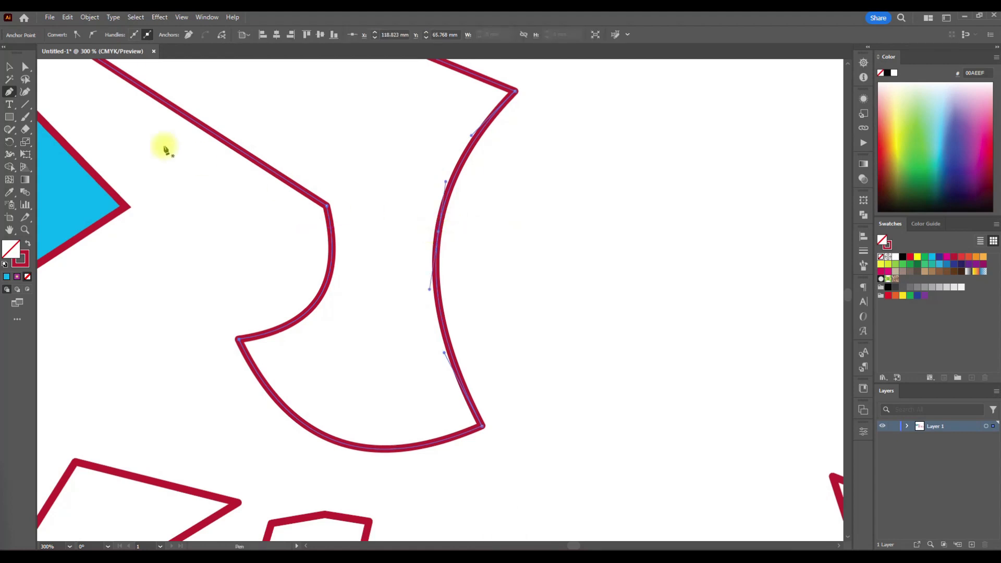
pyautogui.click(25, 66)
pyautogui.moveTo(439, 236); pyautogui.dragTo(526, 260)
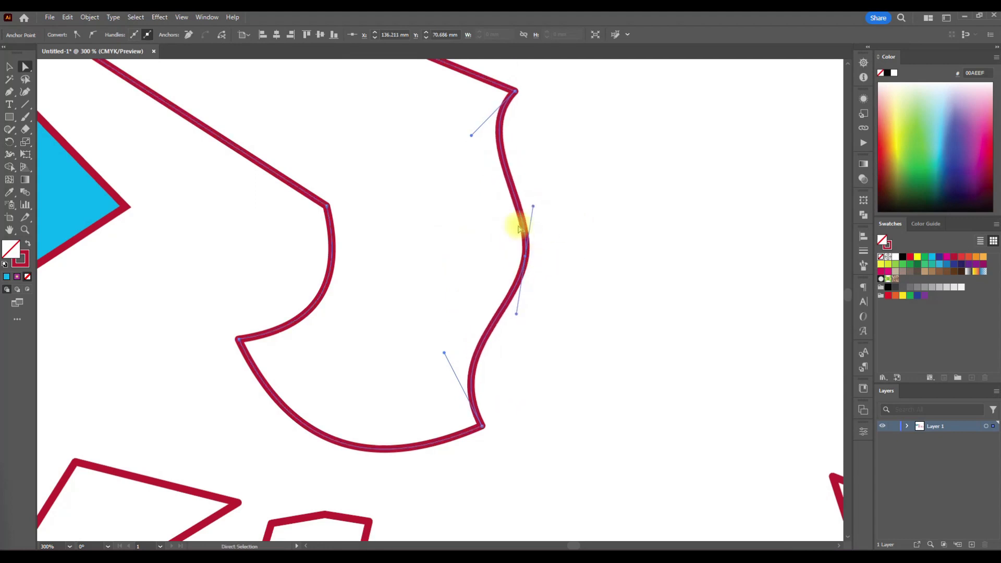
pyautogui.scroll(-2, 409, 333)
pyautogui.scroll(-5, 409, 333)
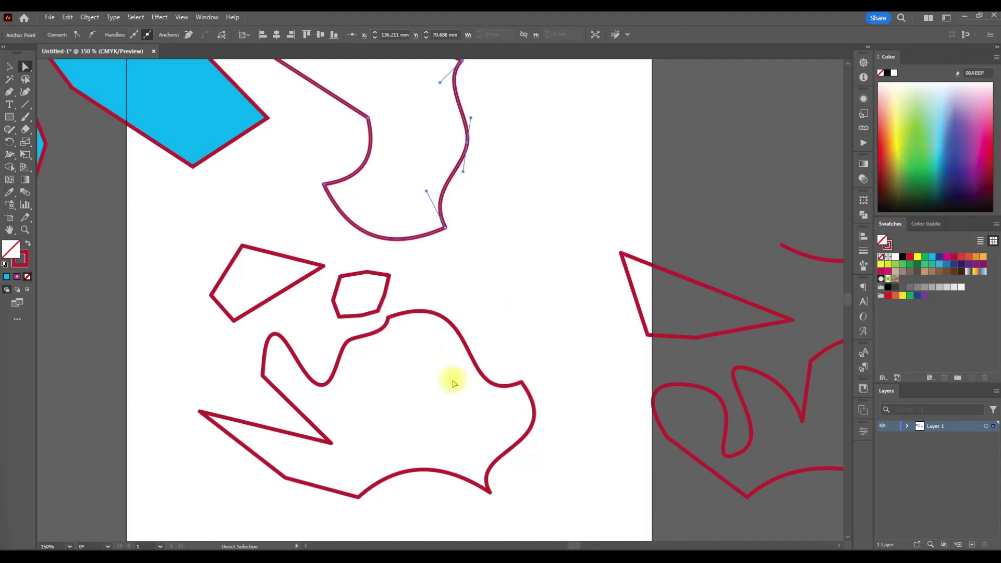
pyautogui.scroll(2, 429, 283)
pyautogui.scroll(-2, 431, 289)
pyautogui.scroll(-2, 431, 289)
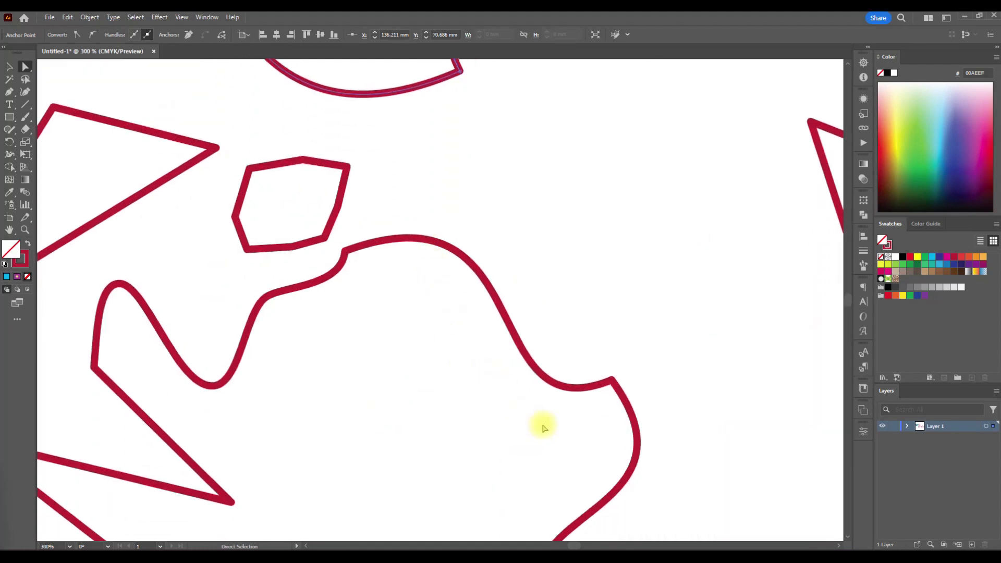
# Select the small eight-point polygon and delete its upper-right, top and upper-left anchor points with the Pen tool.
pyautogui.click(10, 93)
pyautogui.hotkey('ctrl', 'a')
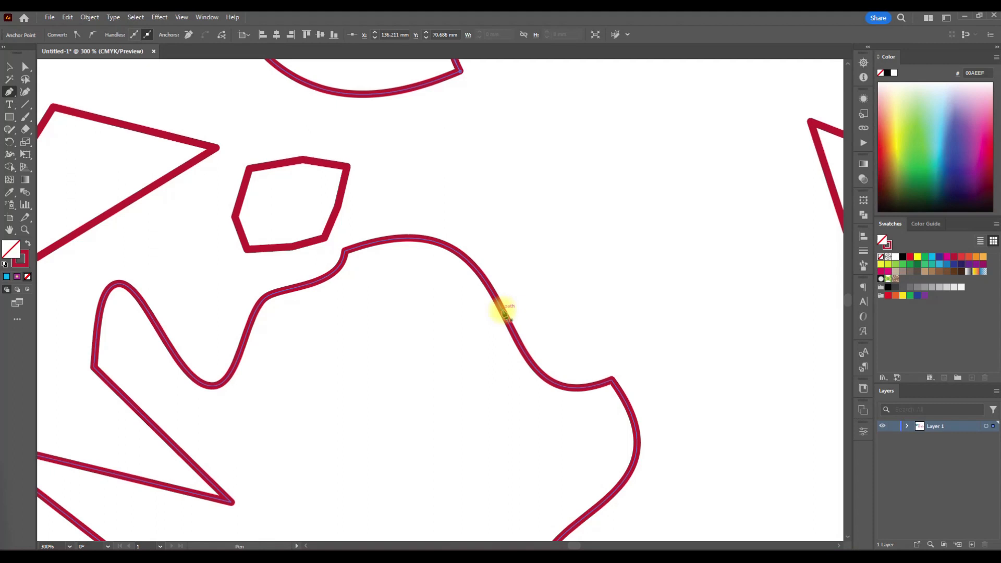
pyautogui.hotkey('ctrl', 'shift', 'a')
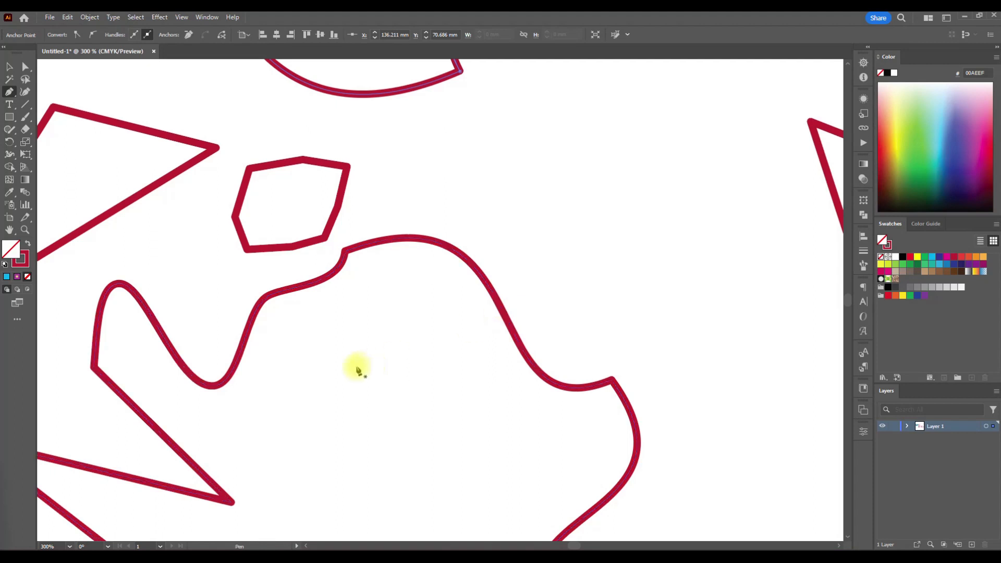
pyautogui.scroll(-5, 360, 365)
pyautogui.scroll(9, 375, 342)
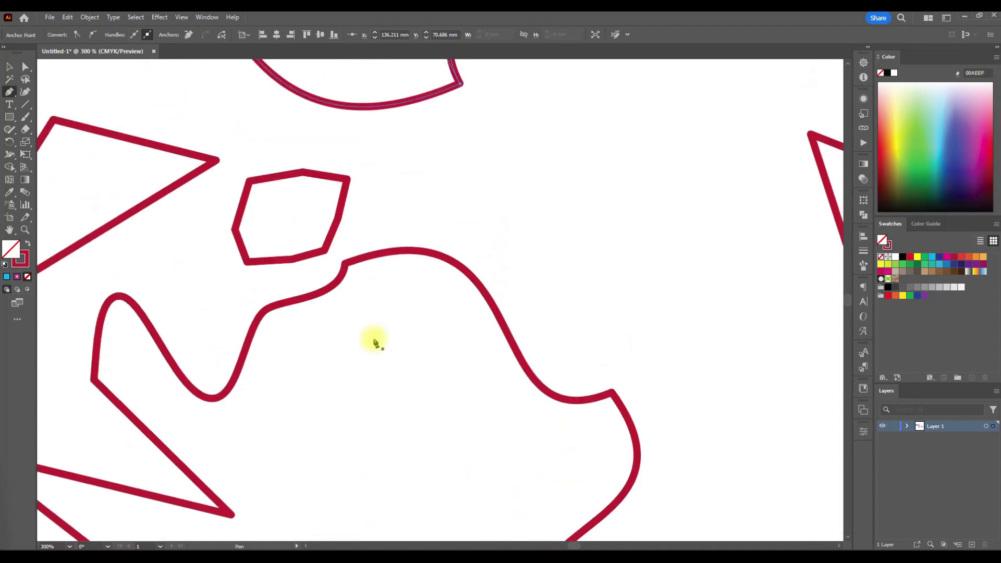
pyautogui.hscroll(-4, 375, 342)
pyautogui.scroll(3, 374, 342)
pyautogui.keyDown('ctrl'); pyautogui.click(374, 341); pyautogui.keyUp('ctrl')
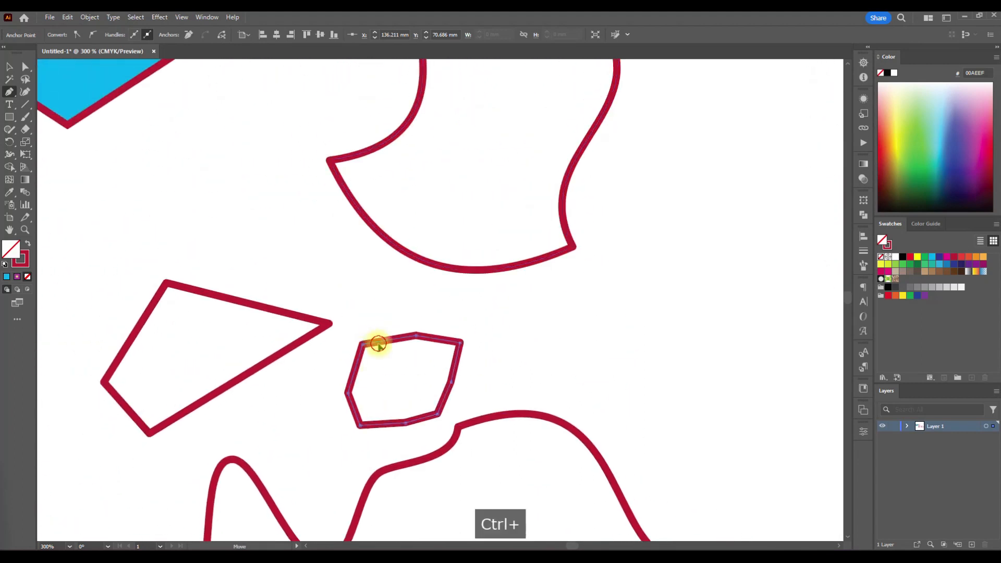
pyautogui.hotkey('ctrl', '+')
pyautogui.hotkey('ctrl', '+')
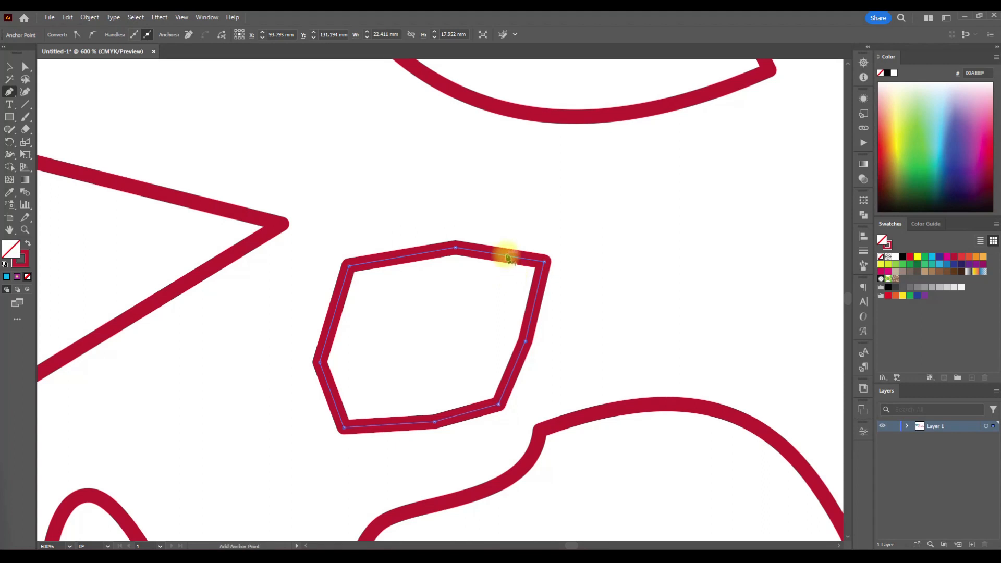
pyautogui.click(544, 263)
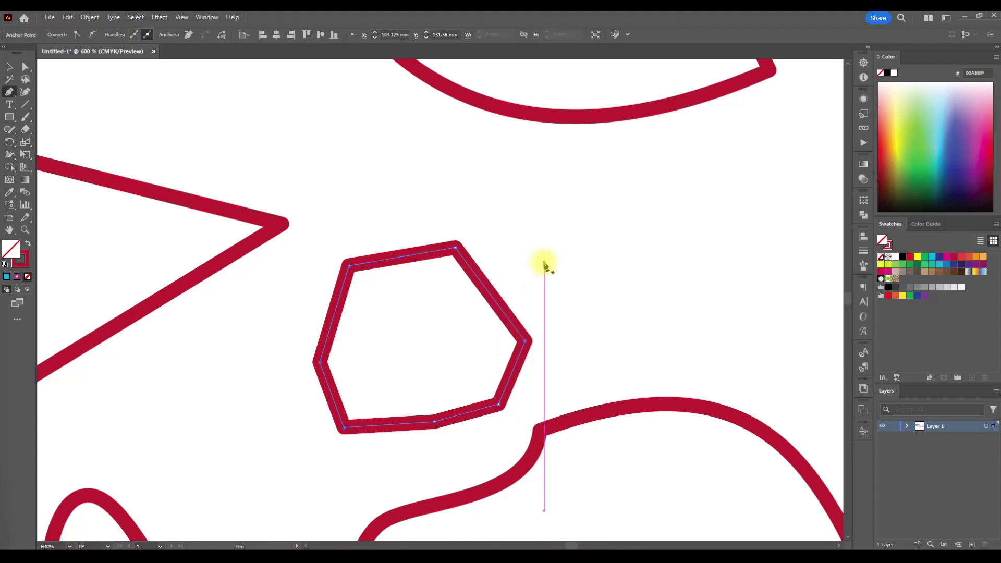
pyautogui.click(455, 248)
pyautogui.click(349, 266)
# Select the entire upper shape with the wavy right edge using the Selection tool.
pyautogui.scroll(-2, 381, 286)
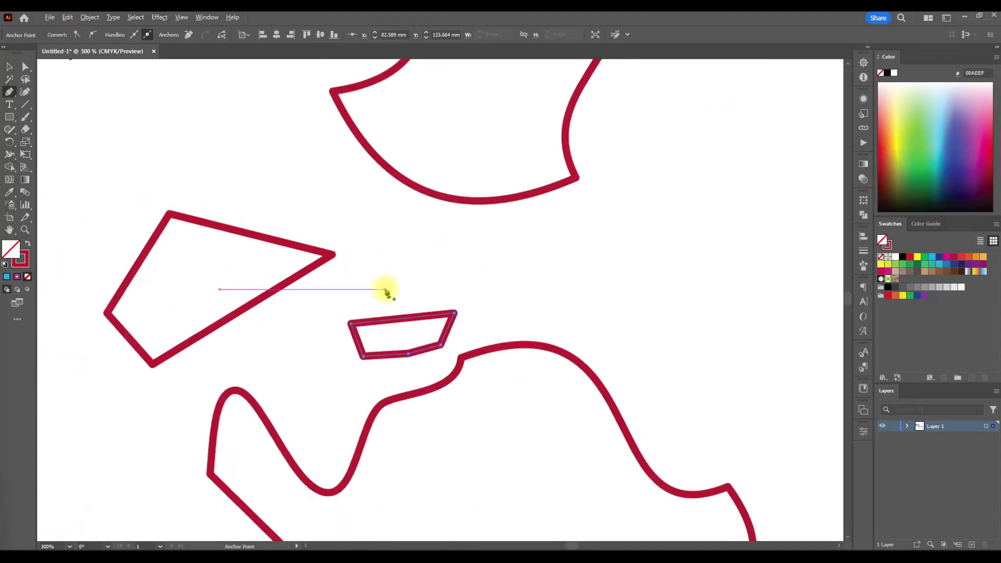
pyautogui.scroll(6, 431, 327)
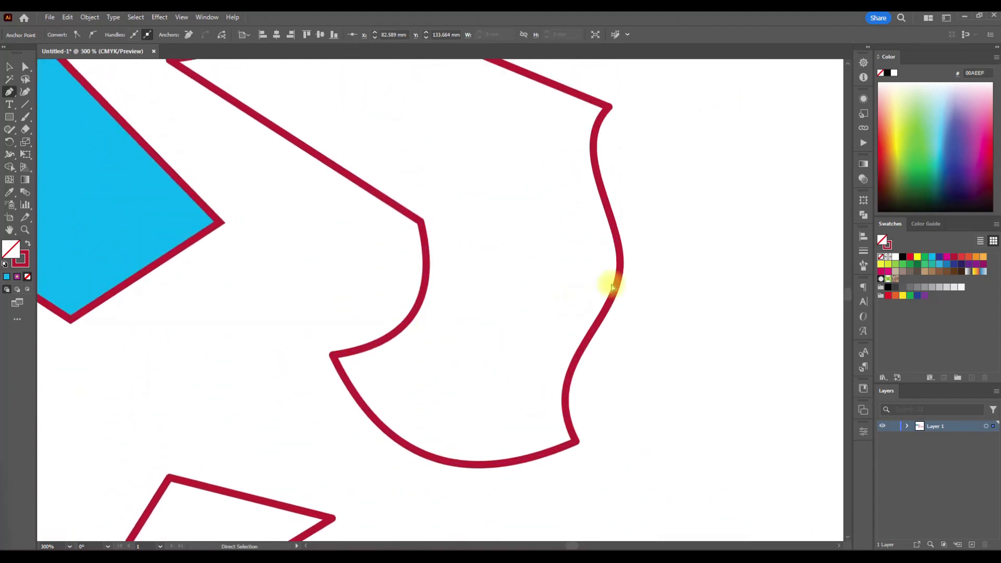
pyautogui.keyDown('ctrl'); pyautogui.click(616, 286); pyautogui.keyUp('ctrl')
pyautogui.hscroll(3, 519, 292)
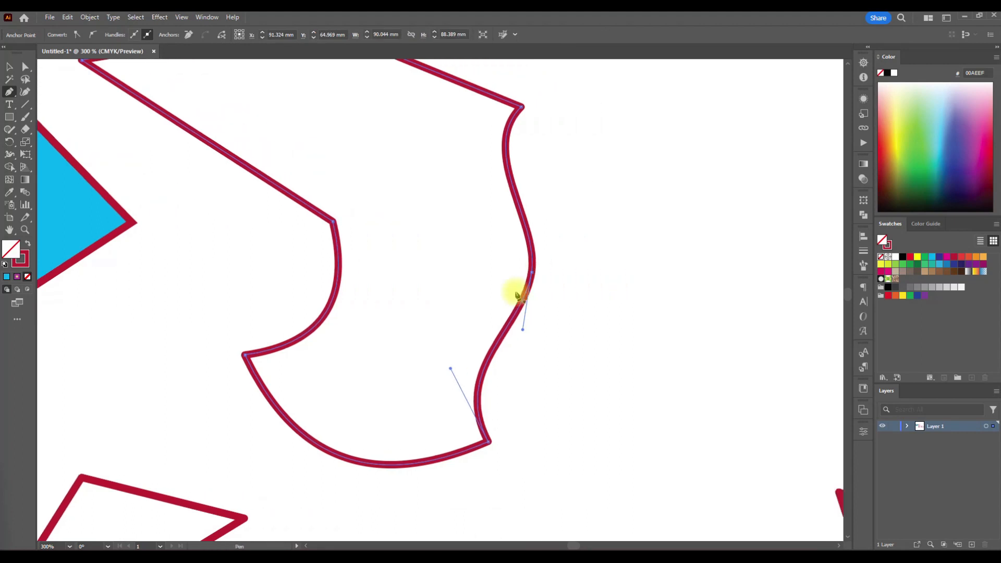
pyautogui.press('v')
pyautogui.click(608, 336)
pyautogui.click(528, 287)
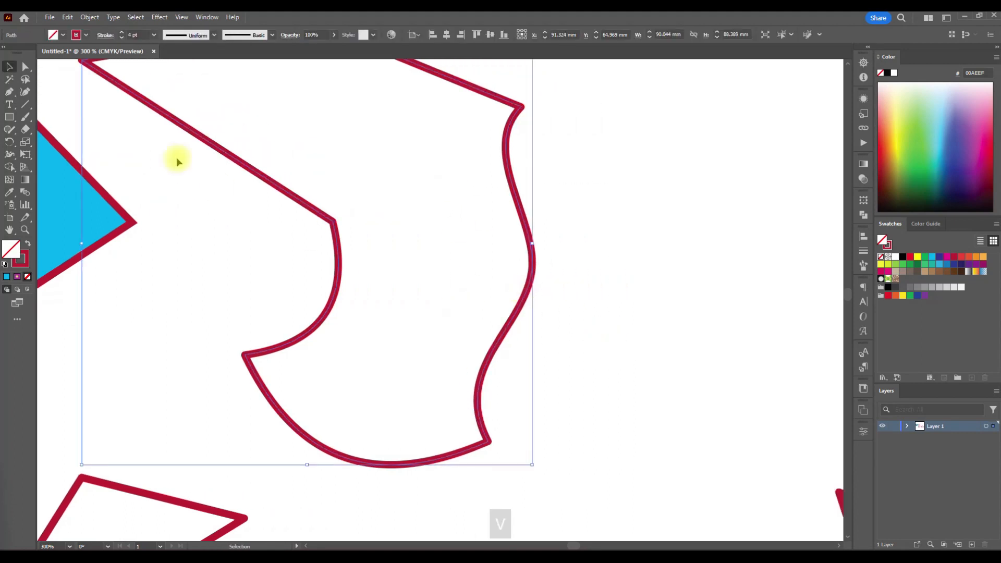
# Delete the anchor point midway along the upper shape's wavy right edge using the Pen tool.
pyautogui.click(10, 94)
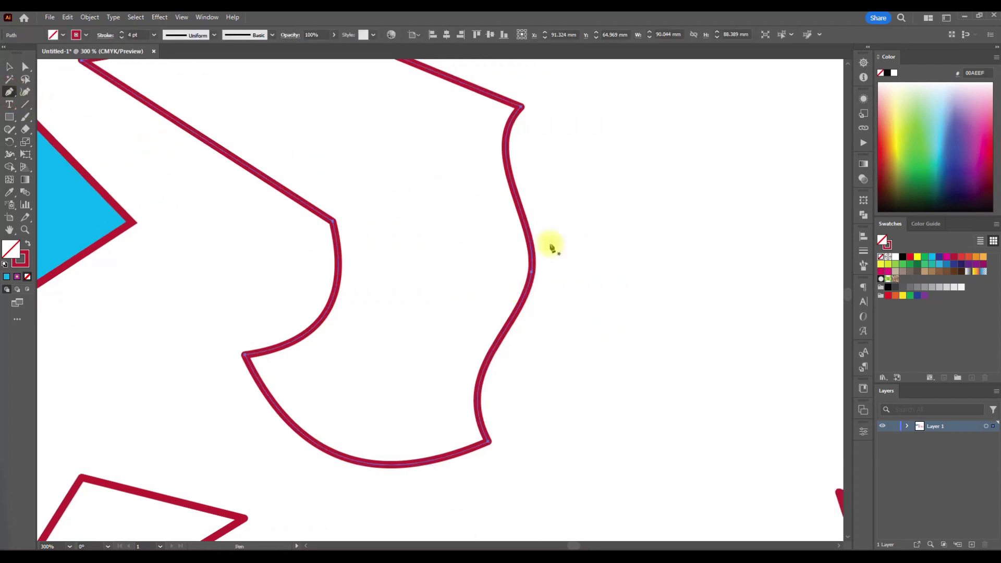
pyautogui.click(532, 273)
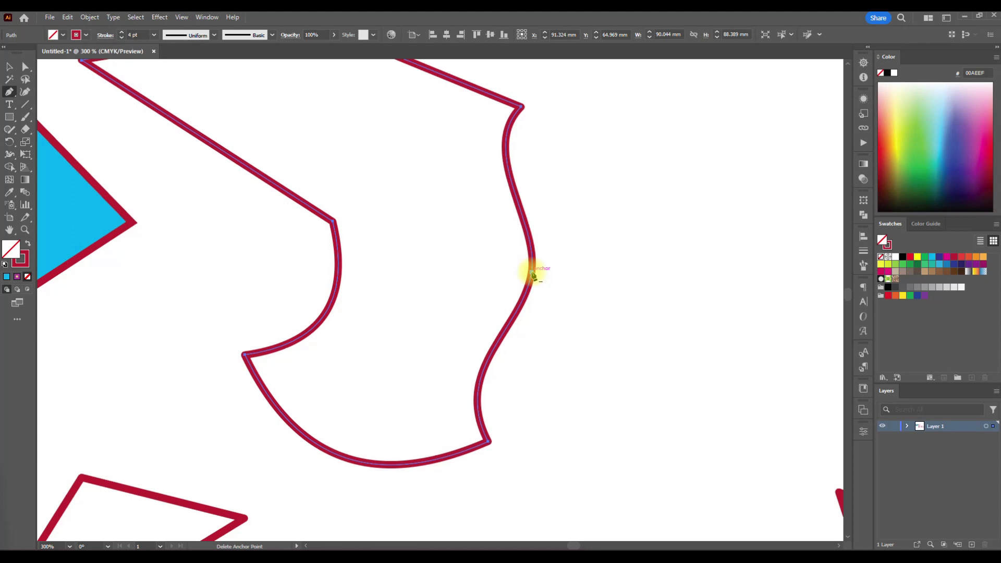
pyautogui.click(532, 275)
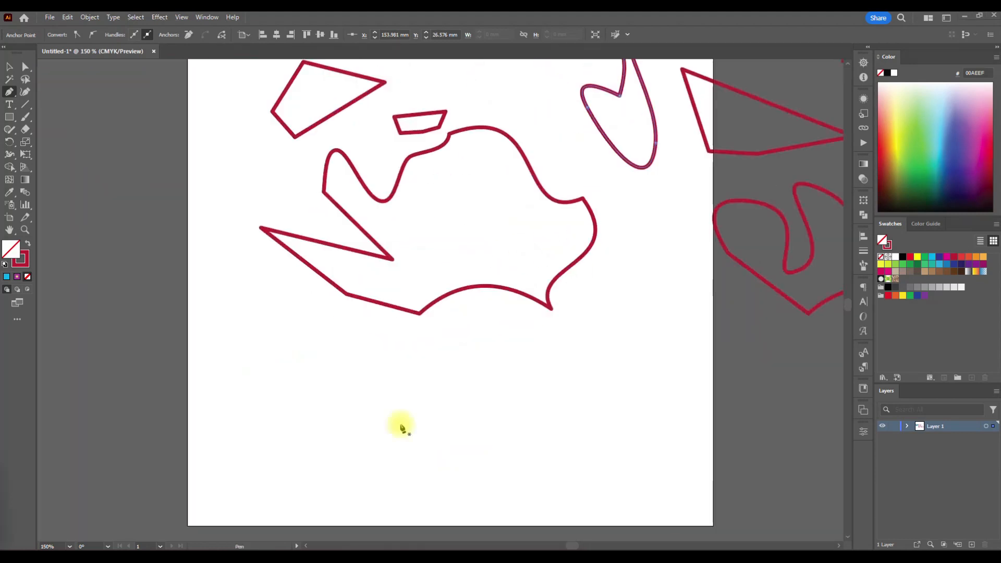
# Add anchor points to the four-sided polygon with the Add Anchor Point tool: one each on the upper-left and top edges, three on the lower-right edge.
pyautogui.scroll(-1, 402, 424)
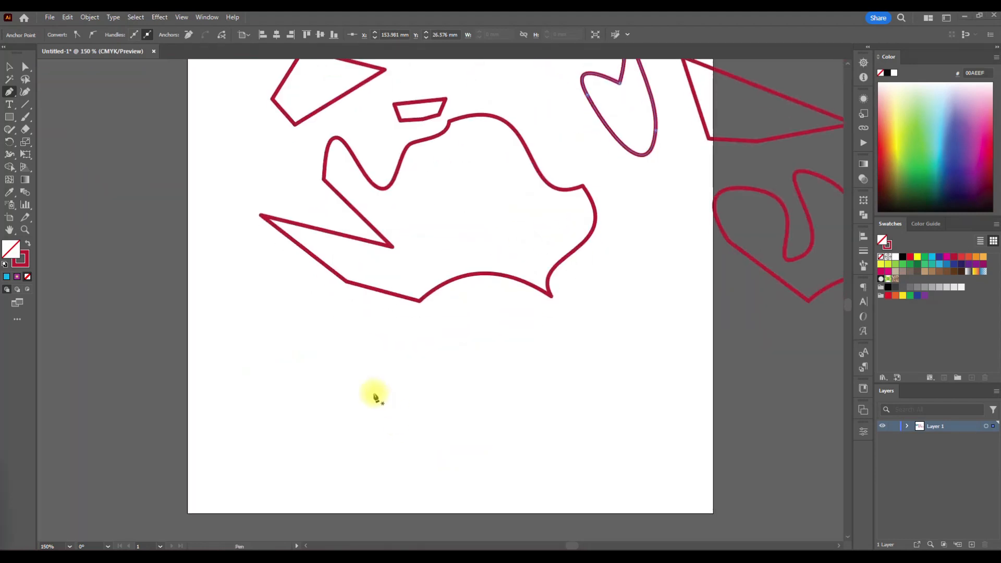
pyautogui.scroll(2, 370, 384)
pyautogui.scroll(4, 369, 386)
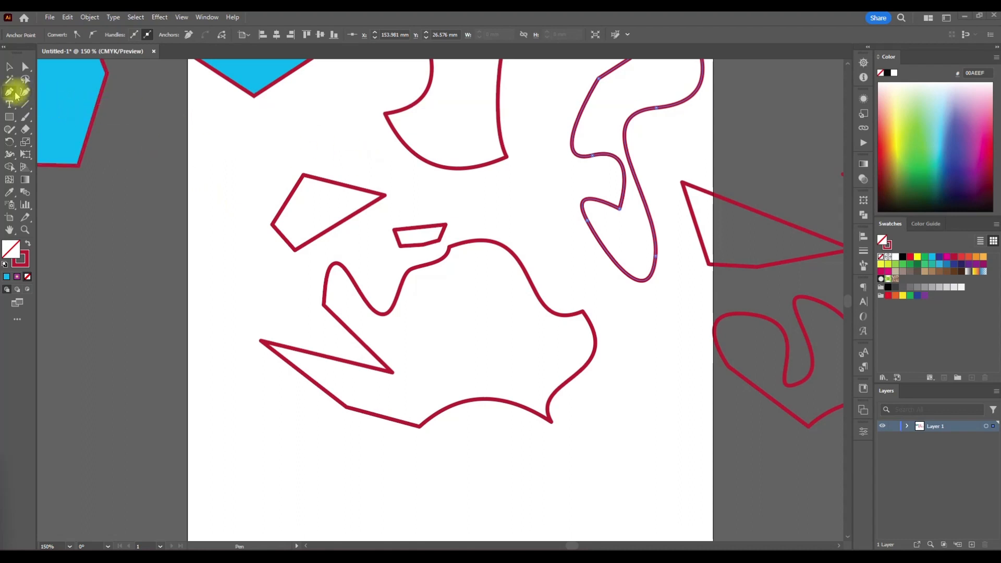
pyautogui.scroll(1, 139, 199)
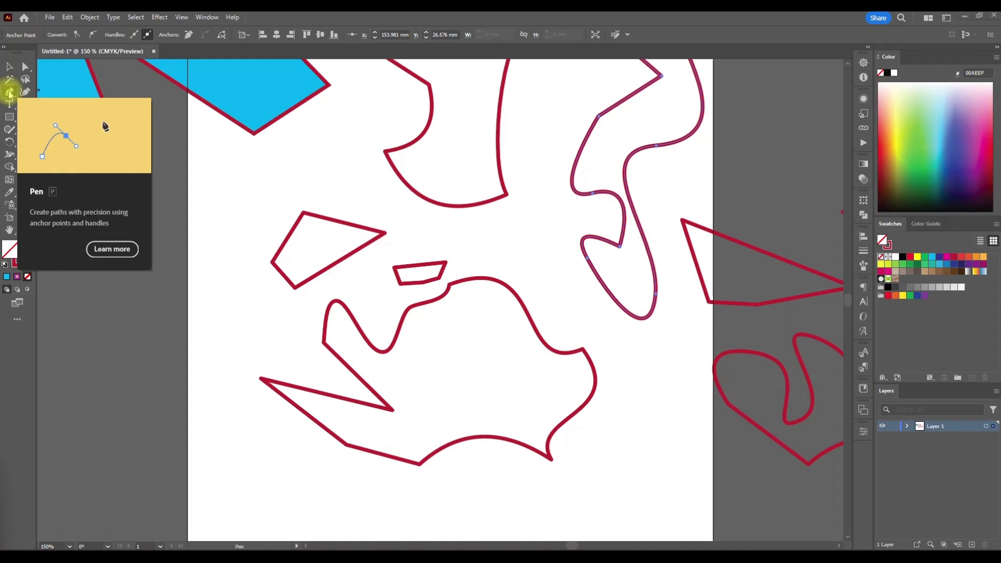
pyautogui.click(9, 92)
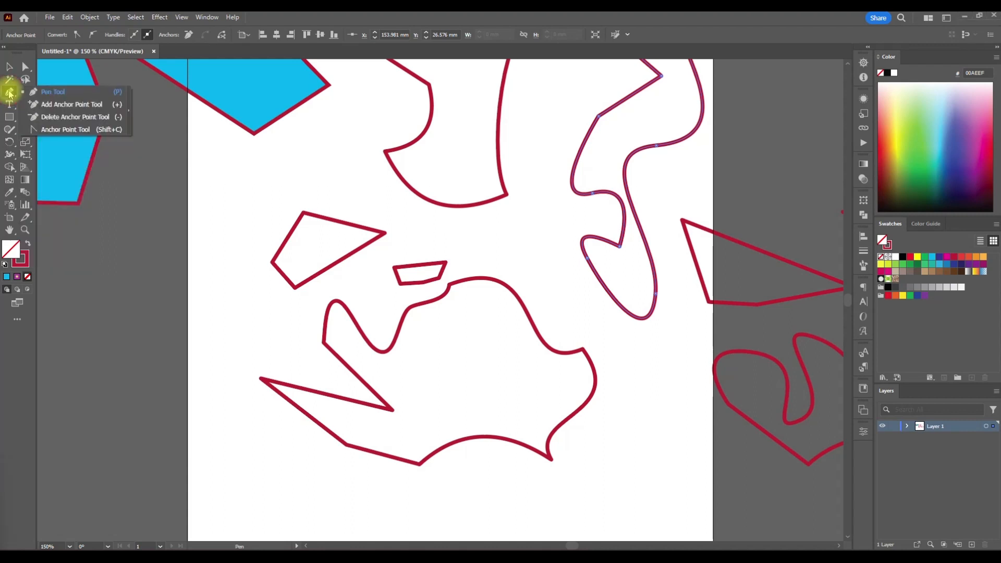
pyautogui.click(65, 108)
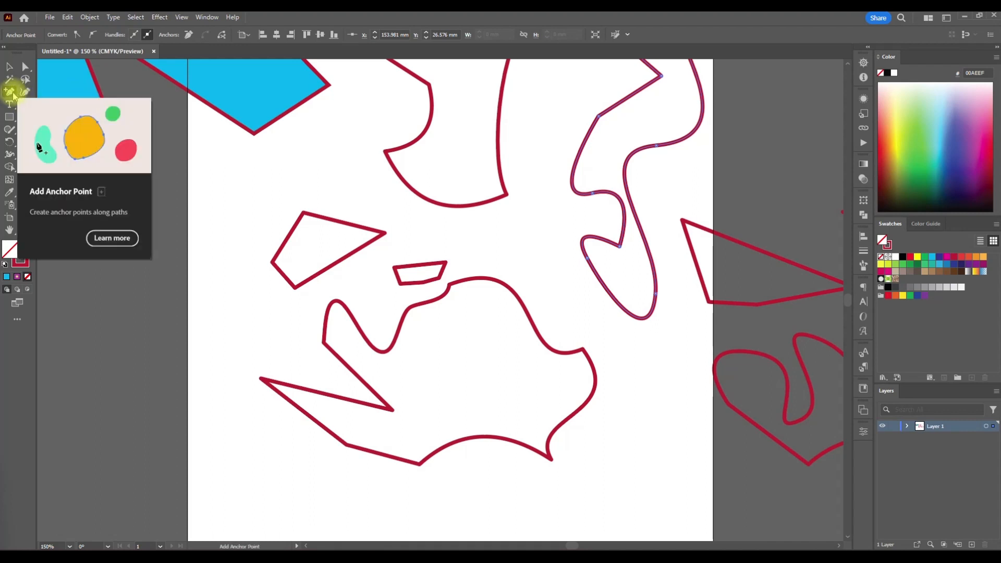
pyautogui.press('ctrl')
pyautogui.keyDown('ctrl'); pyautogui.click(290, 239); pyautogui.keyUp('ctrl')
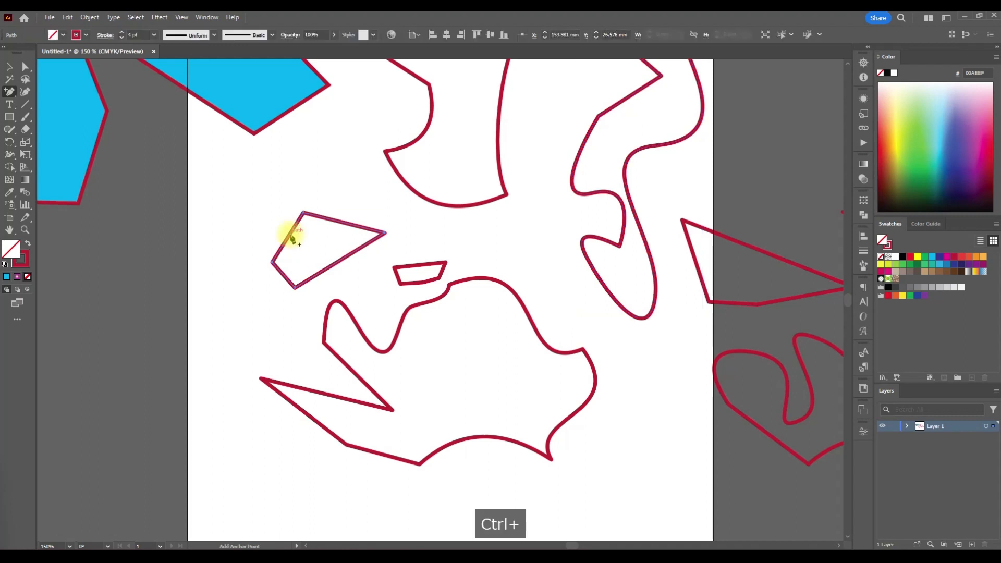
pyautogui.hotkey('ctrl', '=')
pyautogui.click(370, 203)
pyautogui.click(416, 273)
pyautogui.click(384, 294)
pyautogui.click(340, 318)
pyautogui.scroll(1, 297, 331)
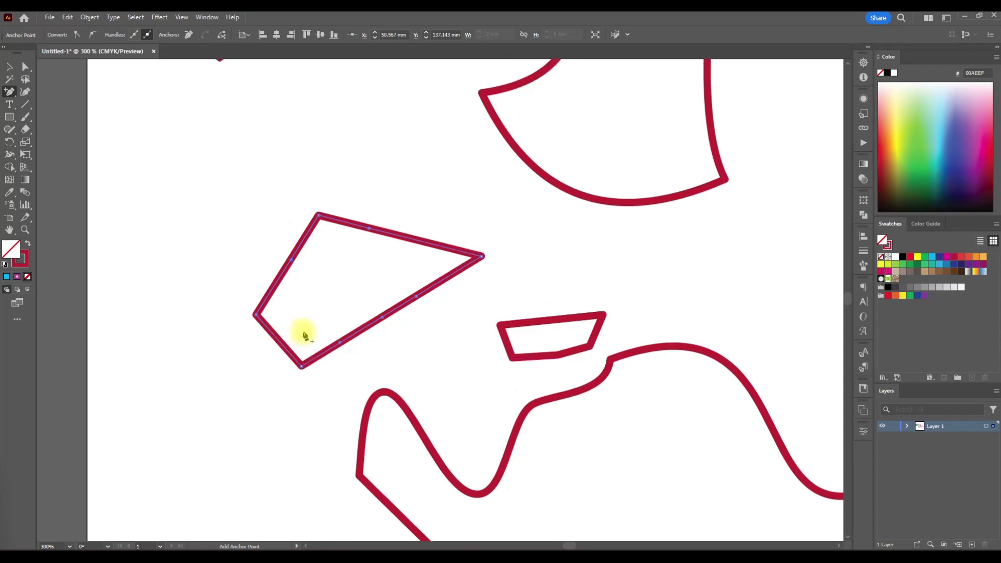
# Try to add an anchor point in the empty area above the polygon, off any path.
pyautogui.click(307, 158)
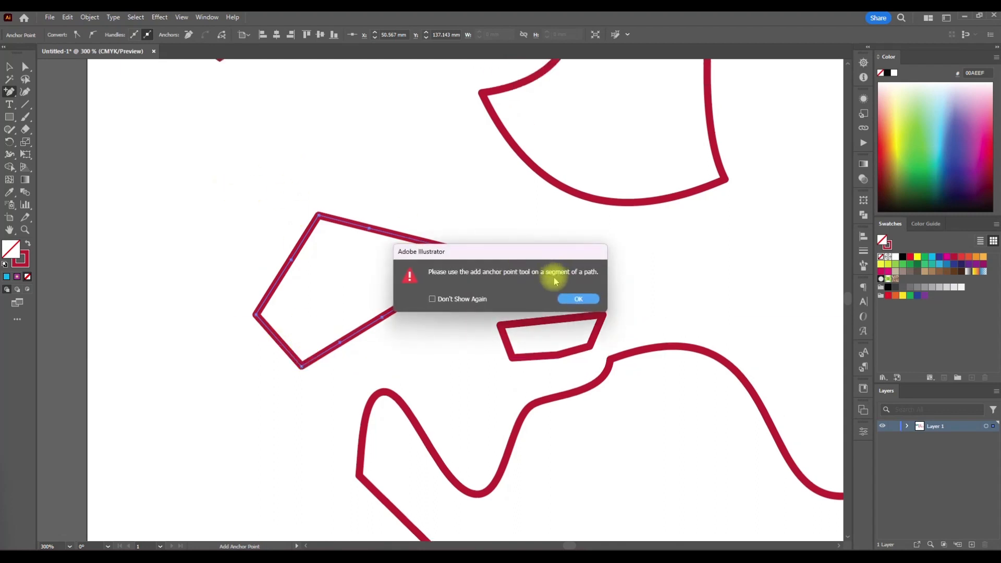
pyautogui.click(577, 299)
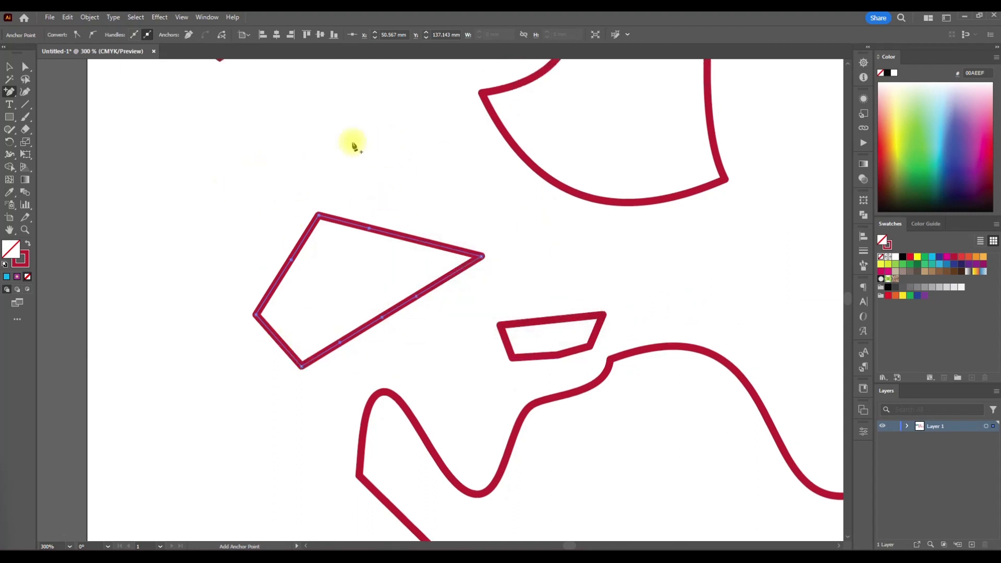
pyautogui.scroll(1, 380, 257)
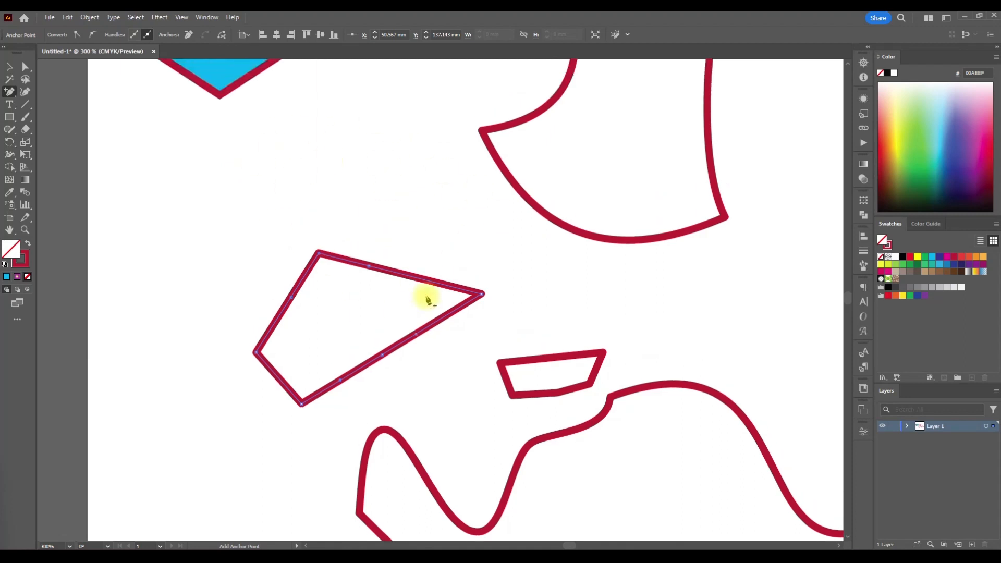
# Delete the polygon's top-edge anchor point and its rightmost corner point with the Delete Anchor Point tool.
pyautogui.click(13, 93)
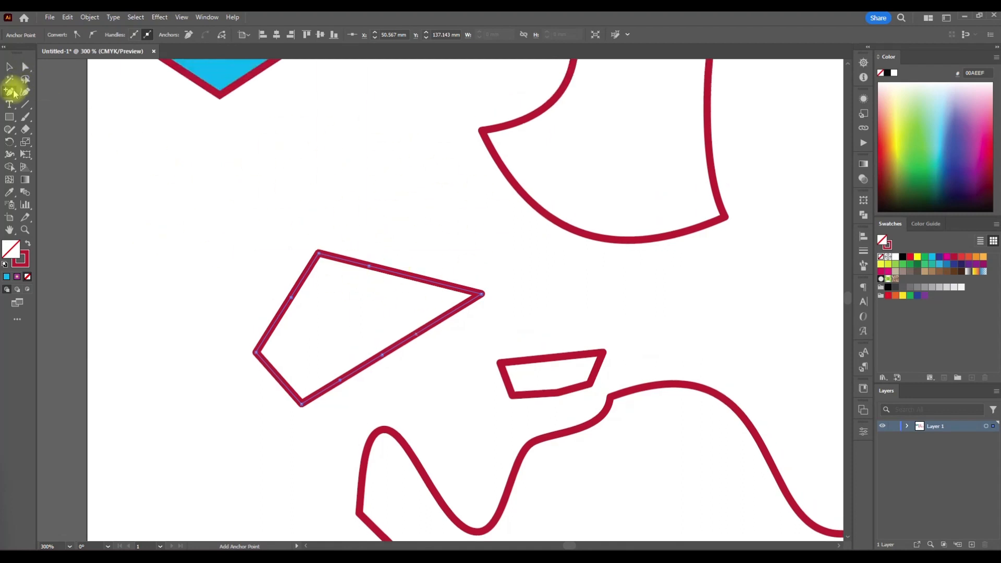
pyautogui.rightClick(7, 96)
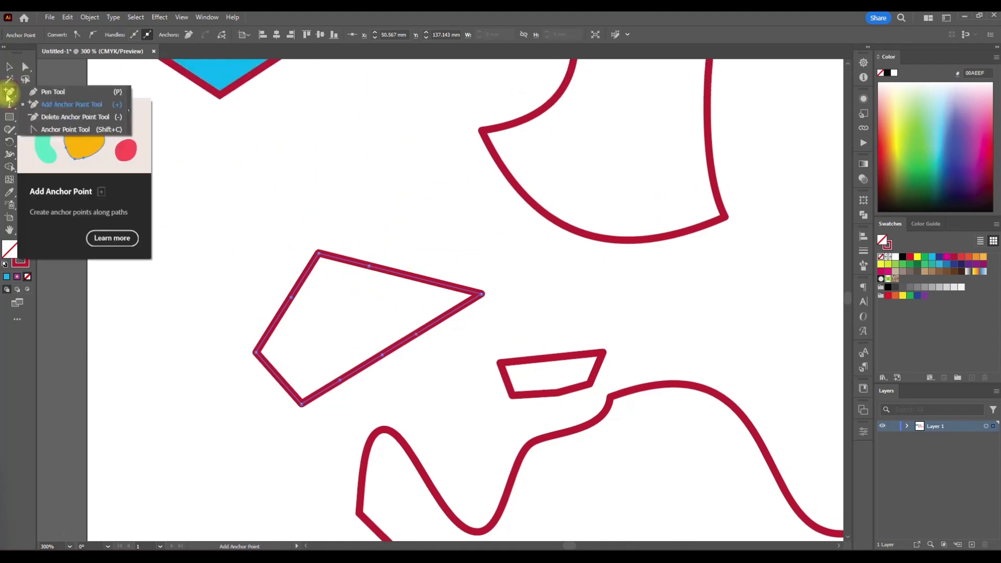
pyautogui.click(49, 118)
pyautogui.click(369, 266)
pyautogui.click(482, 293)
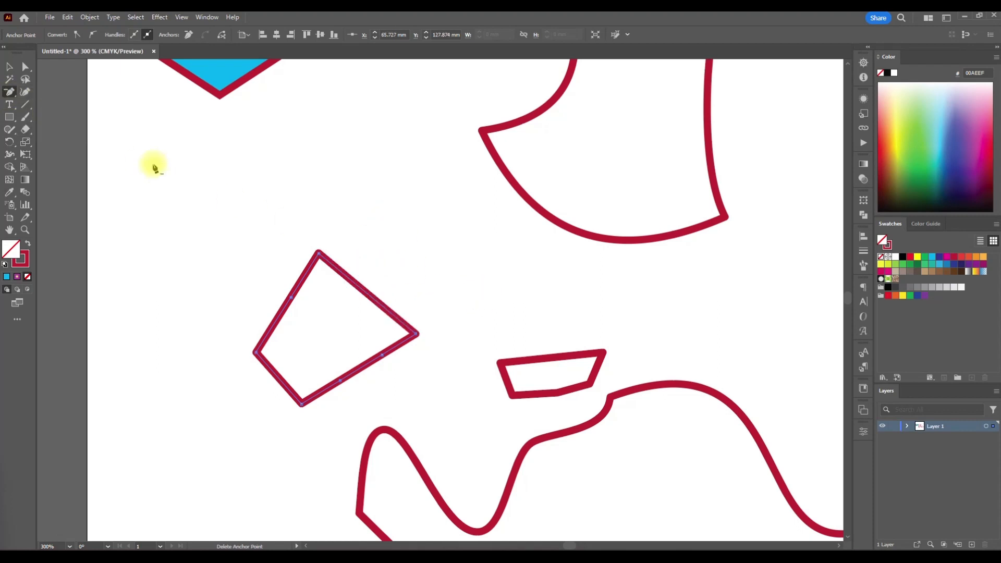
# Convert the polygon's top and right corners into smooth curves with the Anchor Point tool.
pyautogui.rightClick(9, 92)
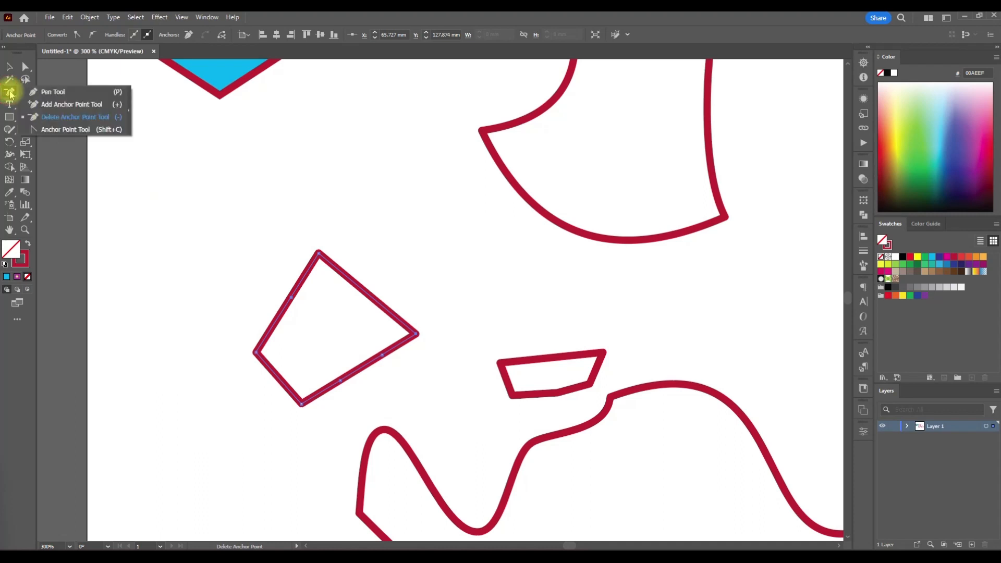
pyautogui.click(91, 130)
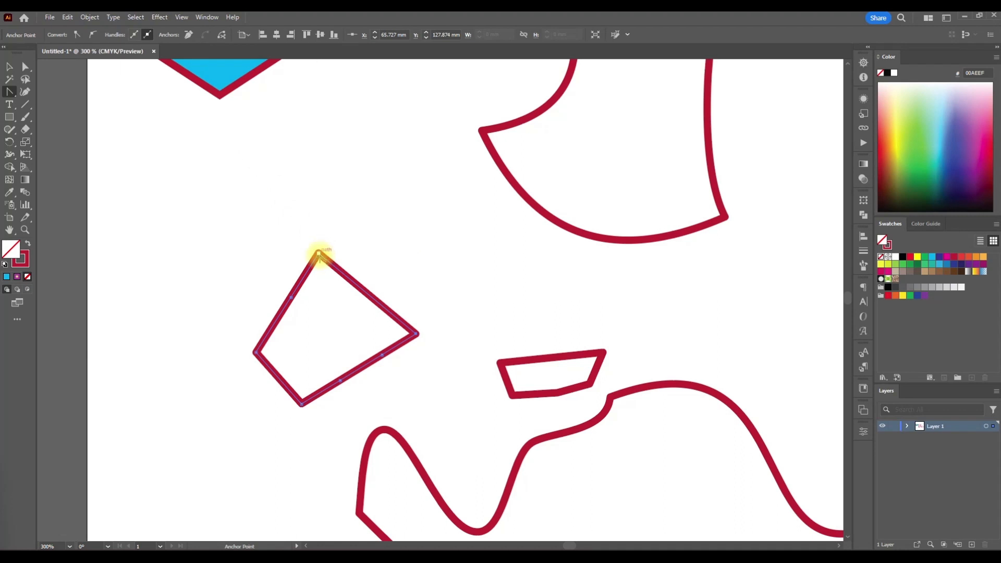
pyautogui.hscroll(9, 484, 316)
pyautogui.scroll(1, 483, 316)
pyautogui.hscroll(-4, 245, 293)
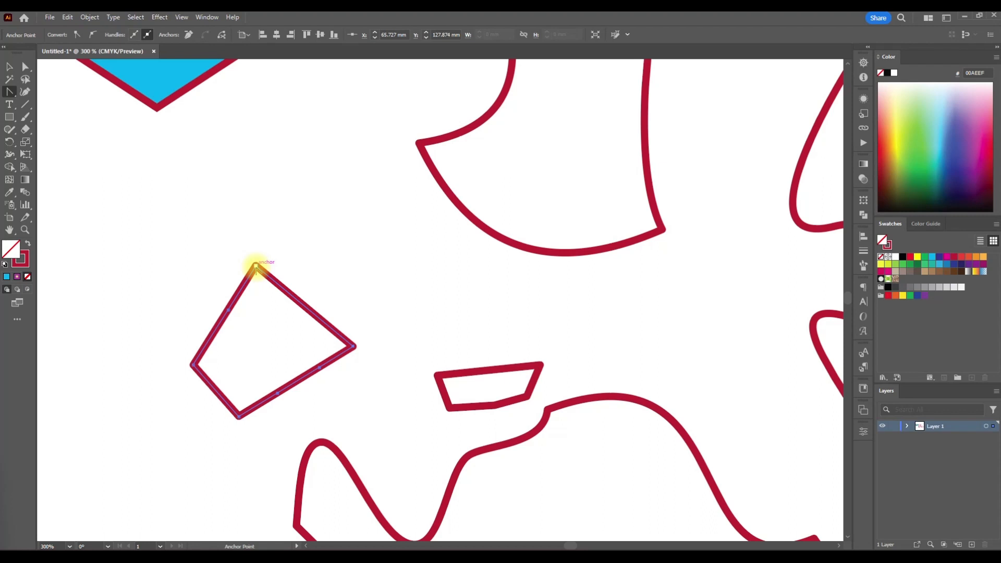
pyautogui.moveTo(256, 267); pyautogui.dragTo(289, 259)
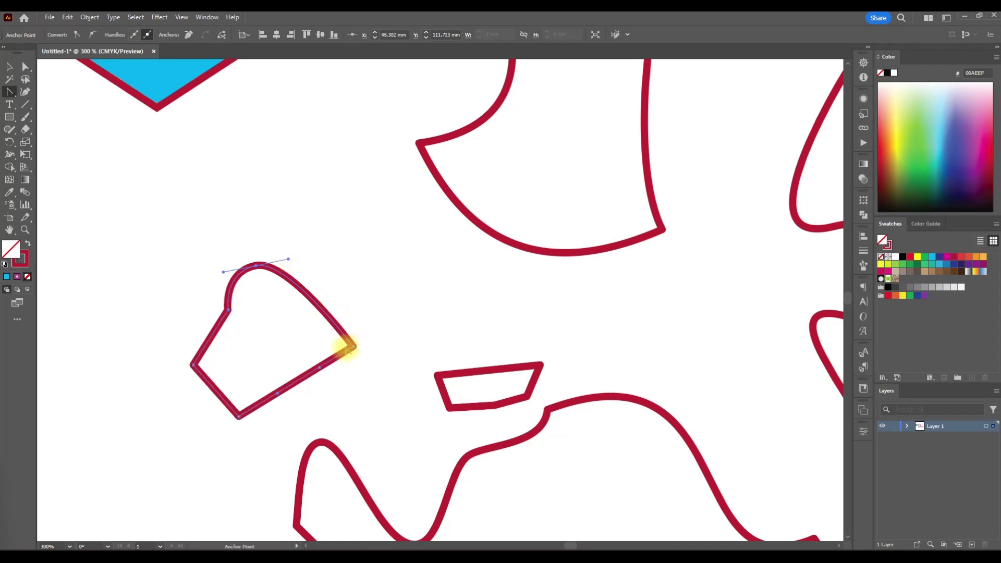
pyautogui.moveTo(353, 347); pyautogui.dragTo(350, 387)
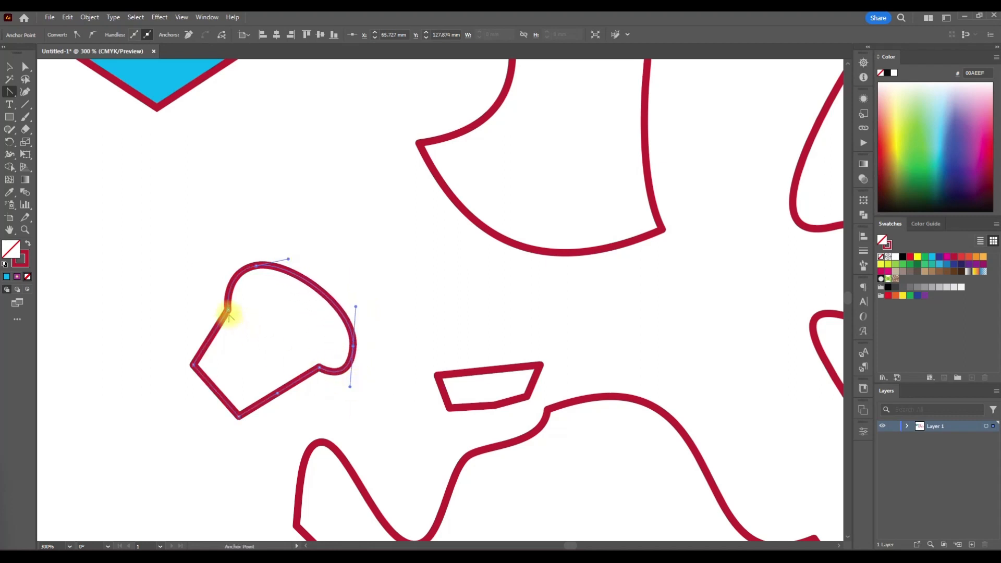
# Pull curve handles out of the polygon's upper-left edge point, left corner and bottom corner to smooth them.
pyautogui.moveTo(229, 309); pyautogui.dragTo(205, 274)
pyautogui.moveTo(192, 365); pyautogui.dragTo(175, 326)
pyautogui.moveTo(237, 418); pyautogui.dragTo(195, 405)
# Toggle the shape's bottom anchor point between corner and smooth, finishing with a smooth curve on horizontal handles.
pyautogui.scroll(-2, 237, 419)
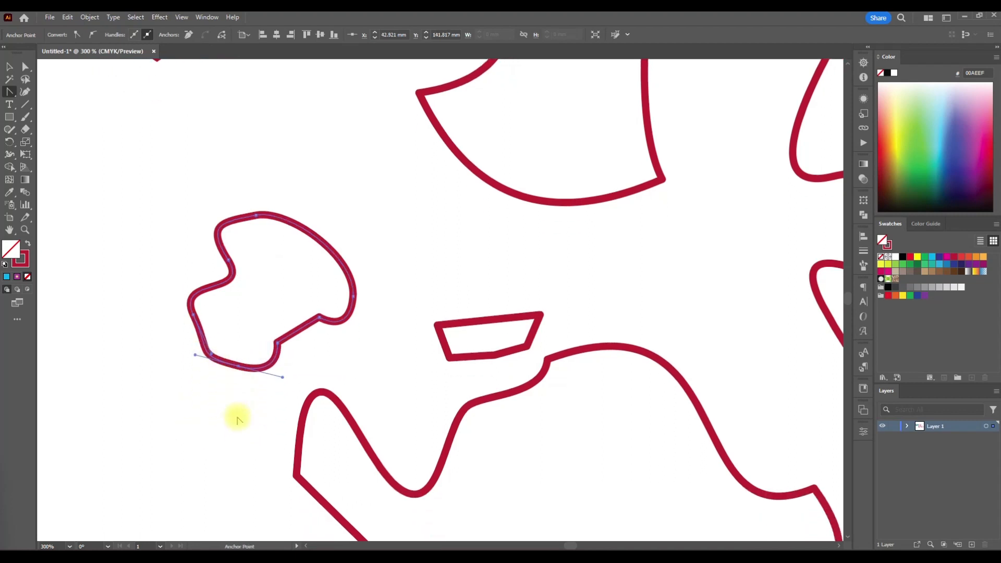
pyautogui.scroll(1, 243, 367)
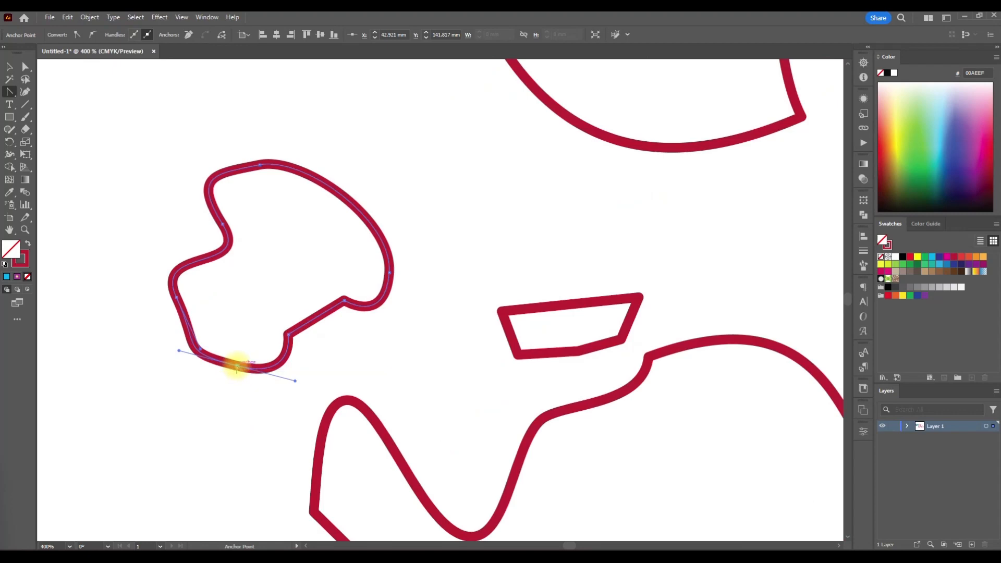
pyautogui.click(237, 368)
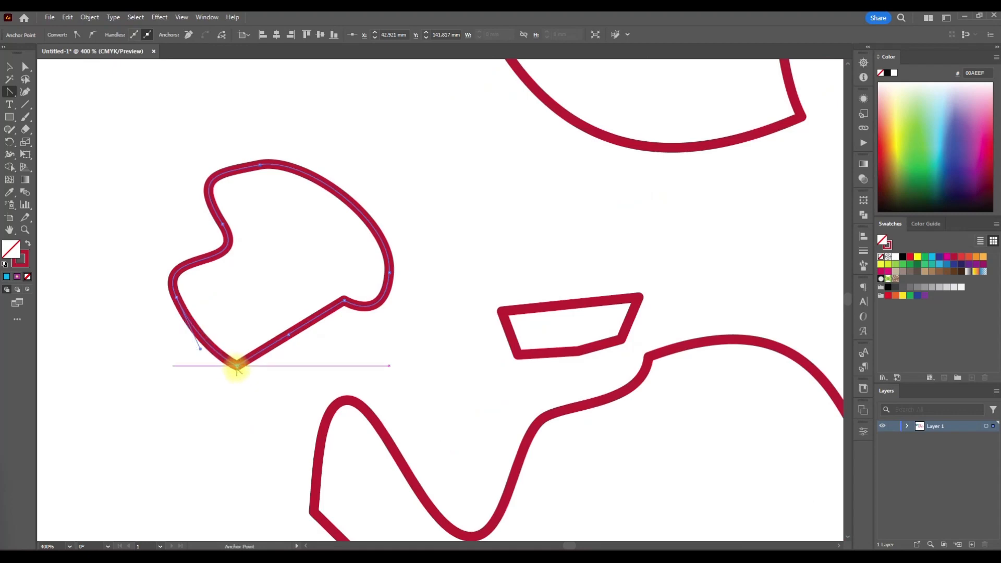
pyautogui.moveTo(237, 367); pyautogui.dragTo(199, 361)
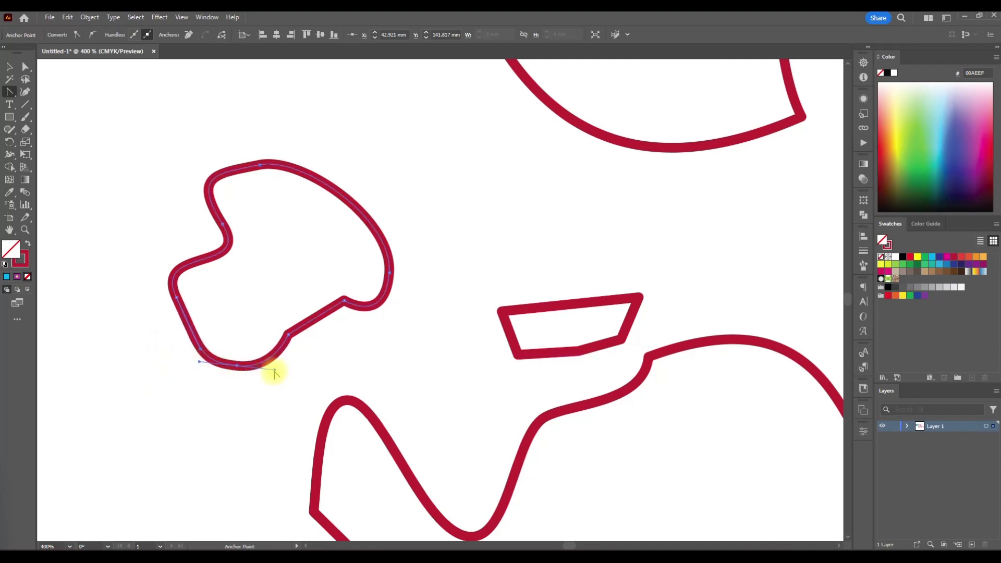
pyautogui.moveTo(275, 371); pyautogui.dragTo(308, 386)
pyautogui.click(237, 365)
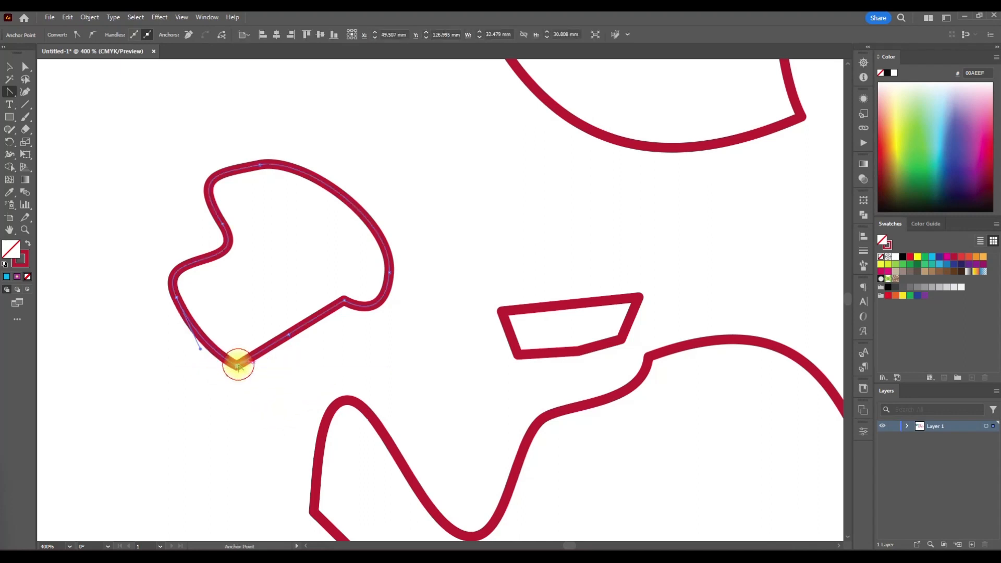
pyautogui.moveTo(237, 366); pyautogui.dragTo(177, 366)
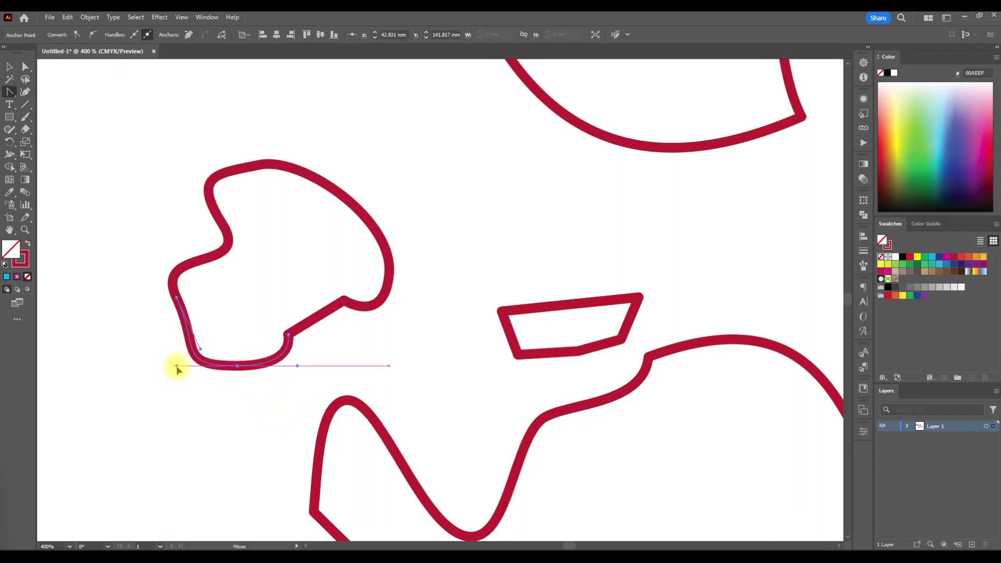
pyautogui.scroll(1, 282, 352)
pyautogui.scroll(-5, 281, 353)
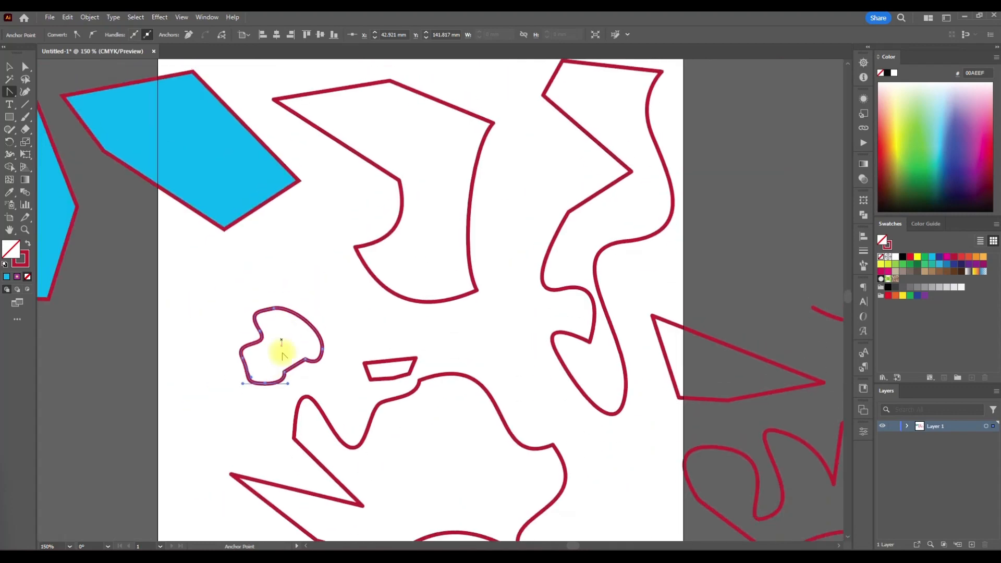
pyautogui.scroll(-1, 282, 355)
pyautogui.hscroll(2, 281, 355)
pyautogui.scroll(4, 282, 355)
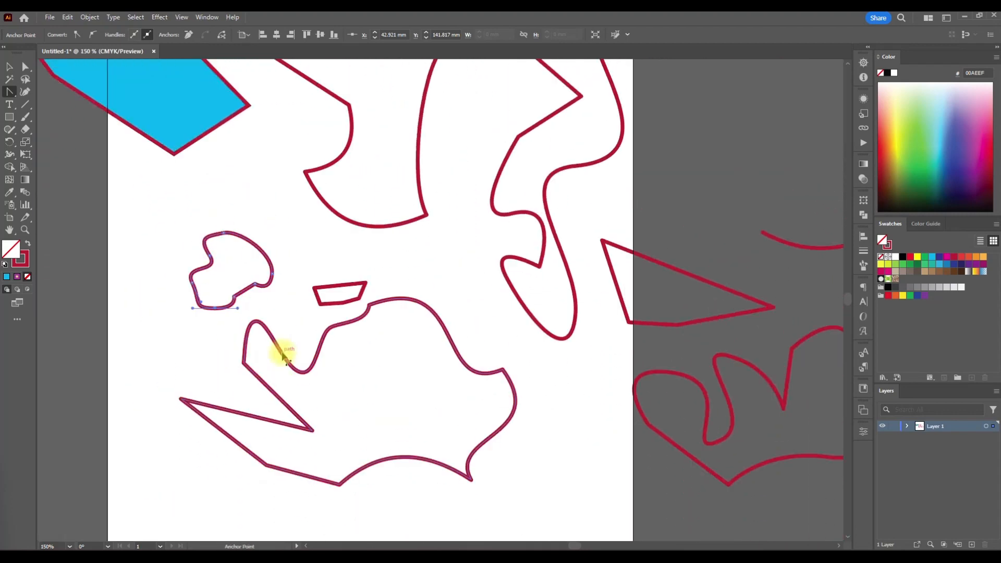
pyautogui.scroll(1, 282, 351)
pyautogui.scroll(-2, 281, 351)
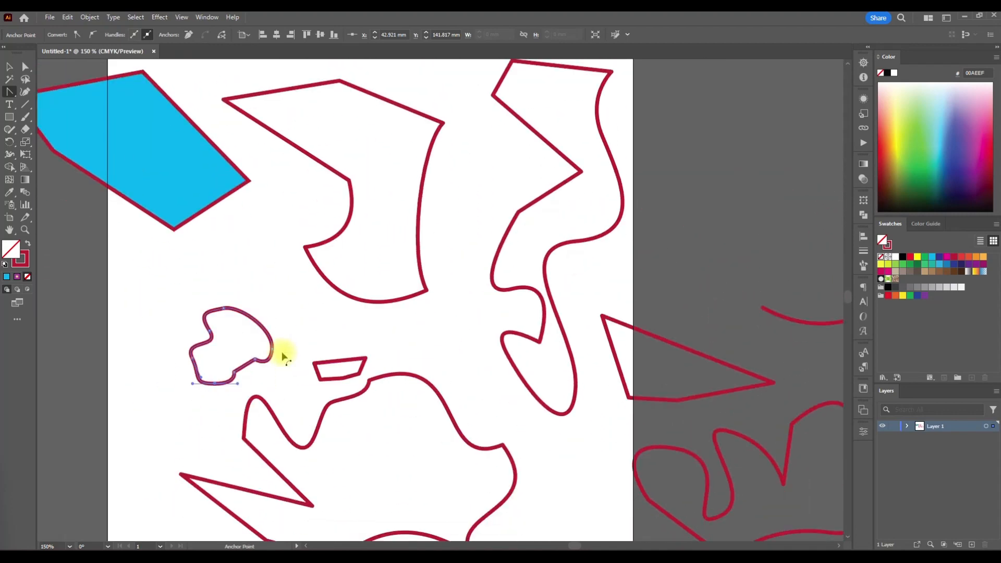